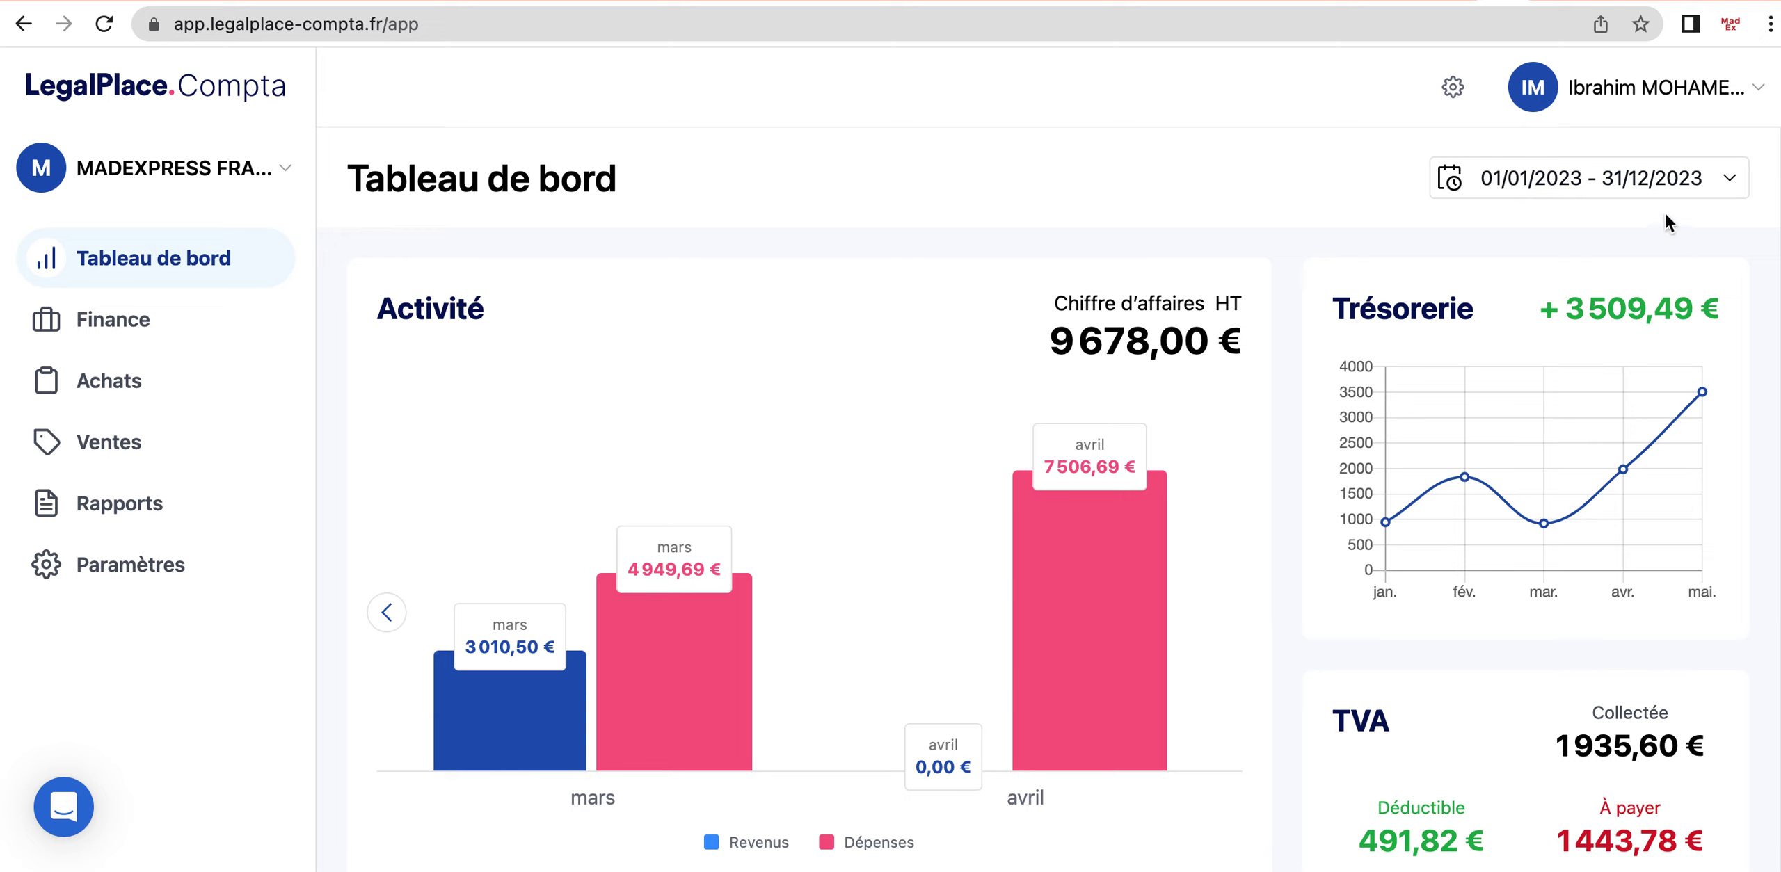
# Check the dashboard's reporting period selector, and examine the activity, VAT and latest bank transaction cards.
pyautogui.click(1624, 182)
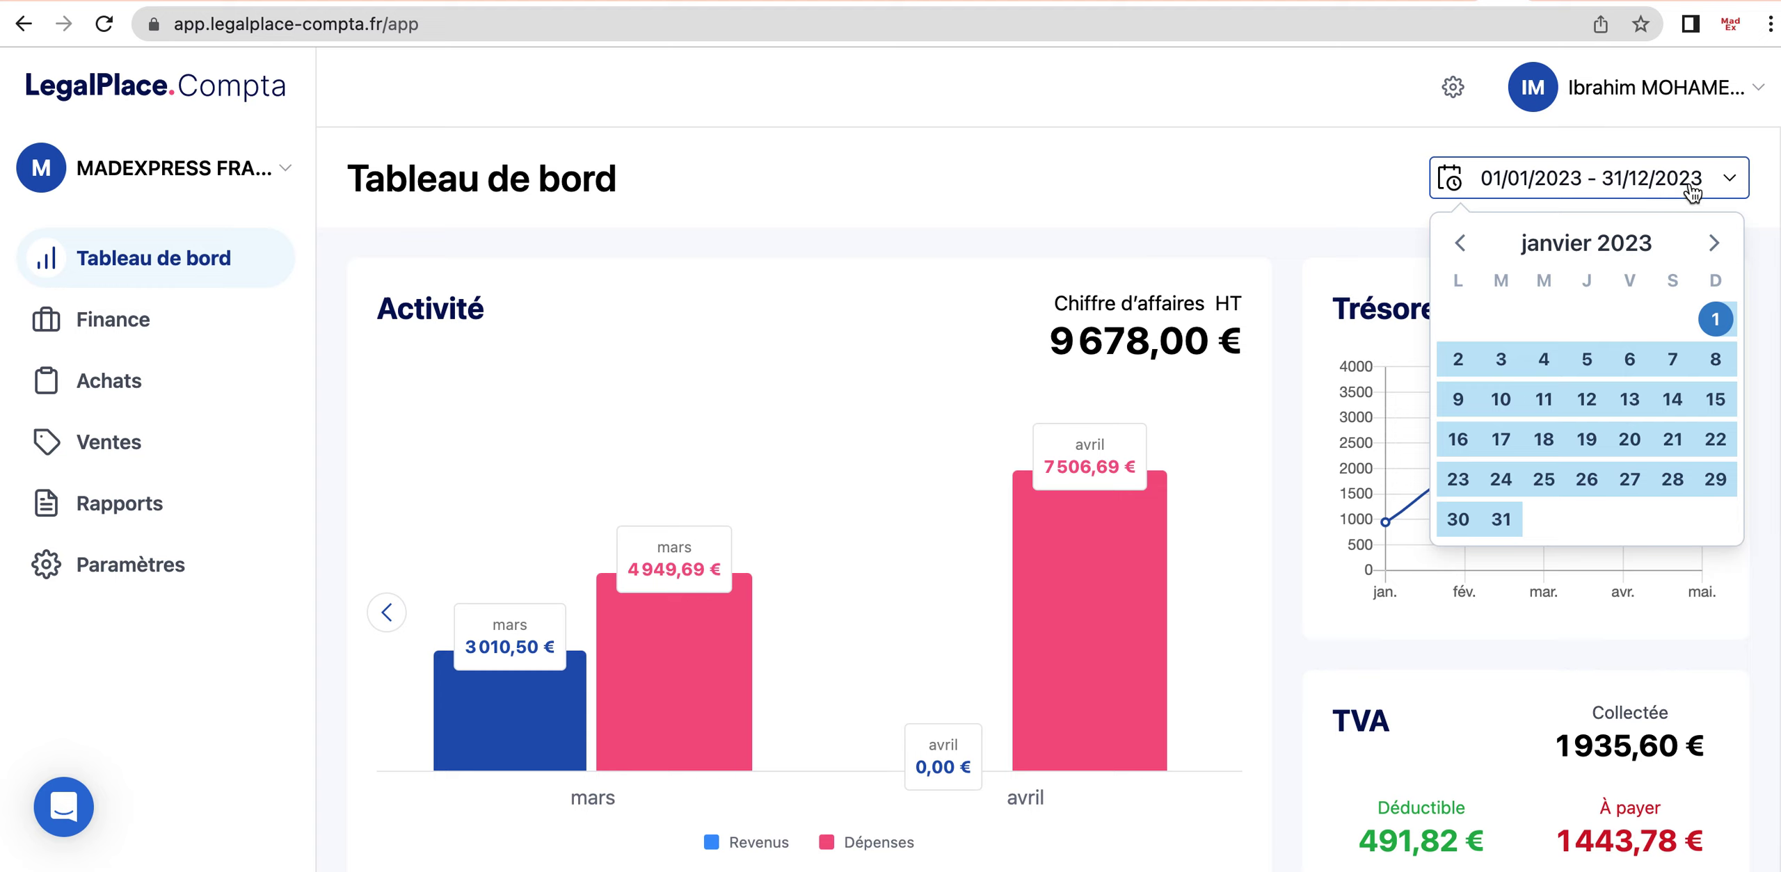
pyautogui.click(1390, 237)
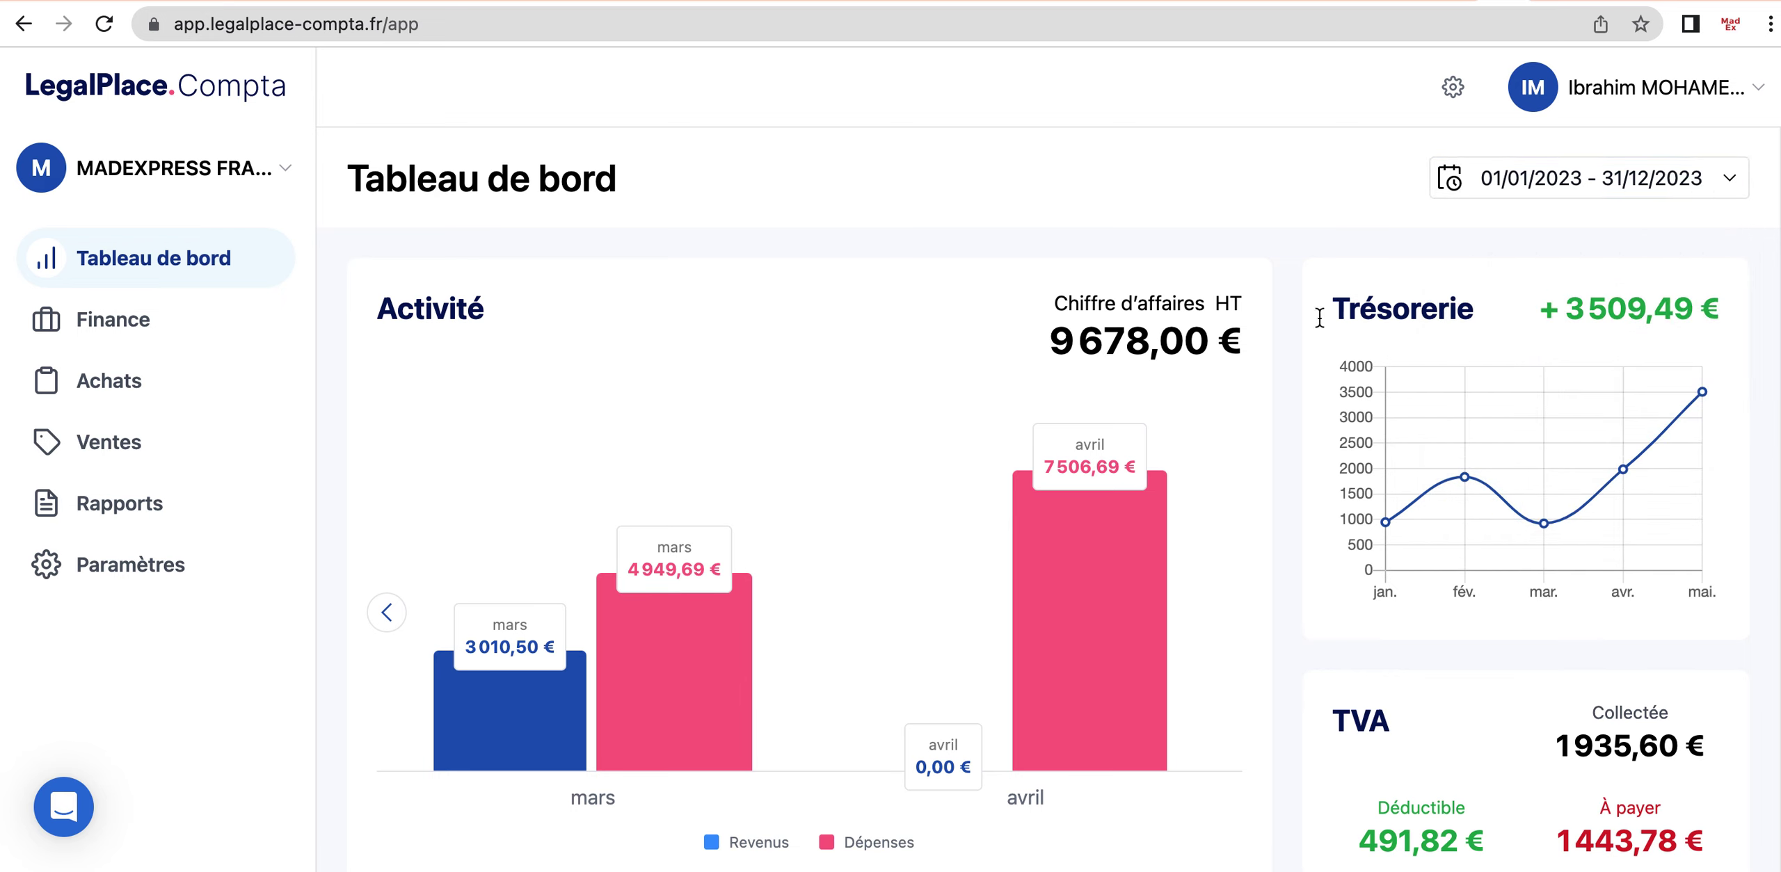
pyautogui.scroll(-2, 1085, 565)
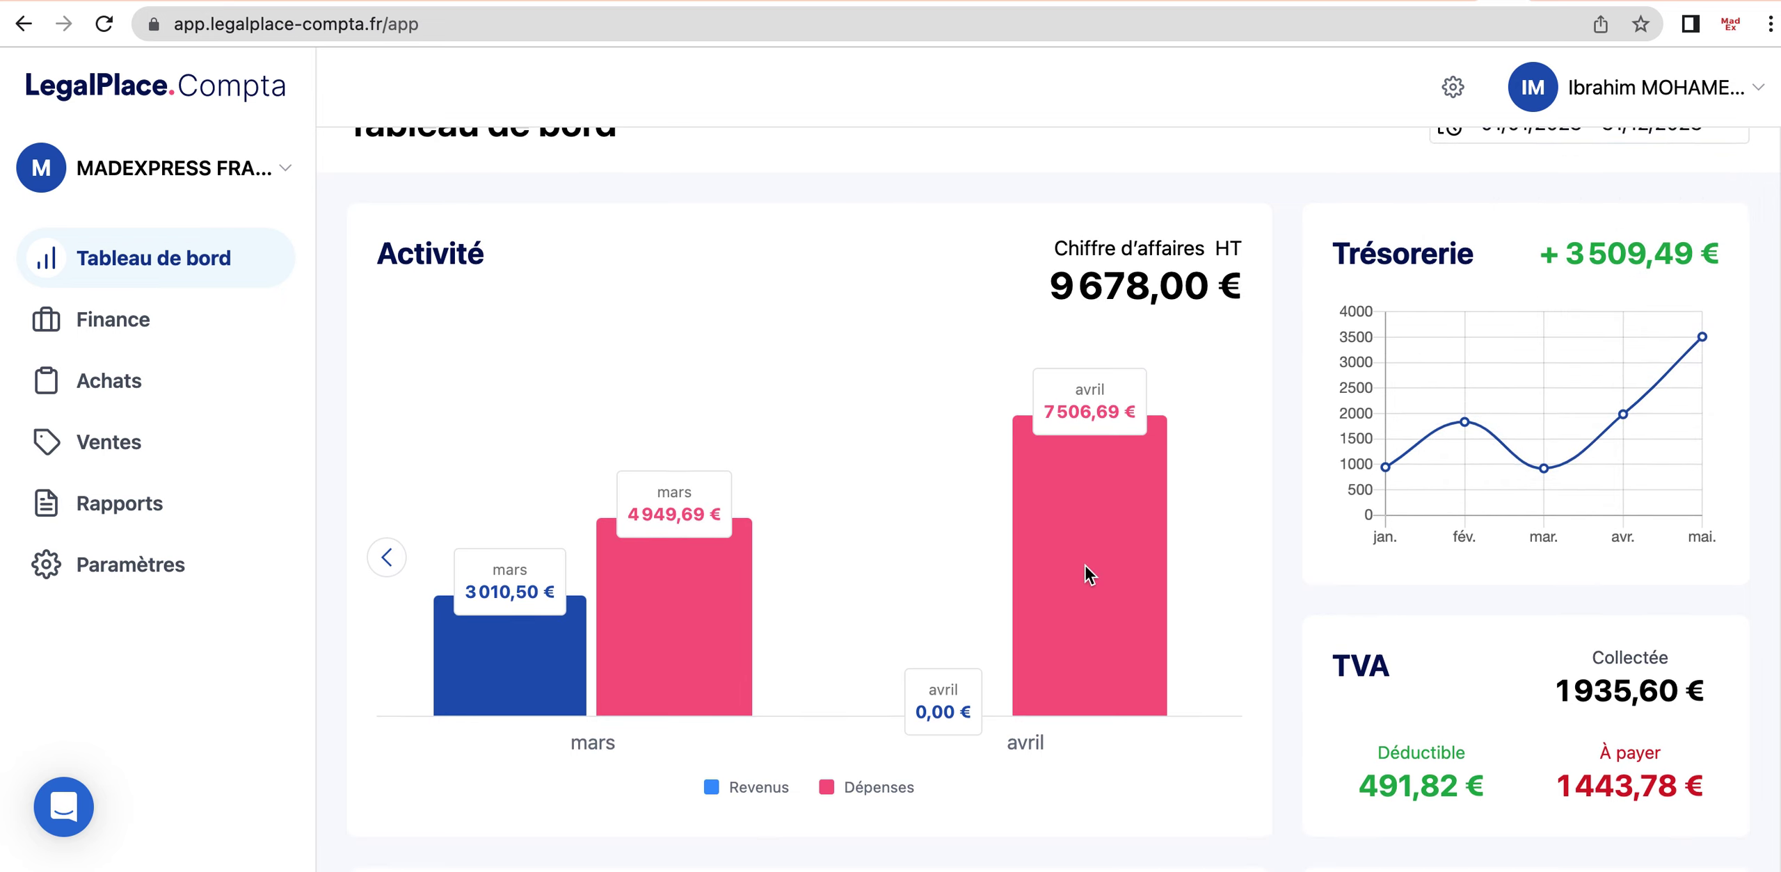
pyautogui.scroll(-2, 1087, 574)
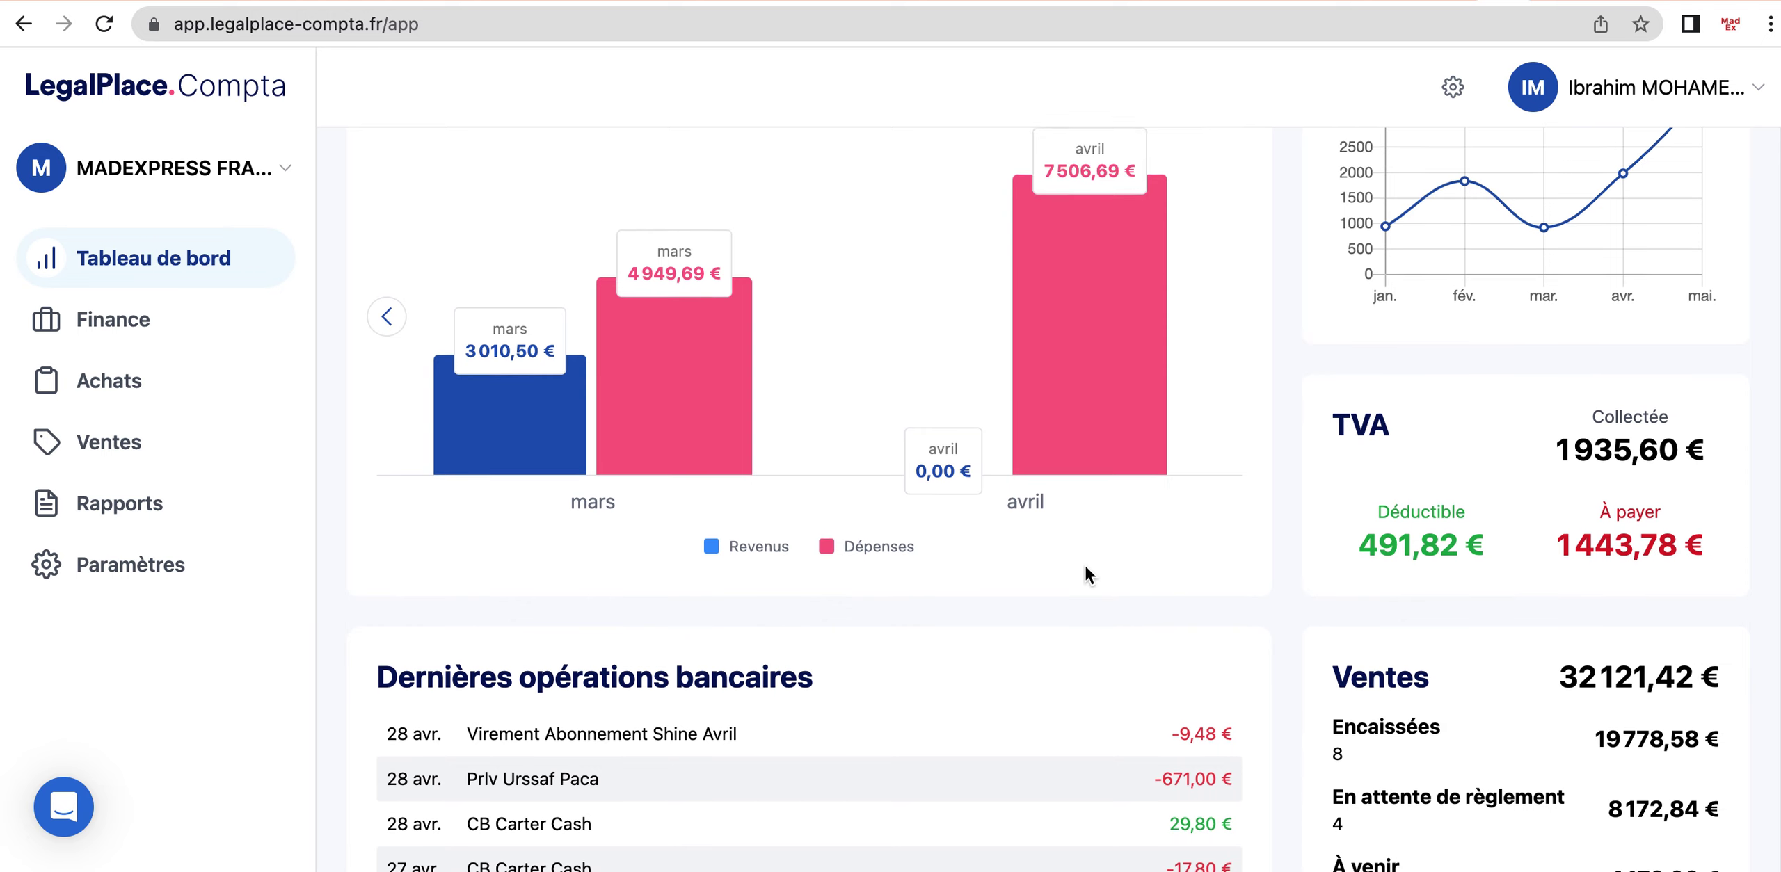
pyautogui.scroll(-2, 1087, 574)
pyautogui.scroll(-1, 1086, 567)
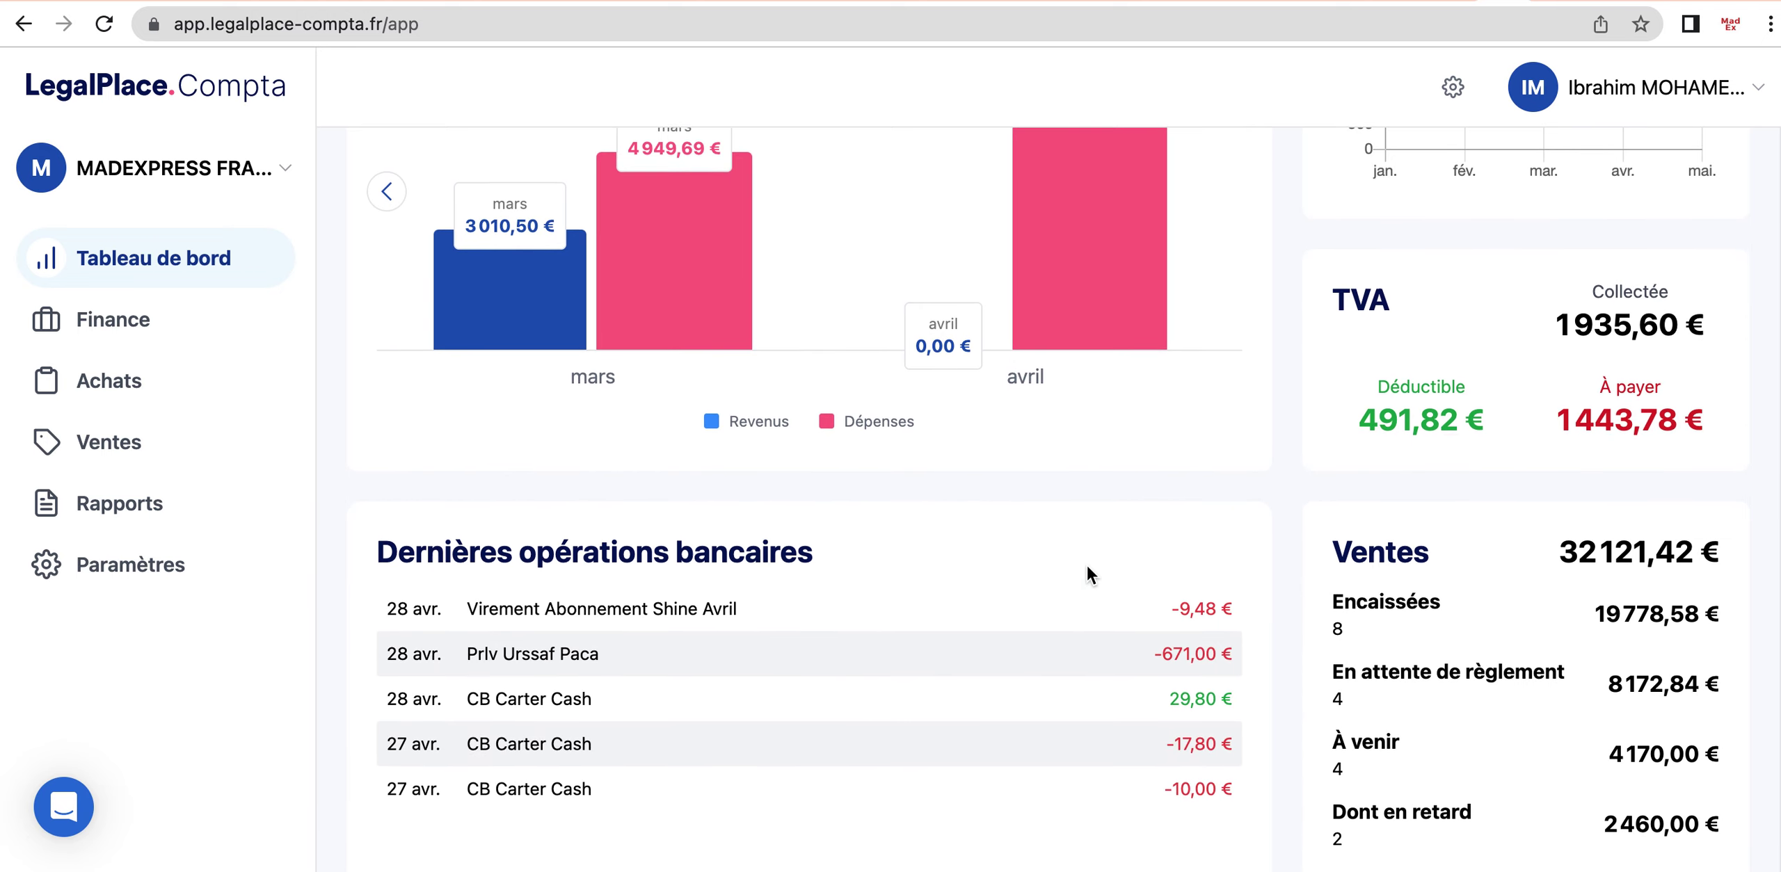
pyautogui.scroll(-2, 1088, 574)
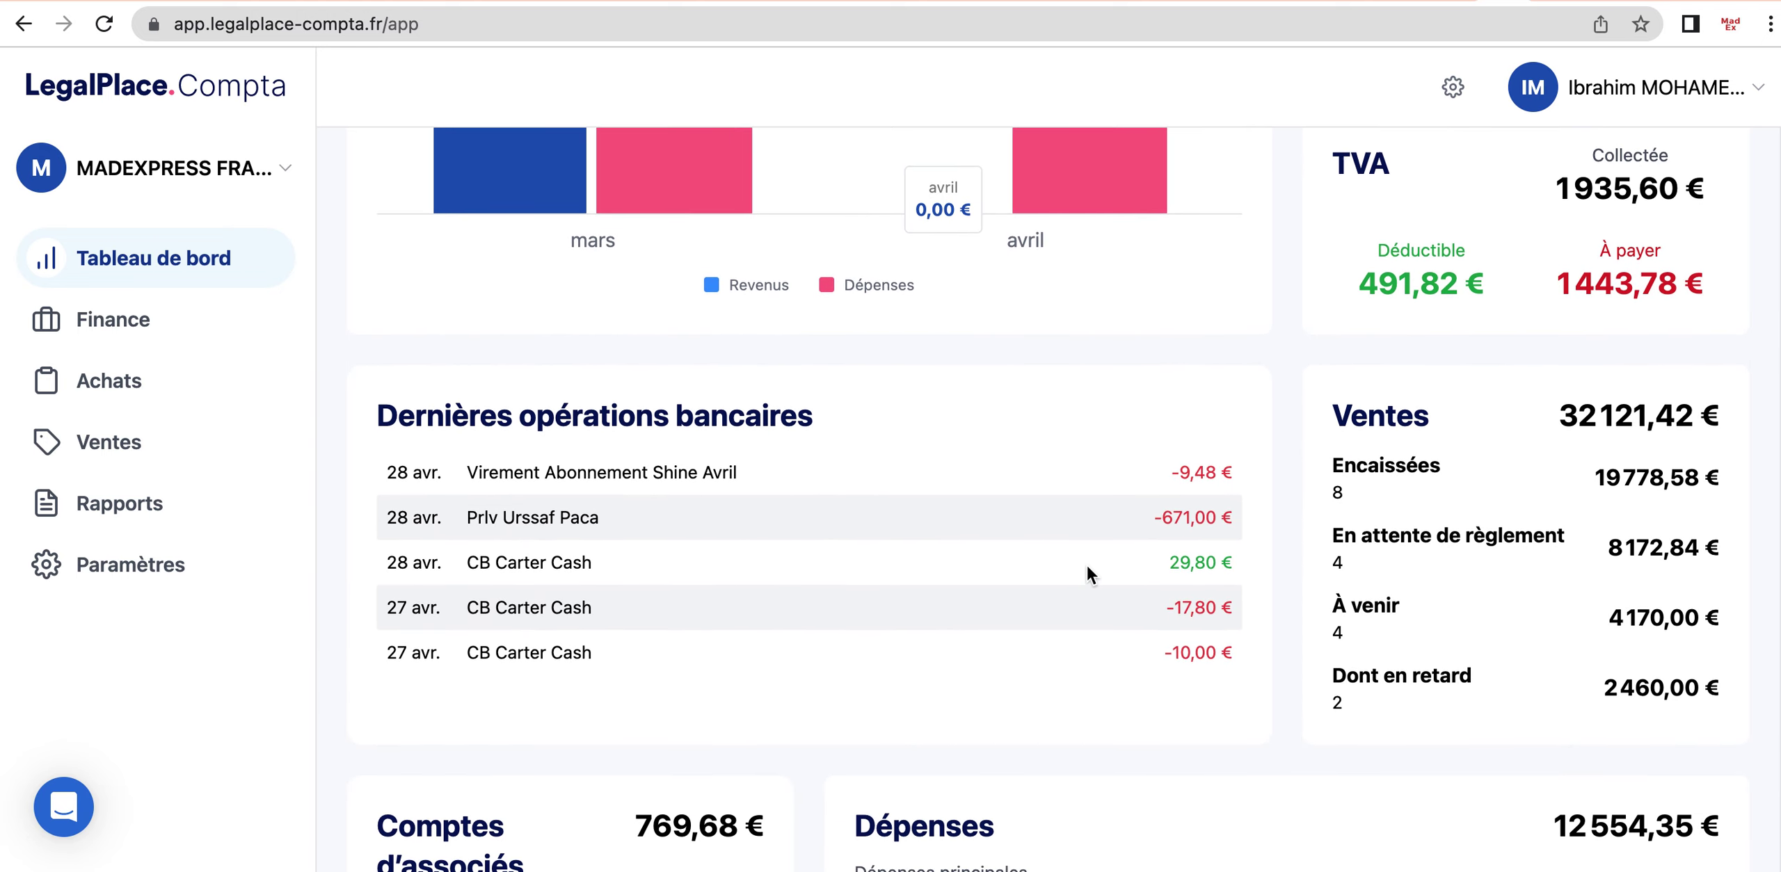
pyautogui.scroll(-1, 1087, 575)
pyautogui.scroll(-2, 1088, 574)
pyautogui.scroll(-2, 1087, 568)
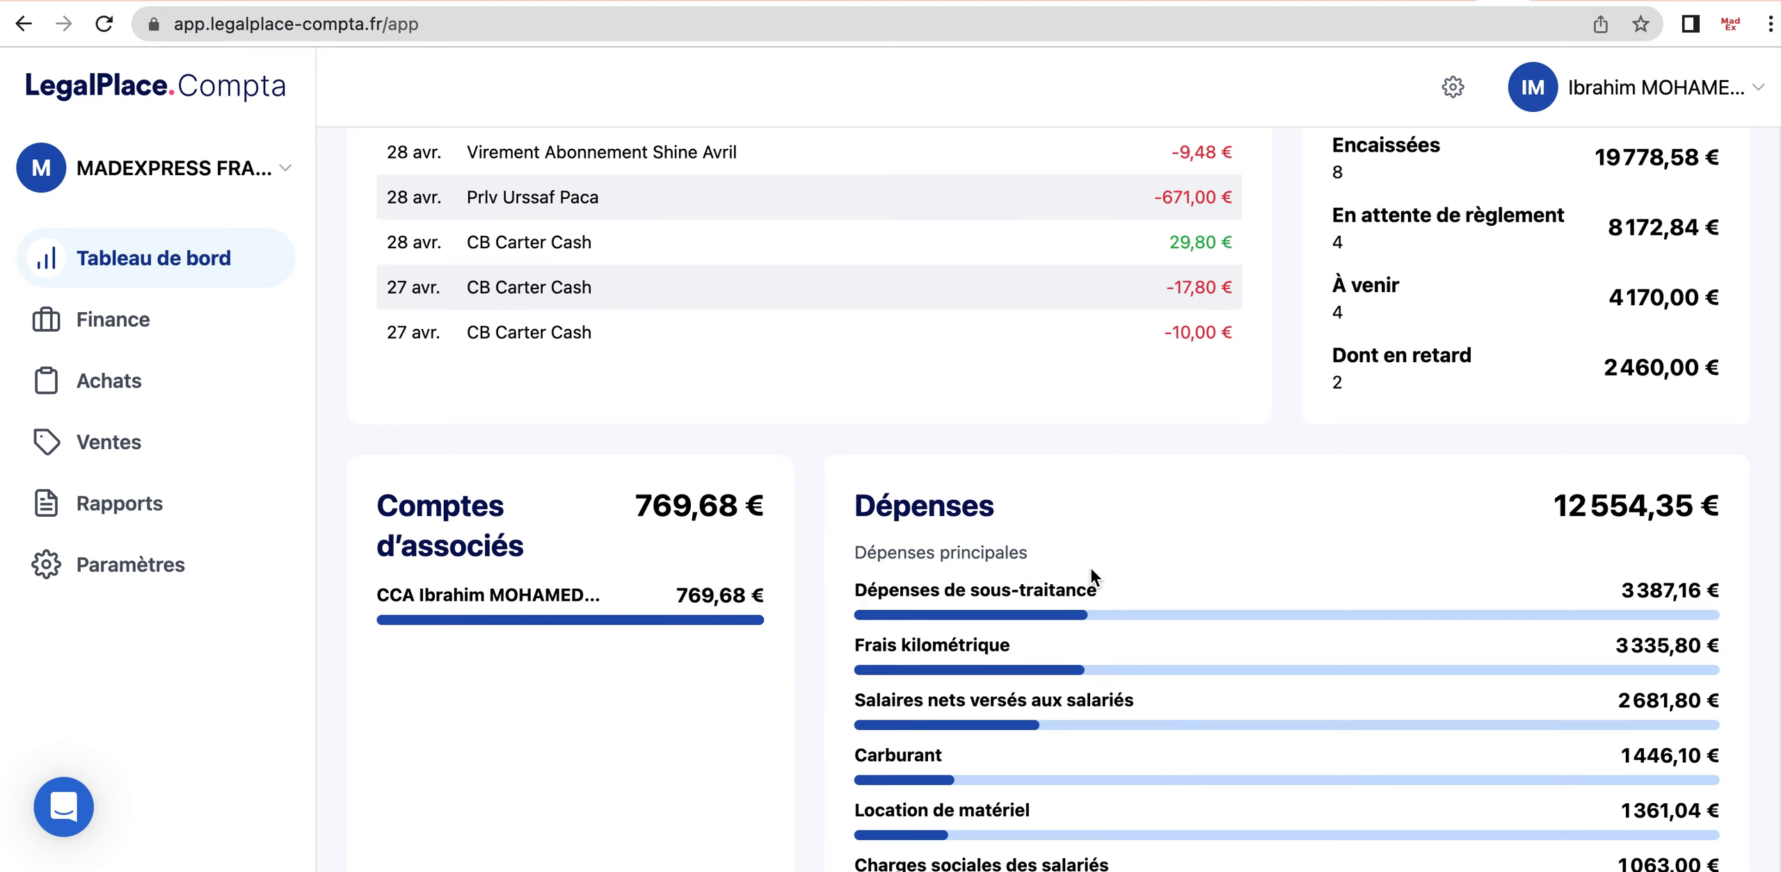
# Examine the dashboard's Ventes card and the main expense categories in the Dépenses card.
pyautogui.scroll(3, 1091, 569)
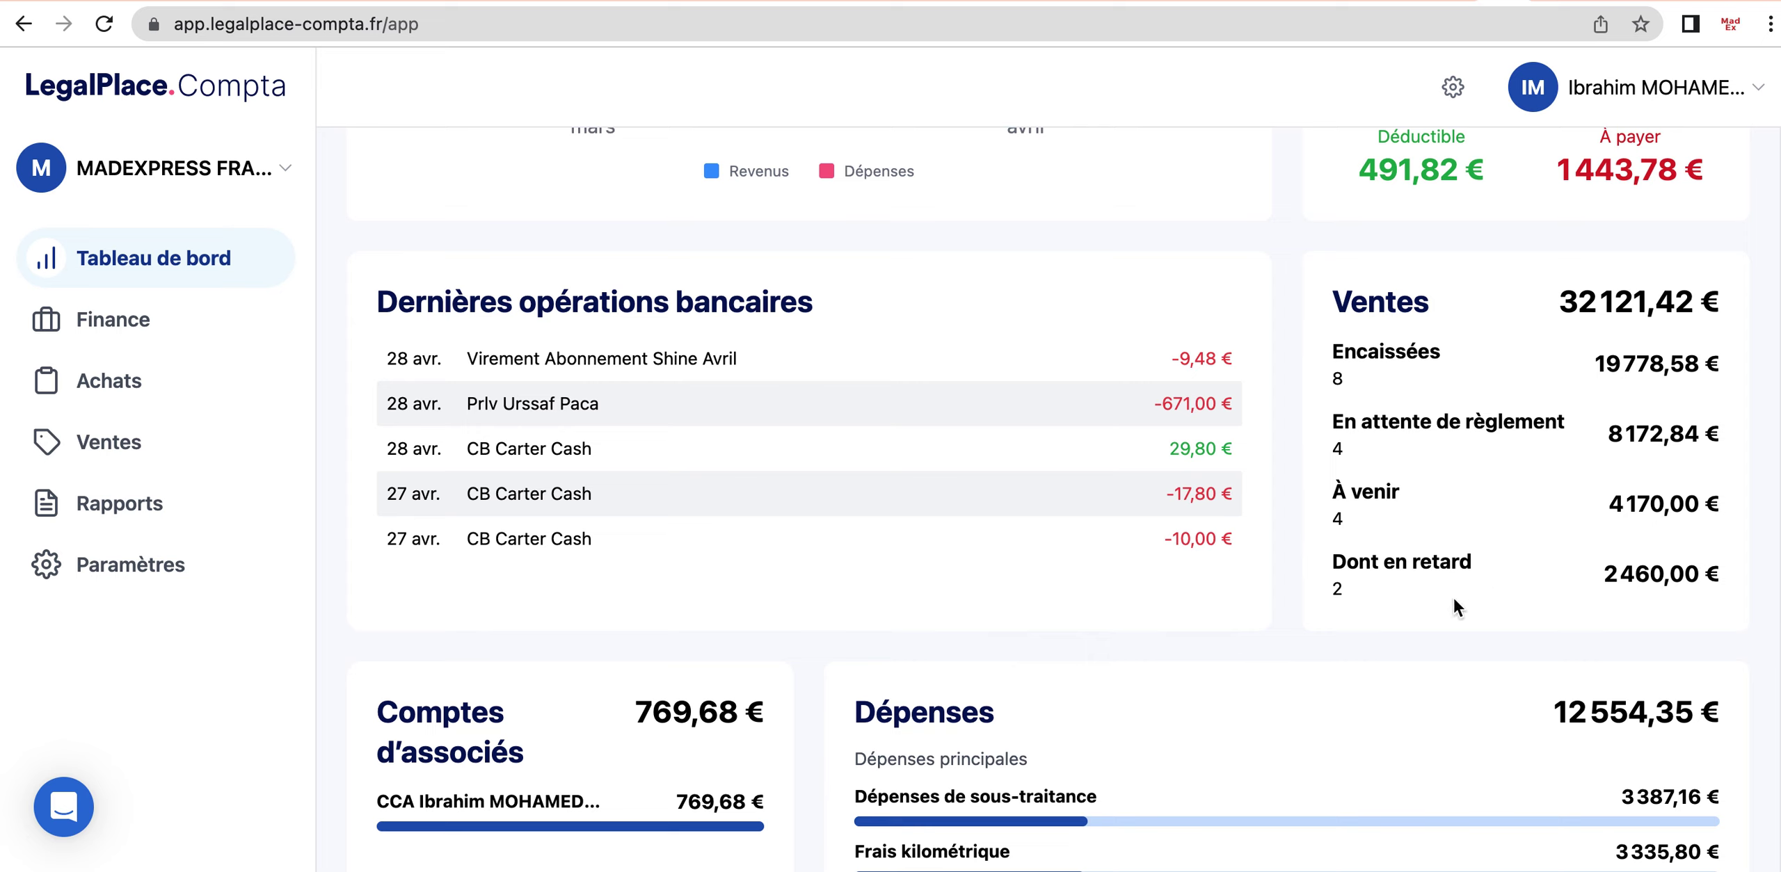
pyautogui.scroll(-5, 1449, 698)
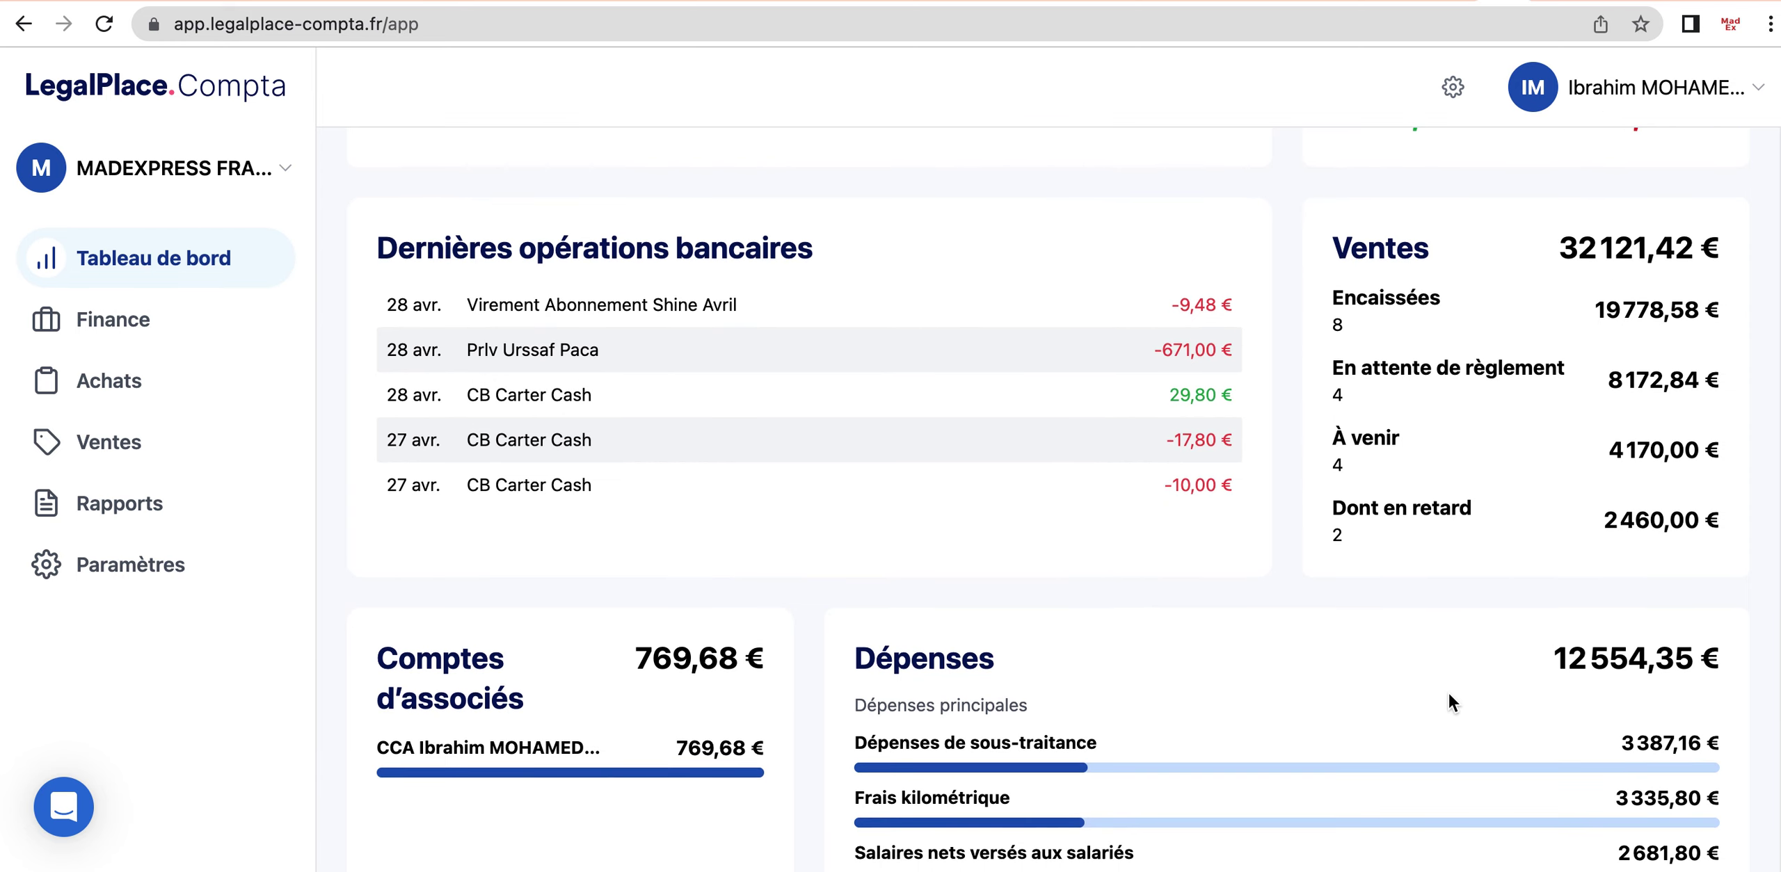
pyautogui.scroll(-5, 1447, 673)
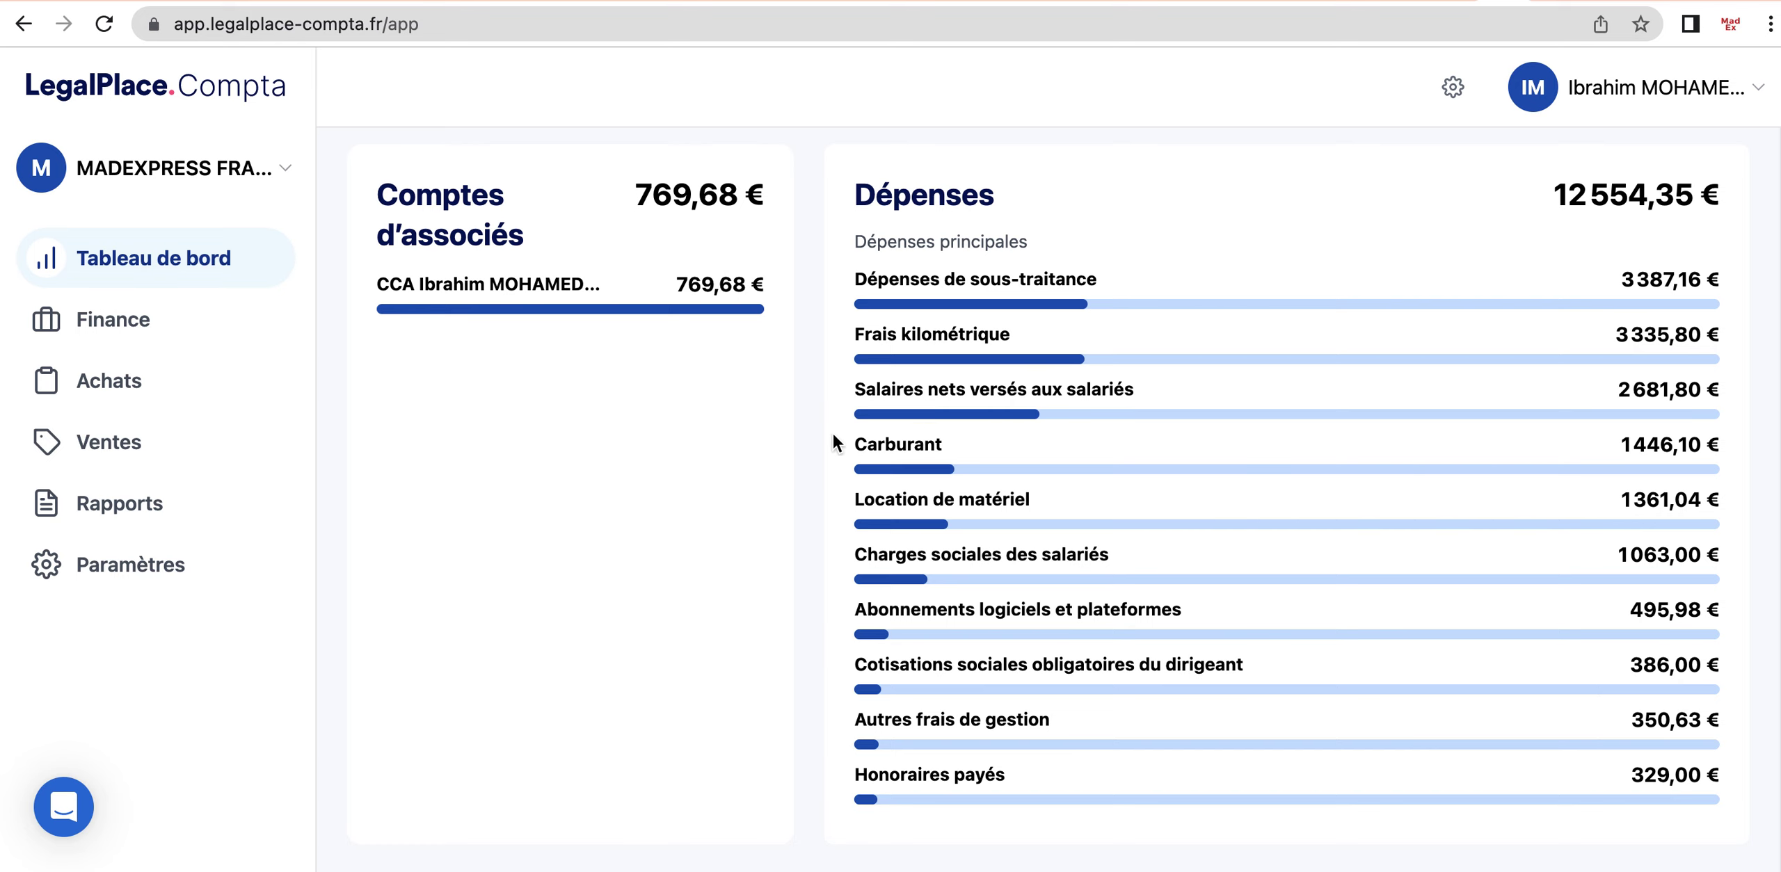
# Examine the Comptes d'associés card on the dashboard, highlighting its total amount.
pyautogui.scroll(3, 675, 362)
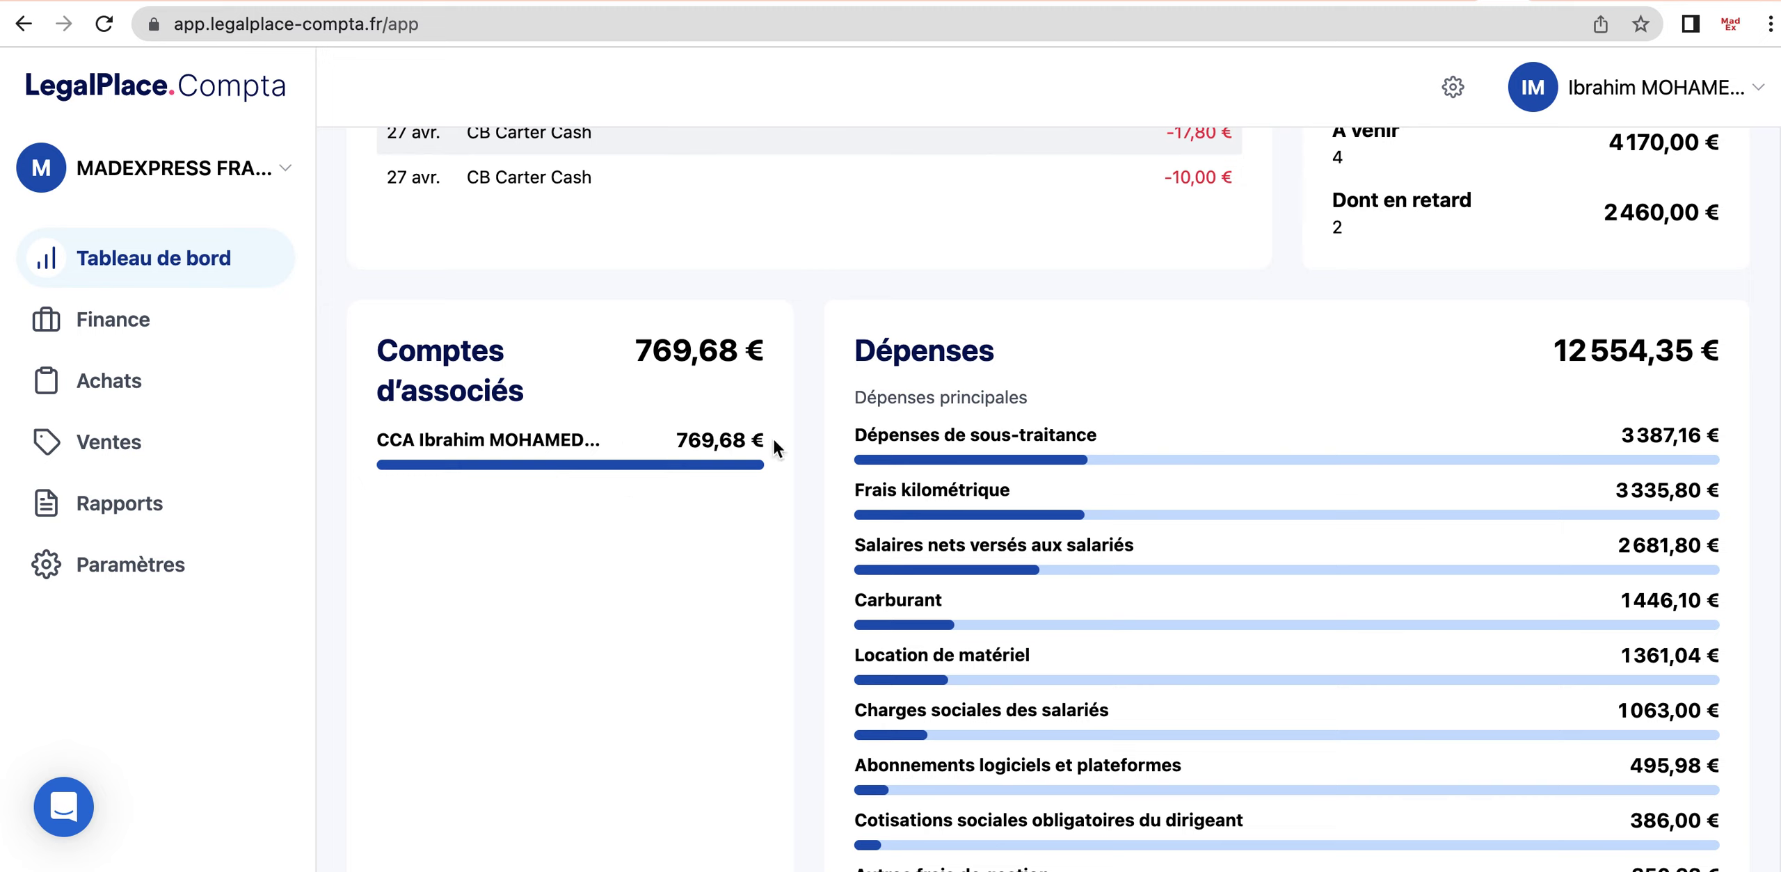
pyautogui.moveTo(740, 347); pyautogui.dragTo(622, 355)
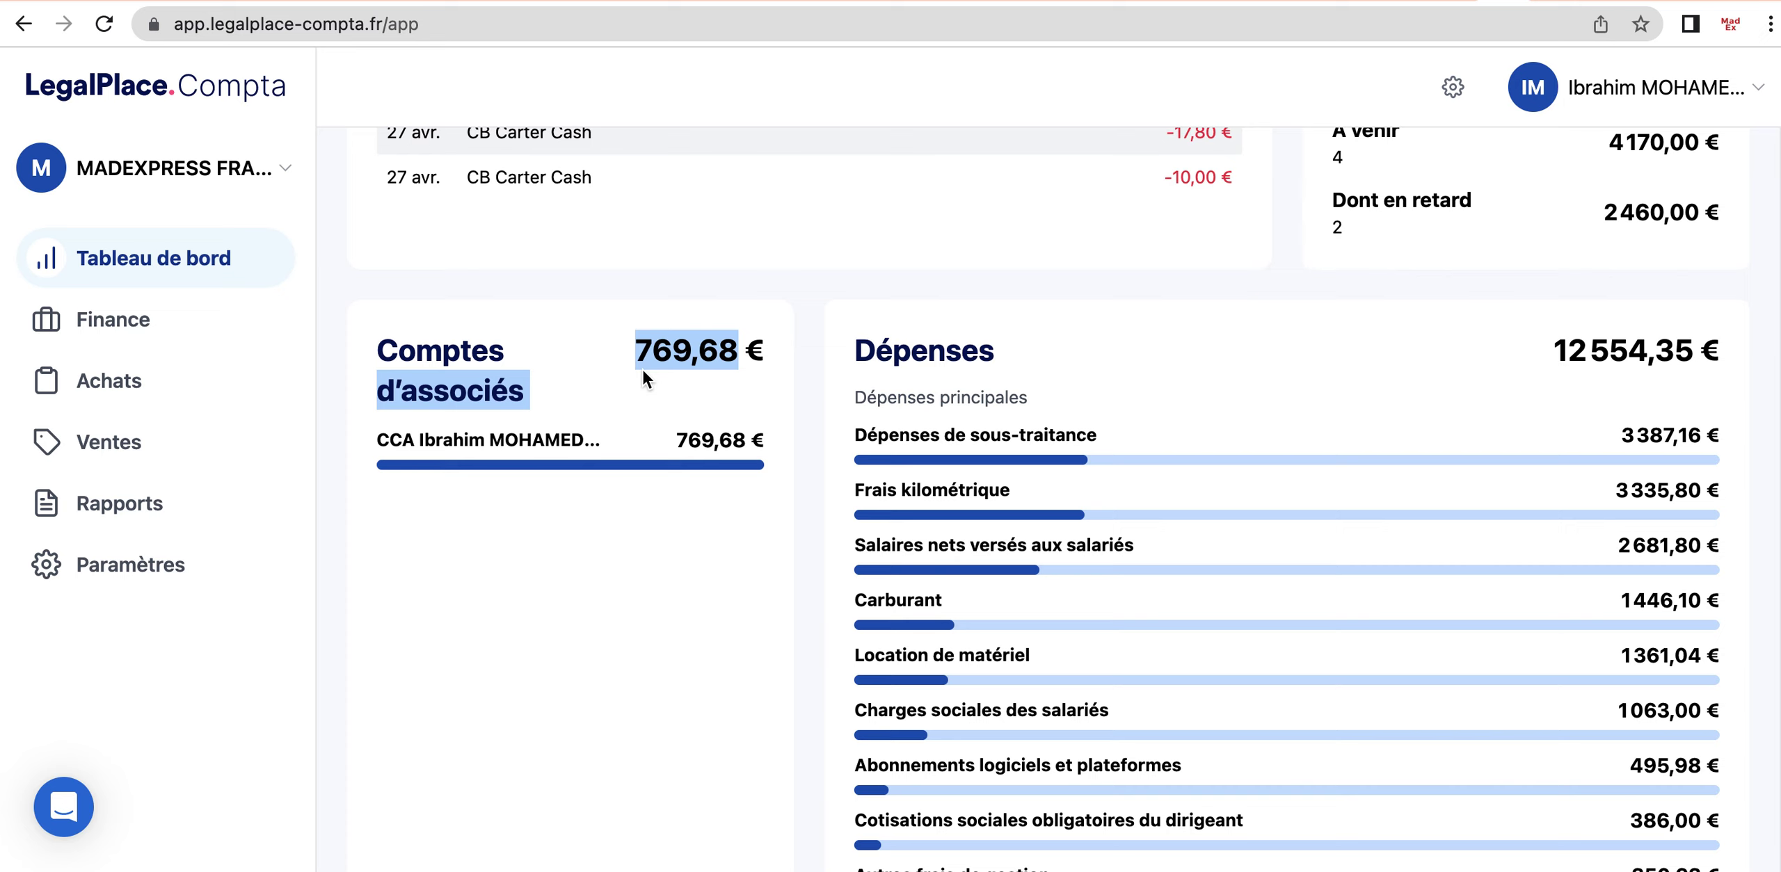
pyautogui.click(662, 384)
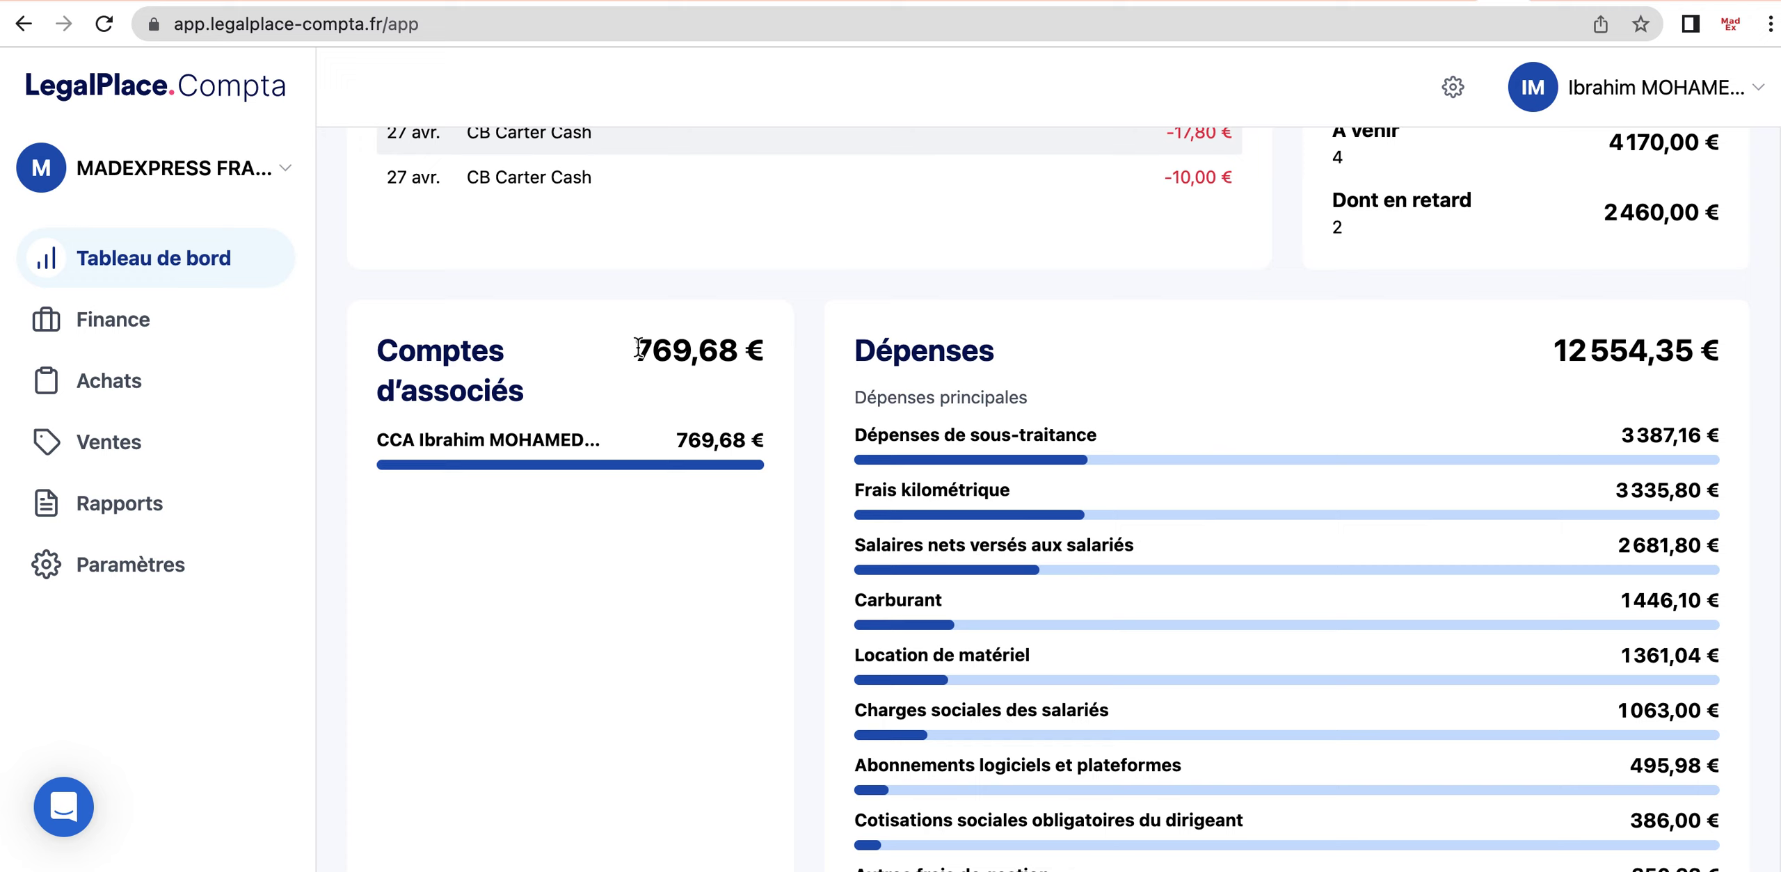
pyautogui.moveTo(633, 351); pyautogui.dragTo(782, 348)
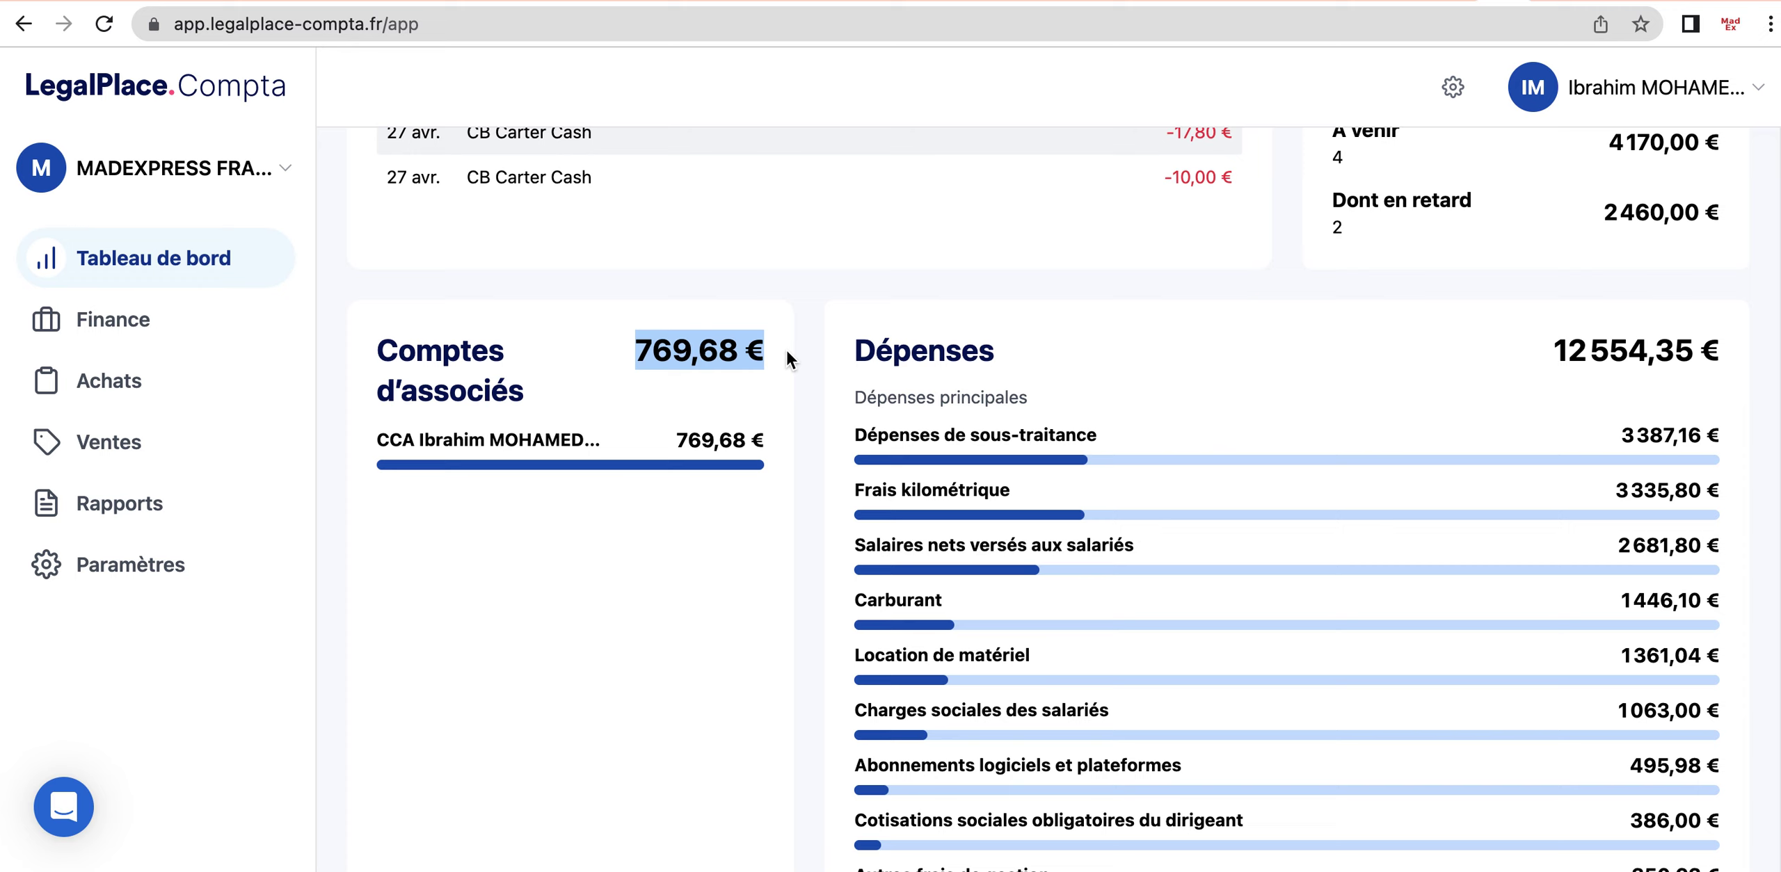
pyautogui.click(768, 370)
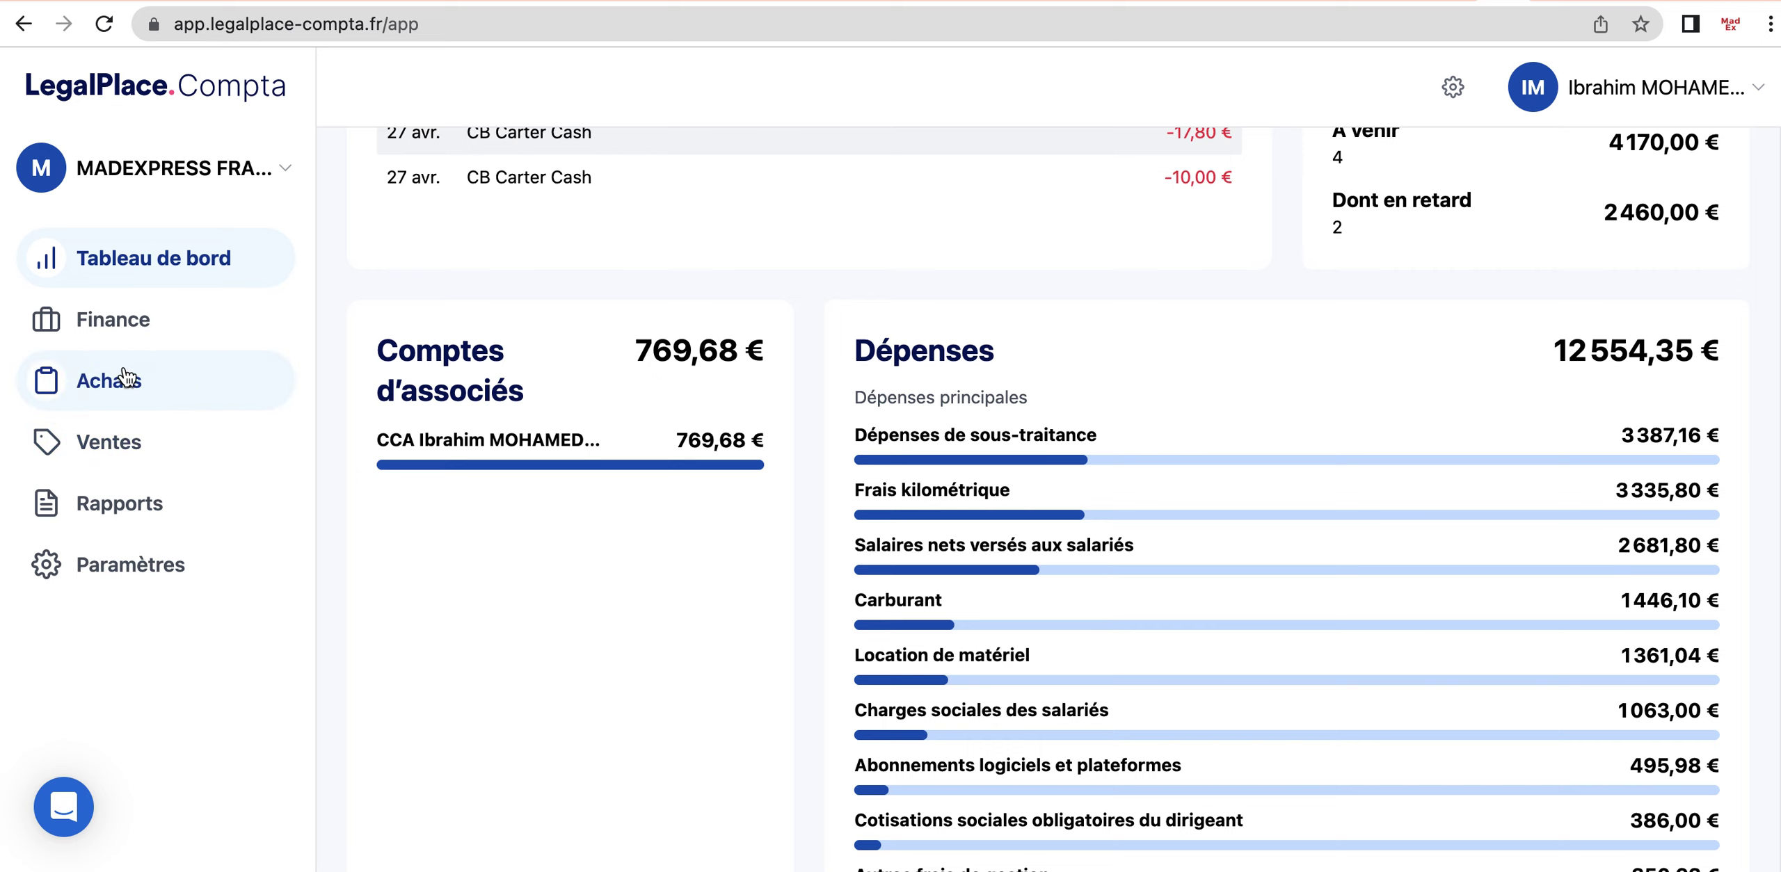
# Open the Notes de frais list under Achats and review the April 2023 expense entries.
pyautogui.click(129, 393)
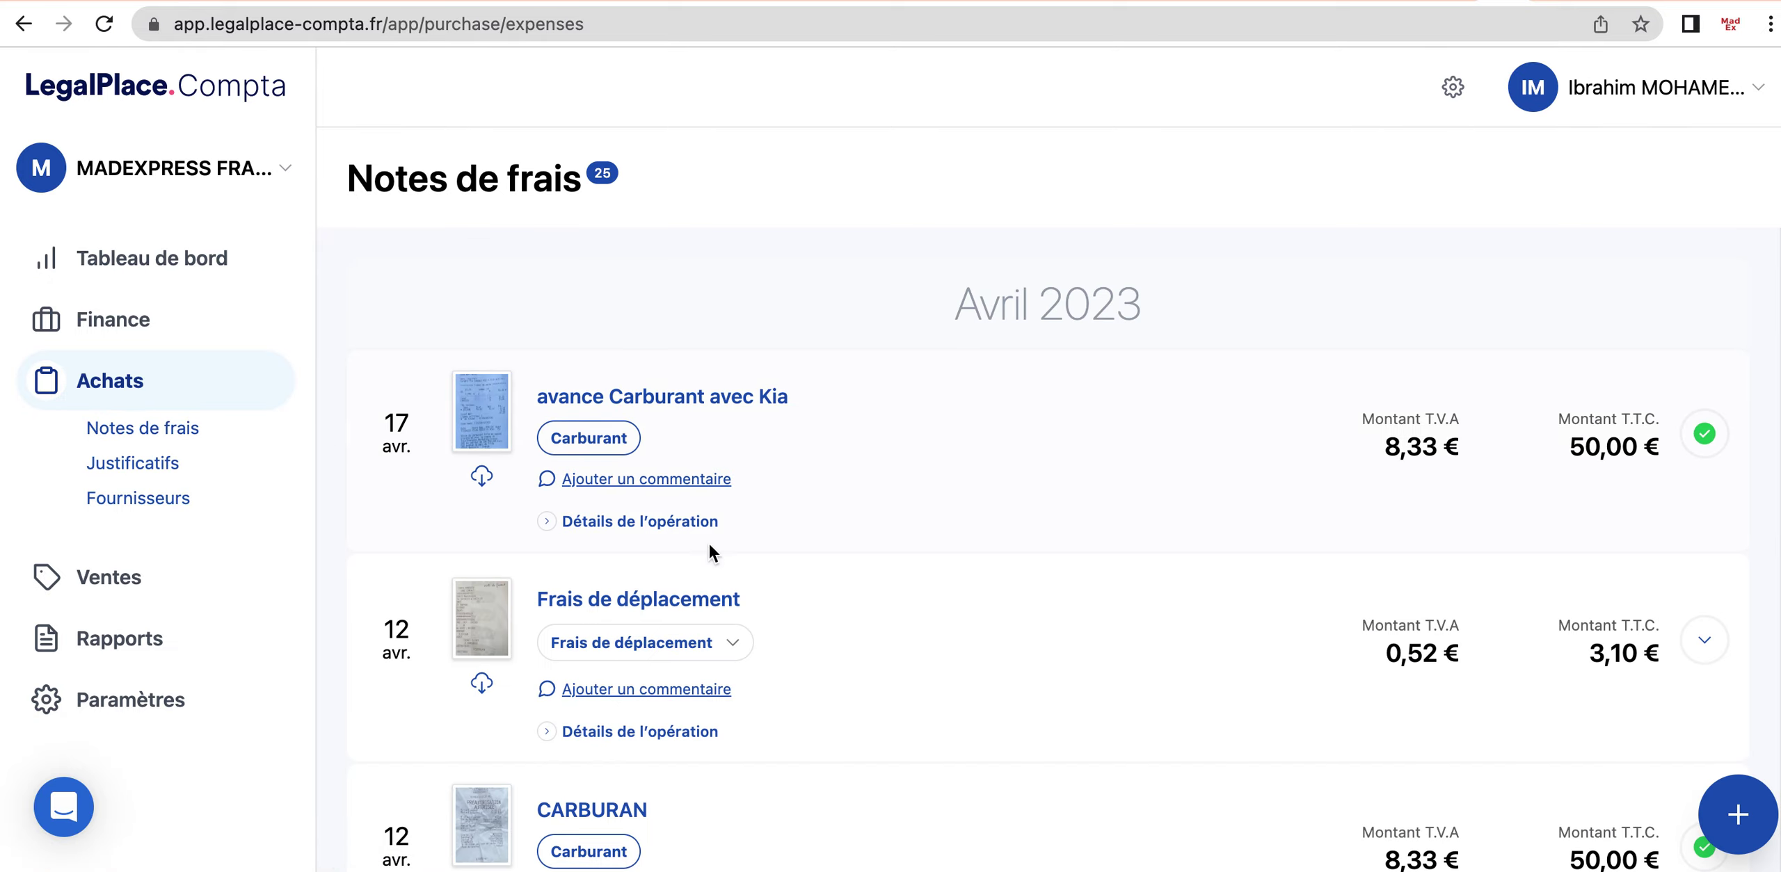
pyautogui.scroll(-1, 841, 589)
pyautogui.scroll(-4, 842, 593)
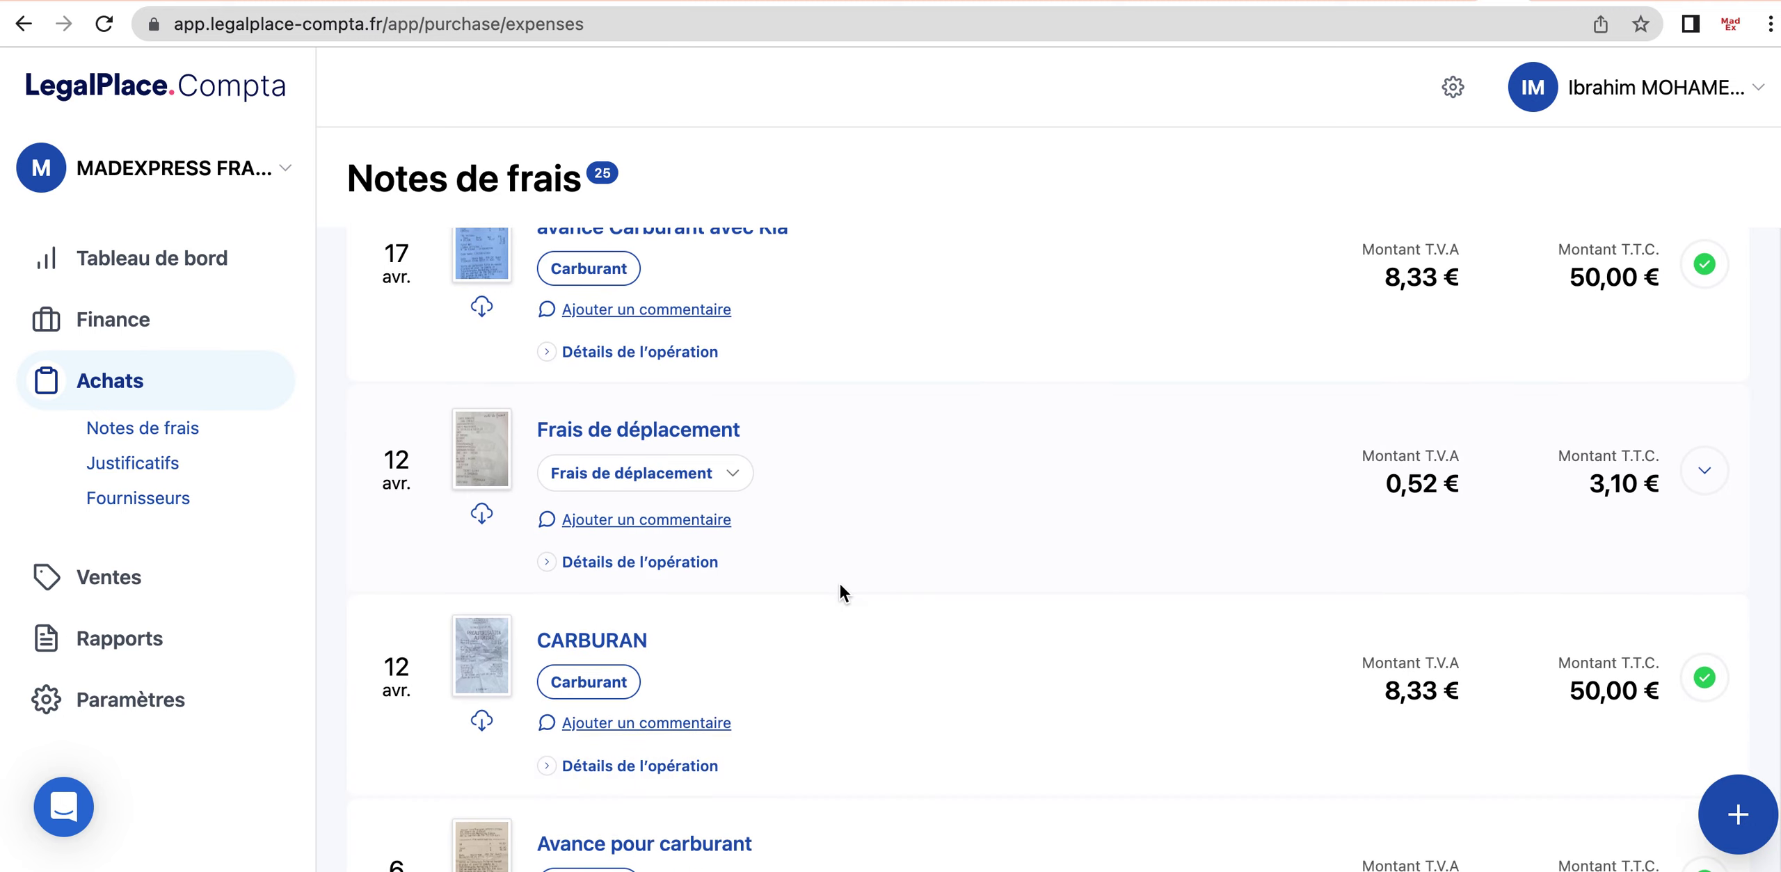
pyautogui.scroll(-5, 841, 593)
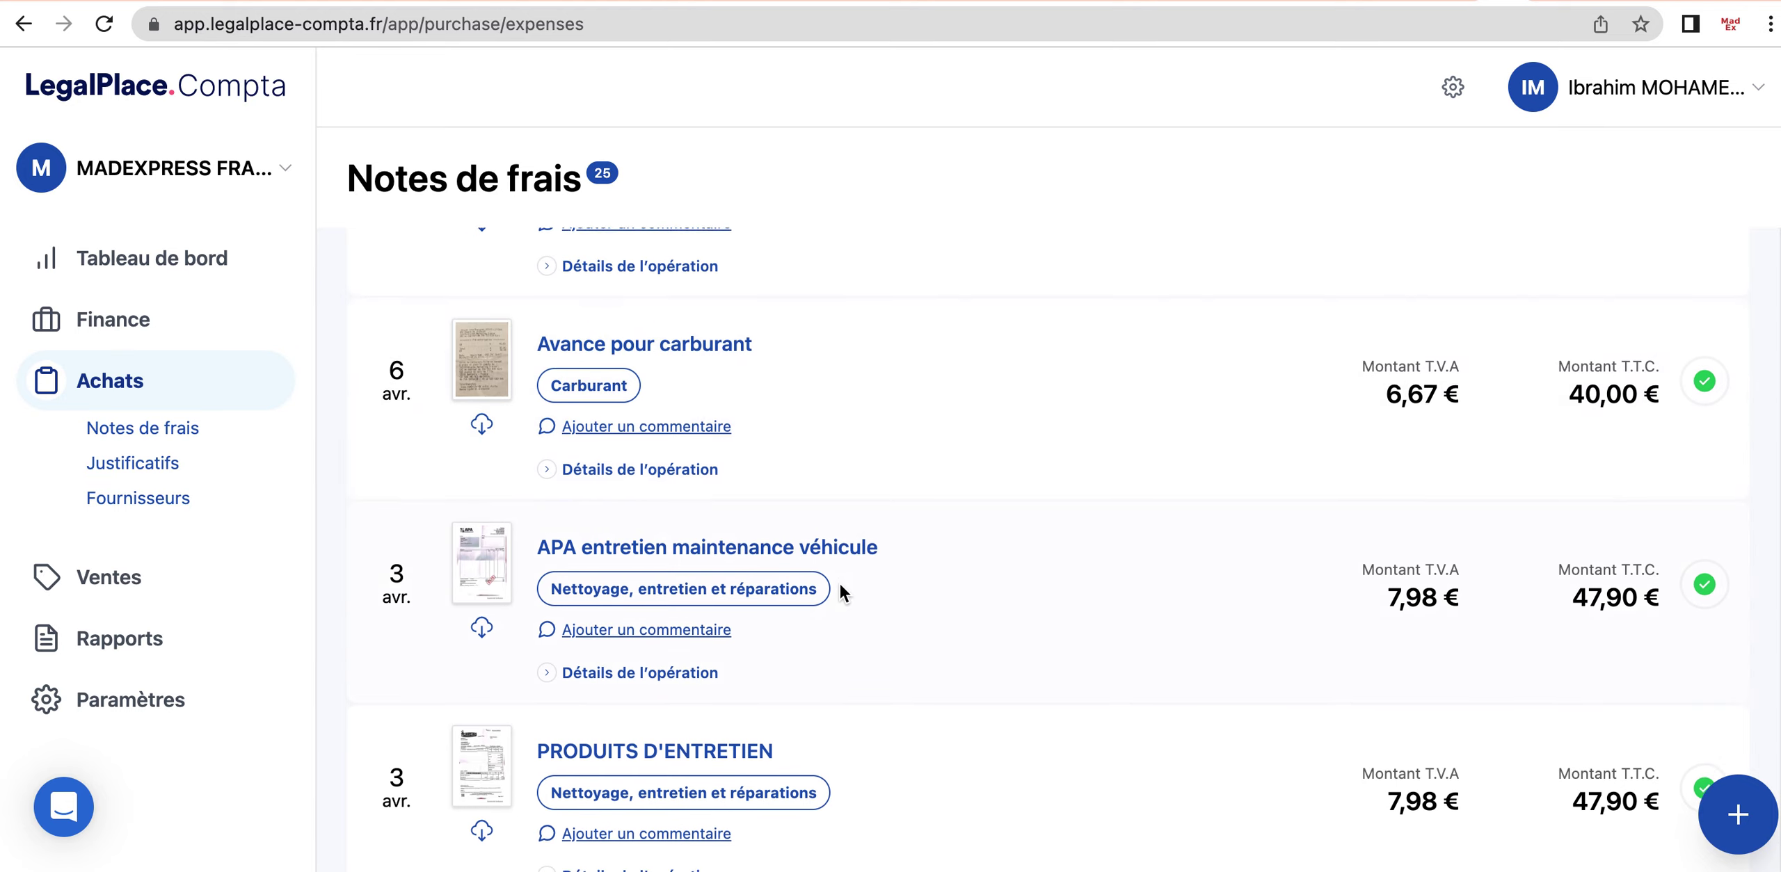
pyautogui.scroll(-5, 841, 593)
pyautogui.scroll(8, 843, 576)
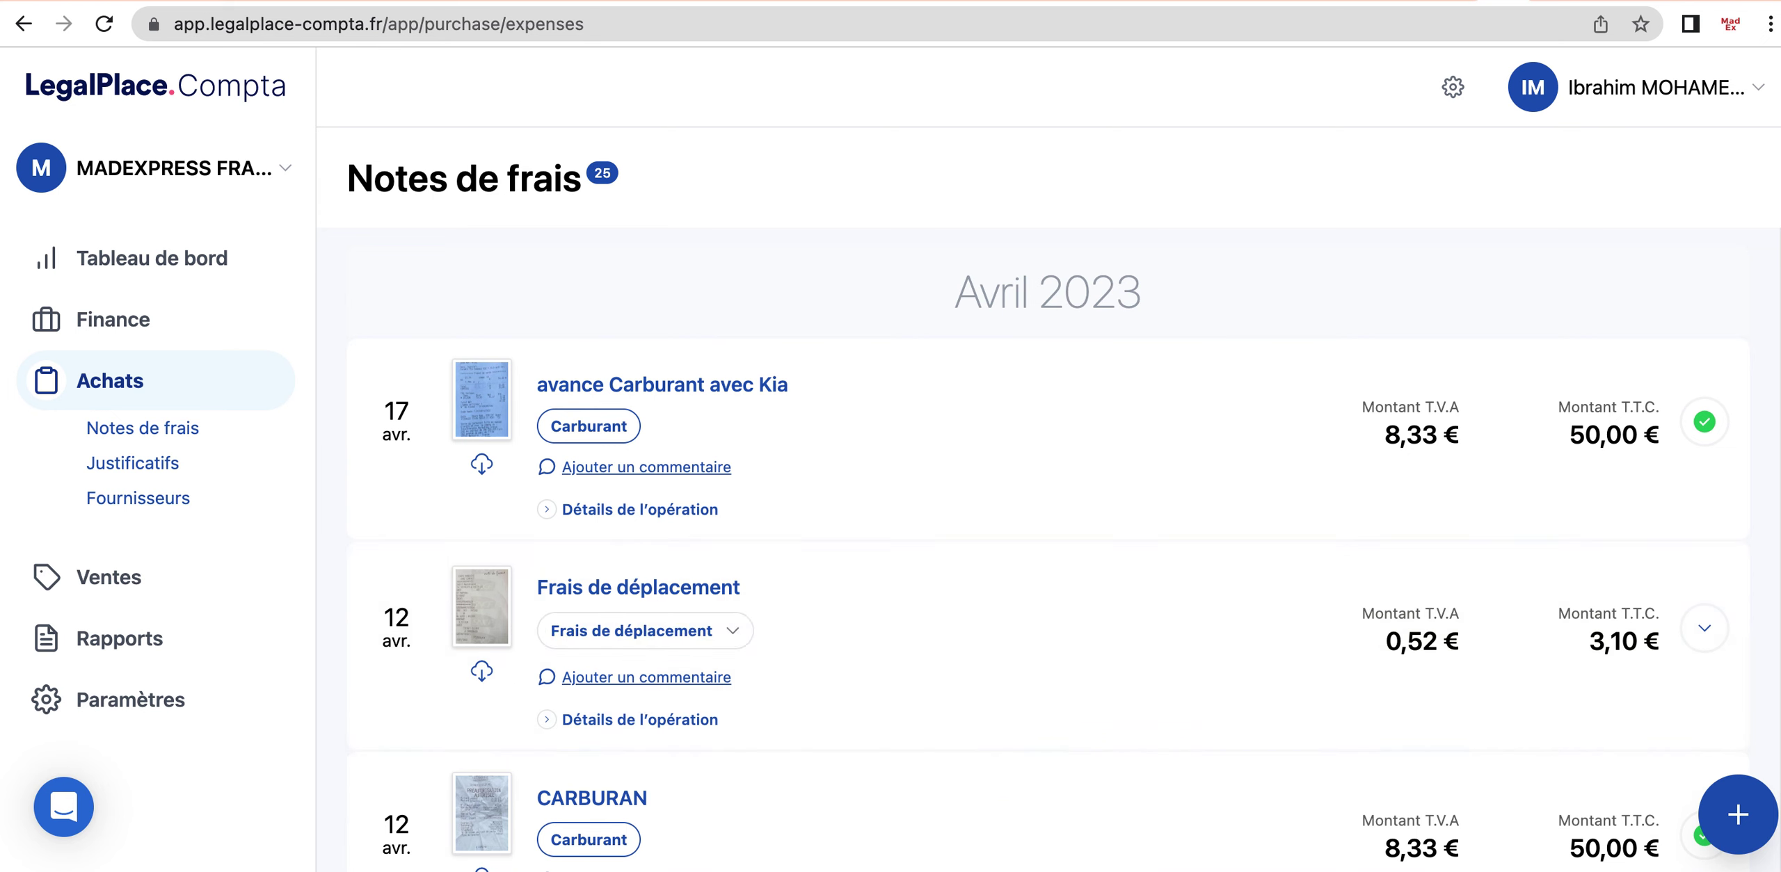
# Switch to Telegram and look through the receipt photos in Messages enregistrés.
pyautogui.press('super+Tab')
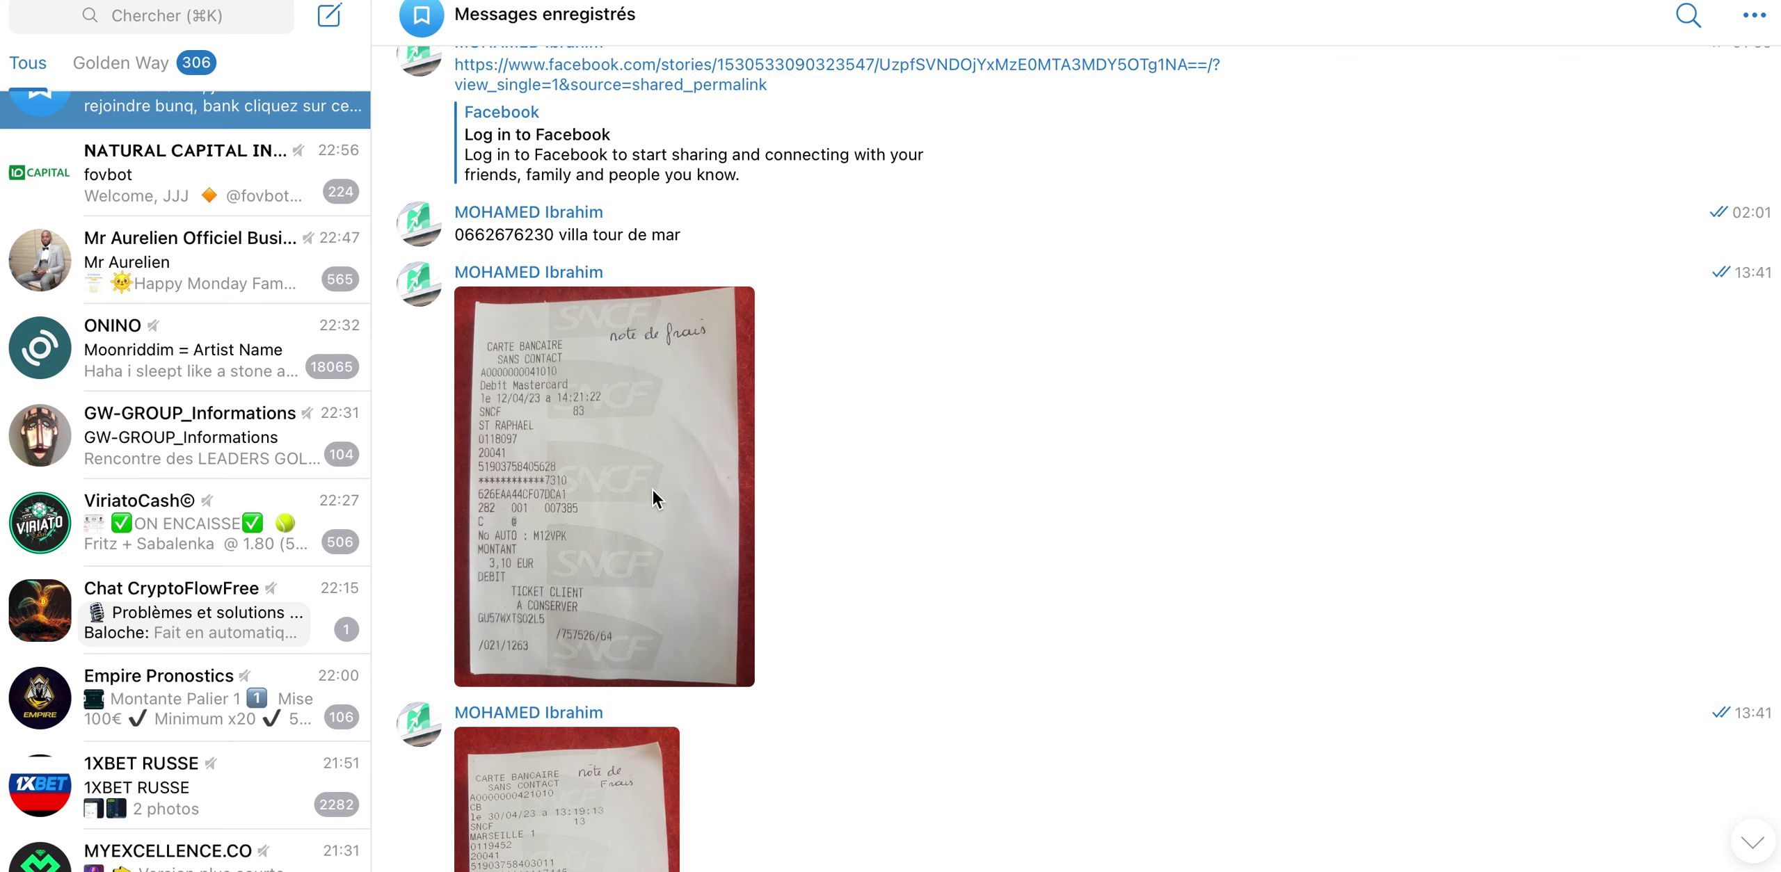
pyautogui.scroll(-2, 651, 488)
pyautogui.scroll(1, 657, 496)
pyautogui.scroll(-4, 657, 495)
pyautogui.scroll(-4, 660, 495)
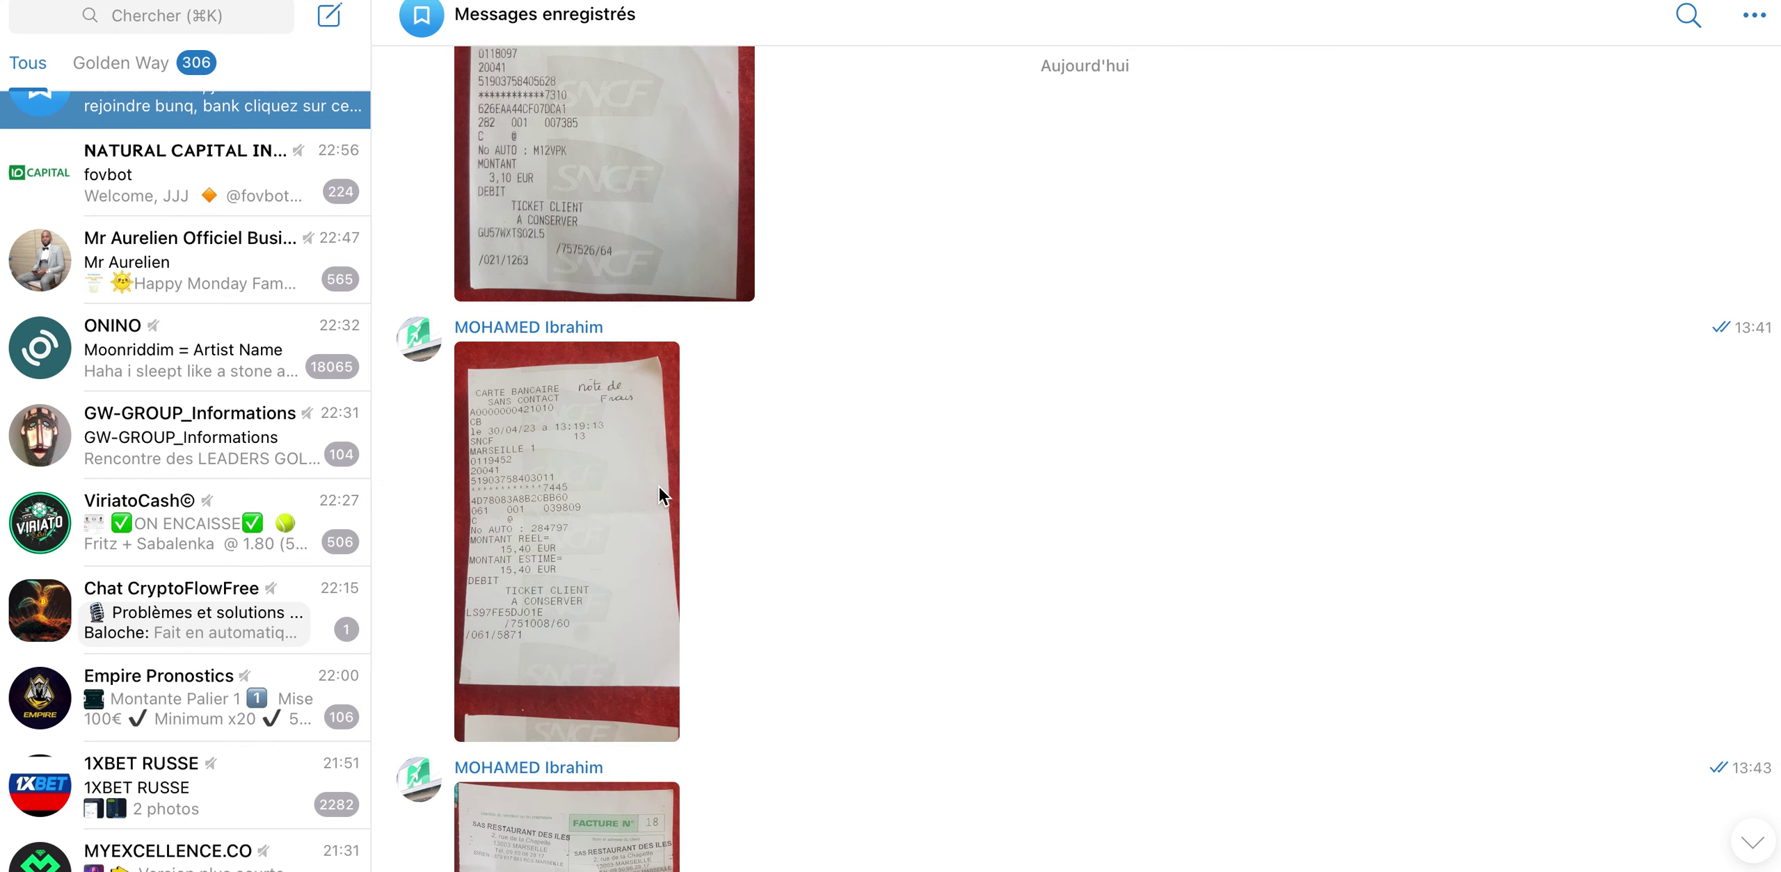
pyautogui.scroll(-4, 658, 488)
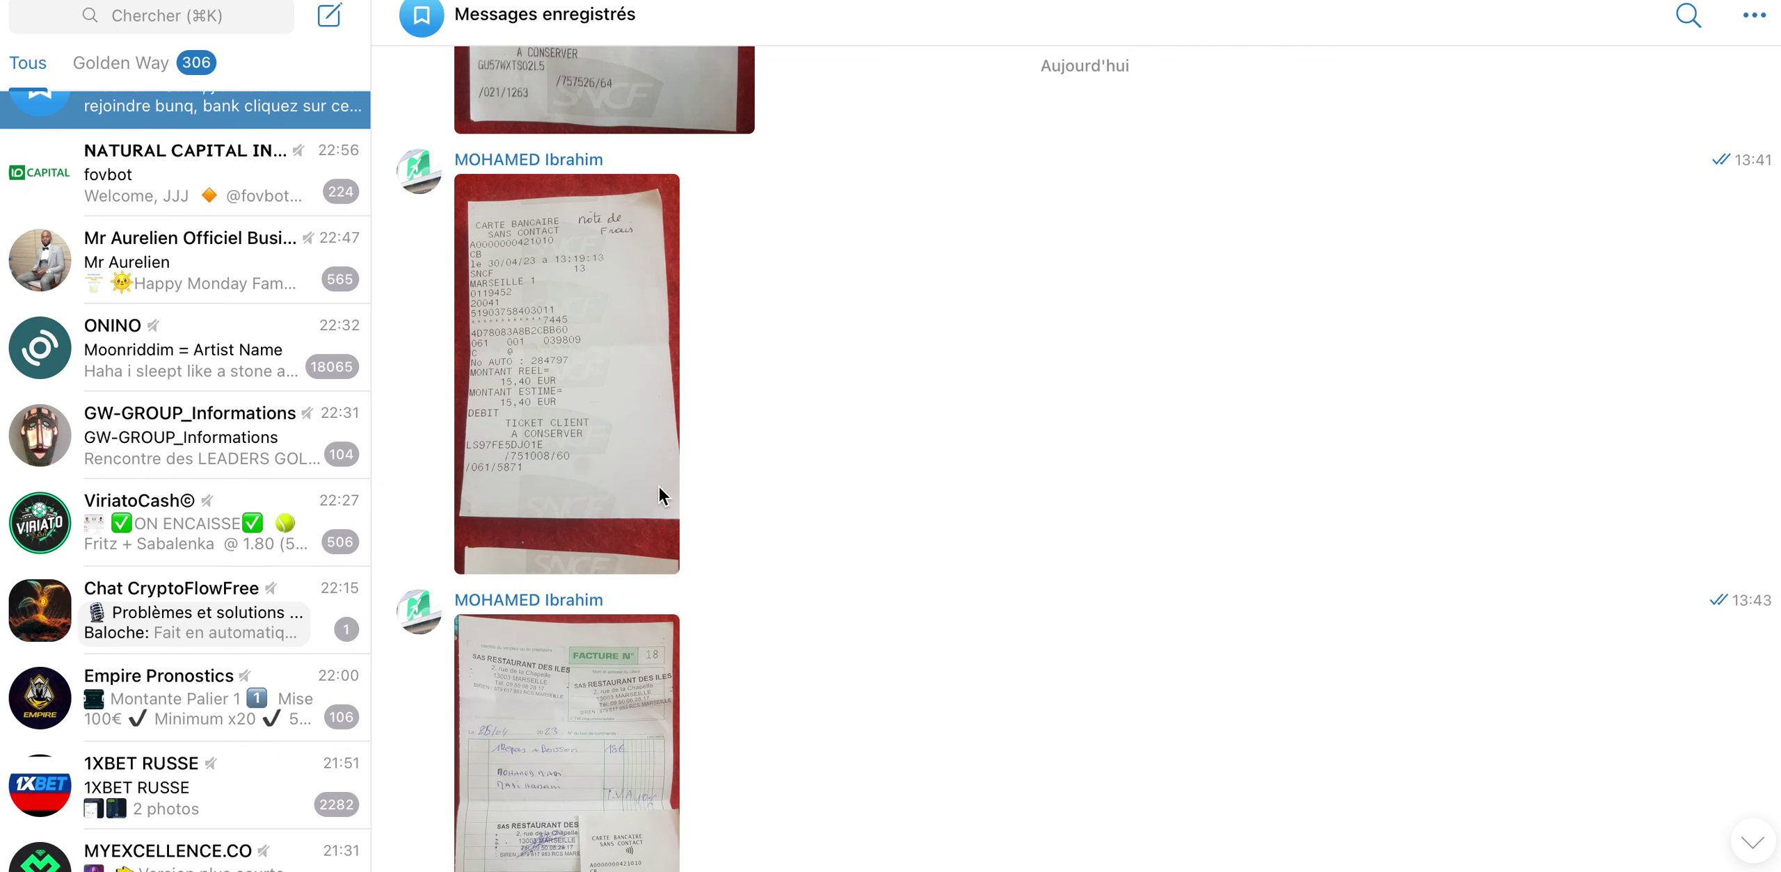
pyautogui.scroll(-2, 658, 484)
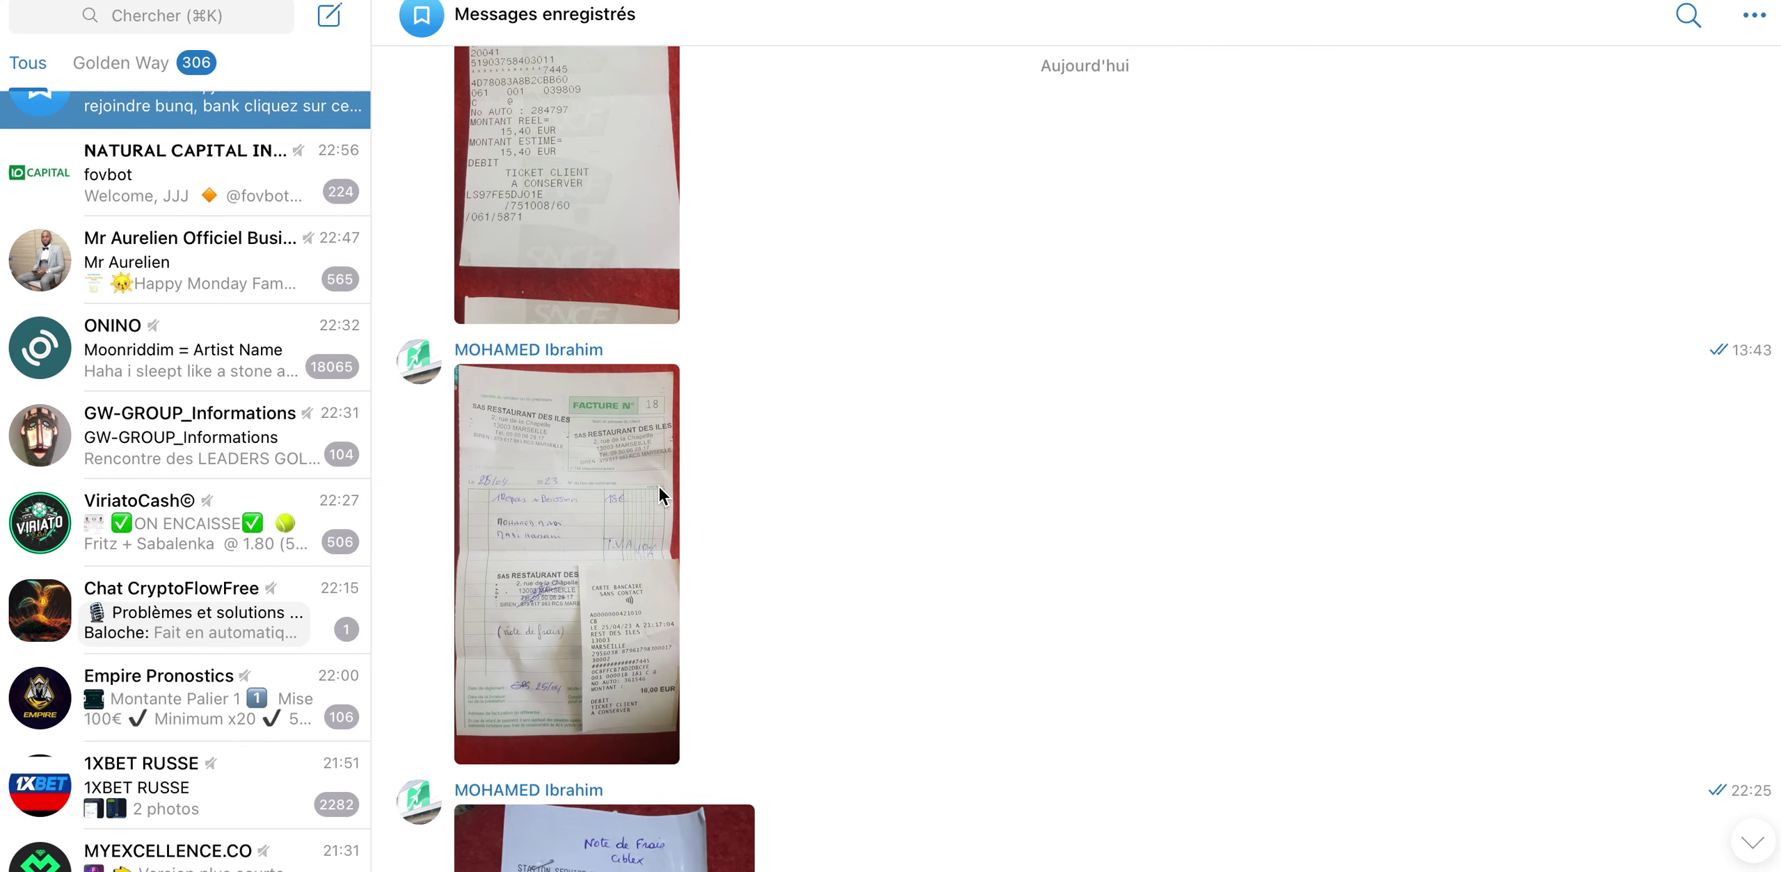
# View the SNCF receipt photo dated 12/04/23 at full size, and close it again.
pyautogui.scroll(4, 659, 485)
pyautogui.scroll(7, 659, 487)
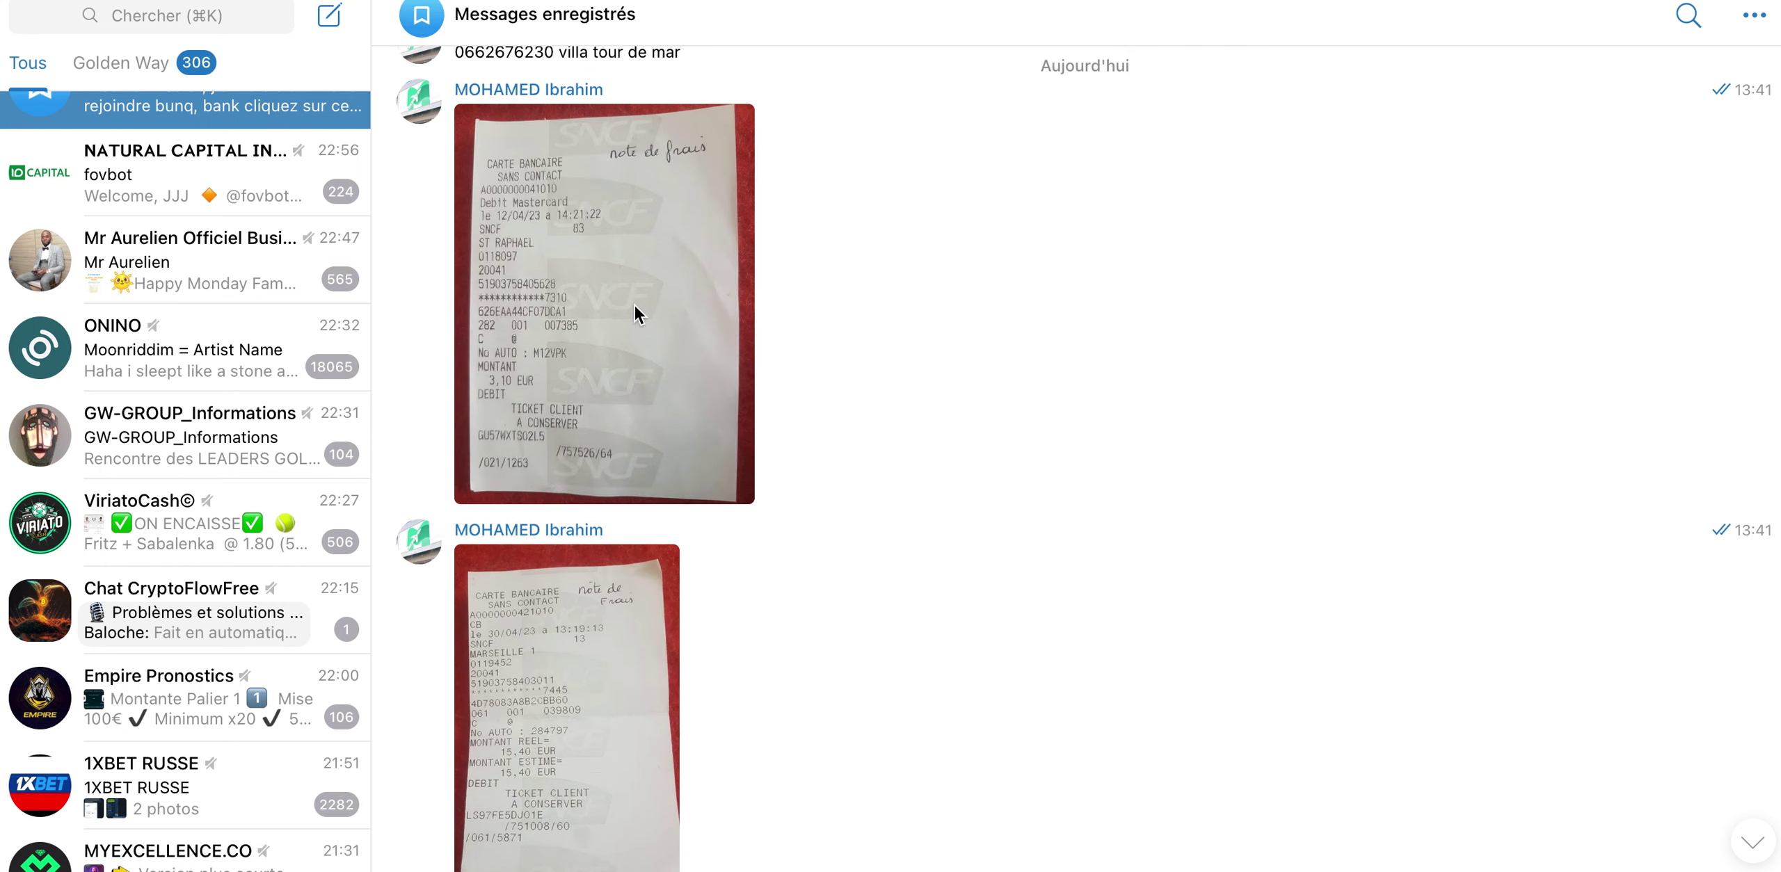
pyautogui.click(634, 304)
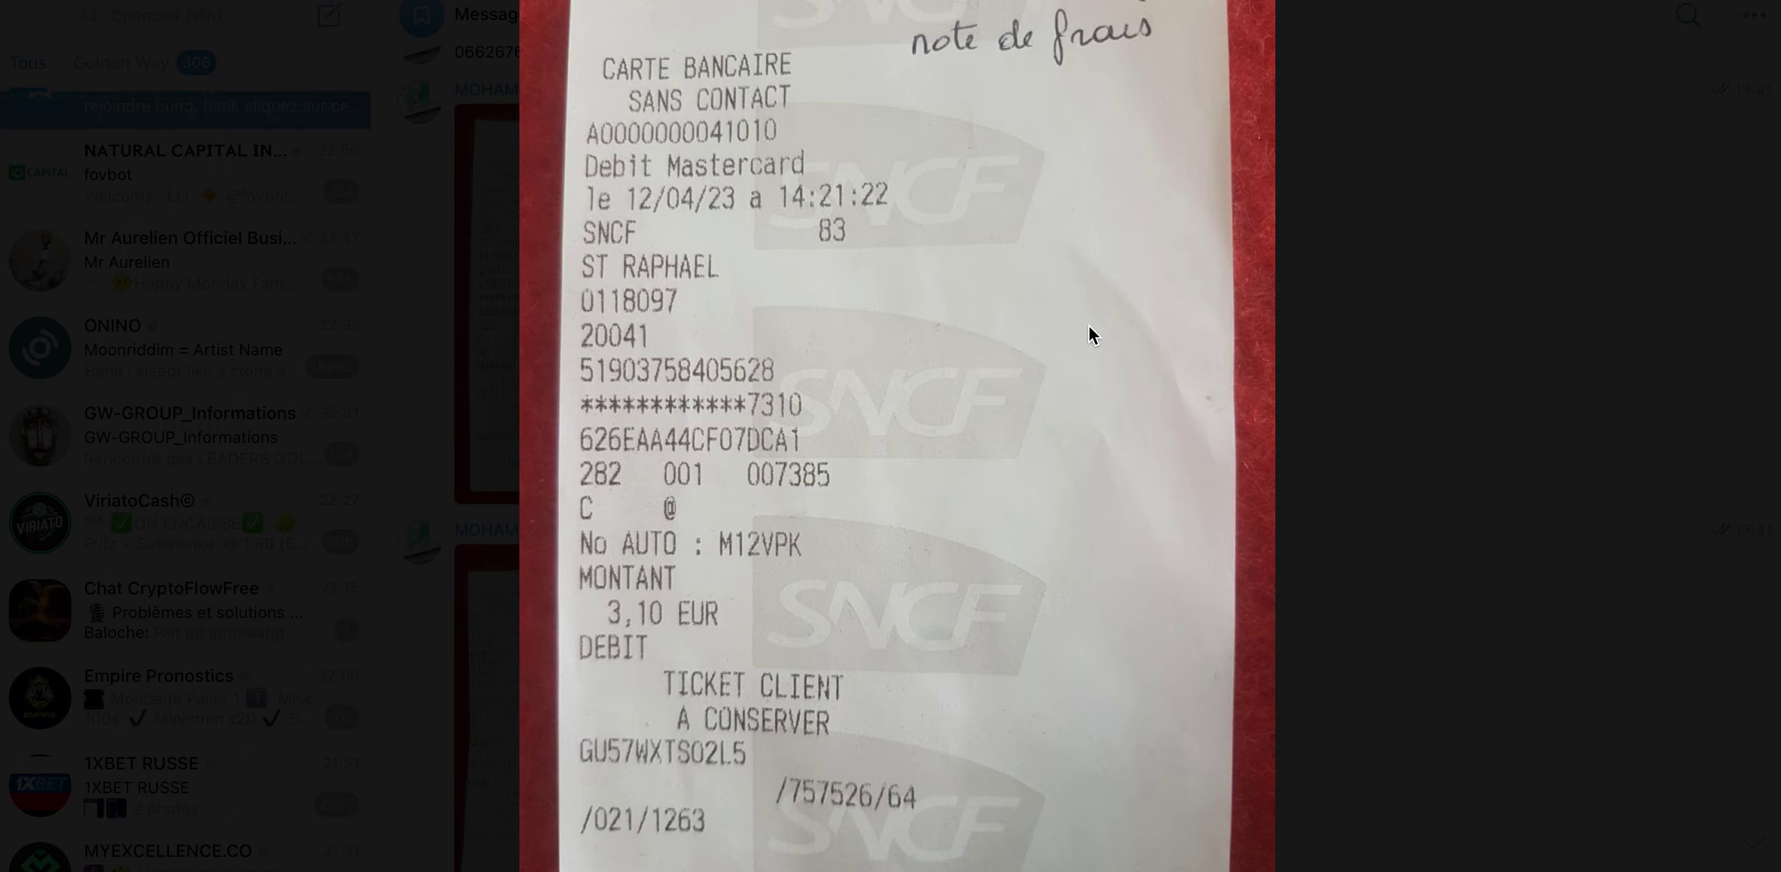
pyautogui.click(1356, 275)
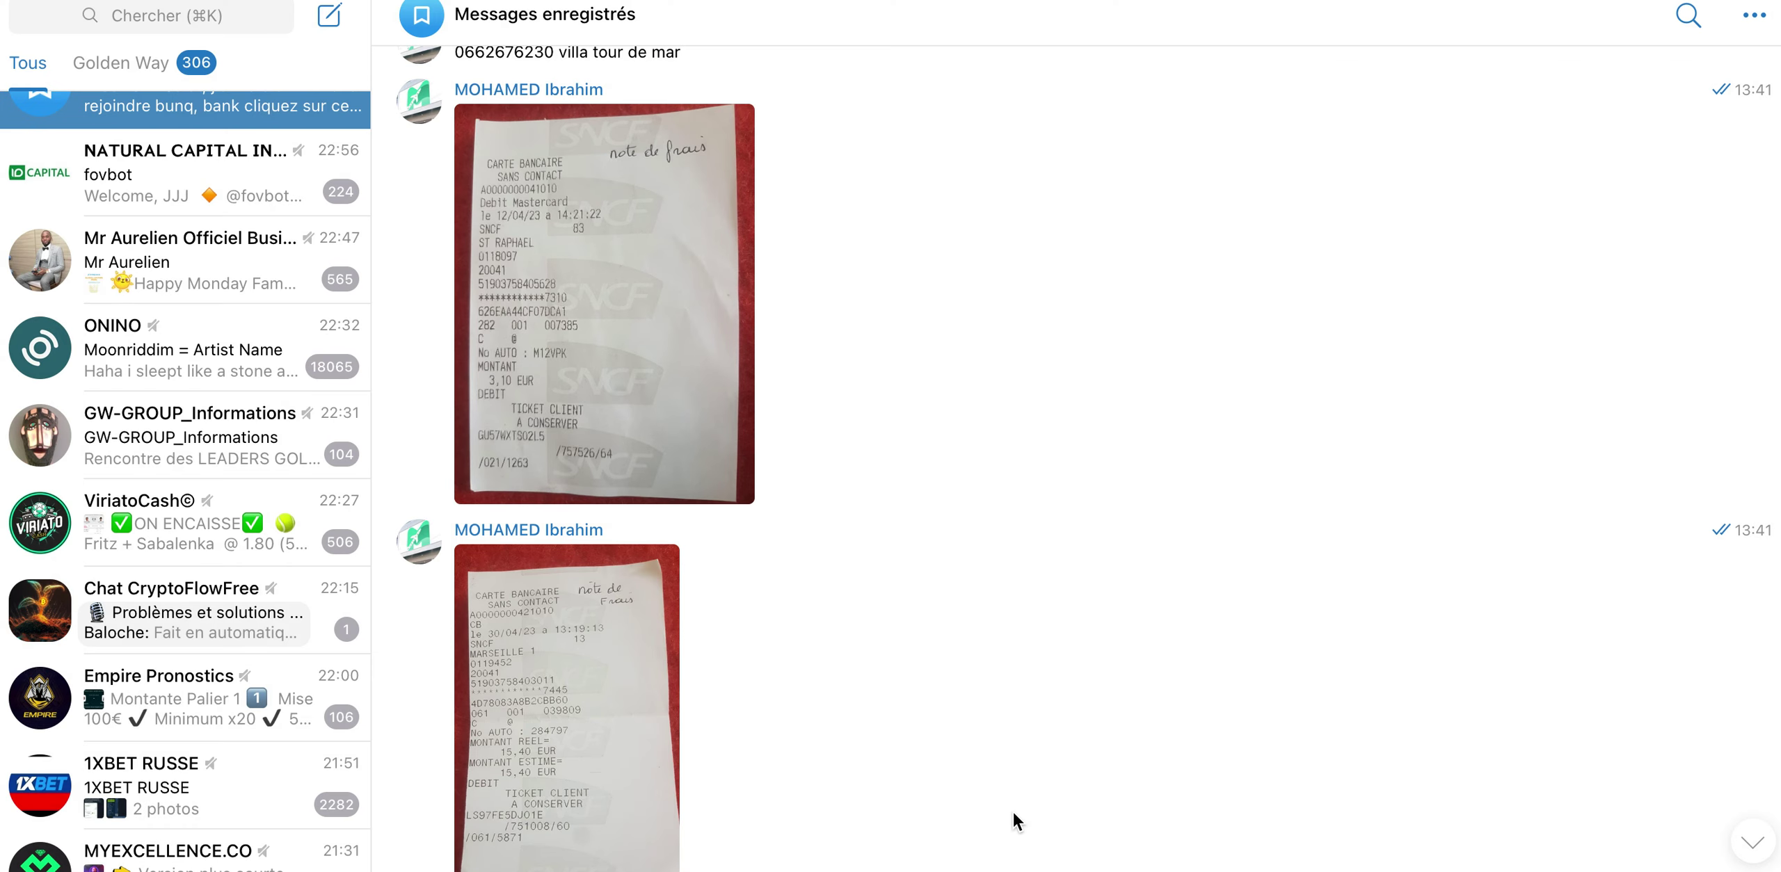
# Switch back to LegalPlace Compta and check the 12 April Frais de déplacement entry in the expense list.
pyautogui.press('super+Tab')
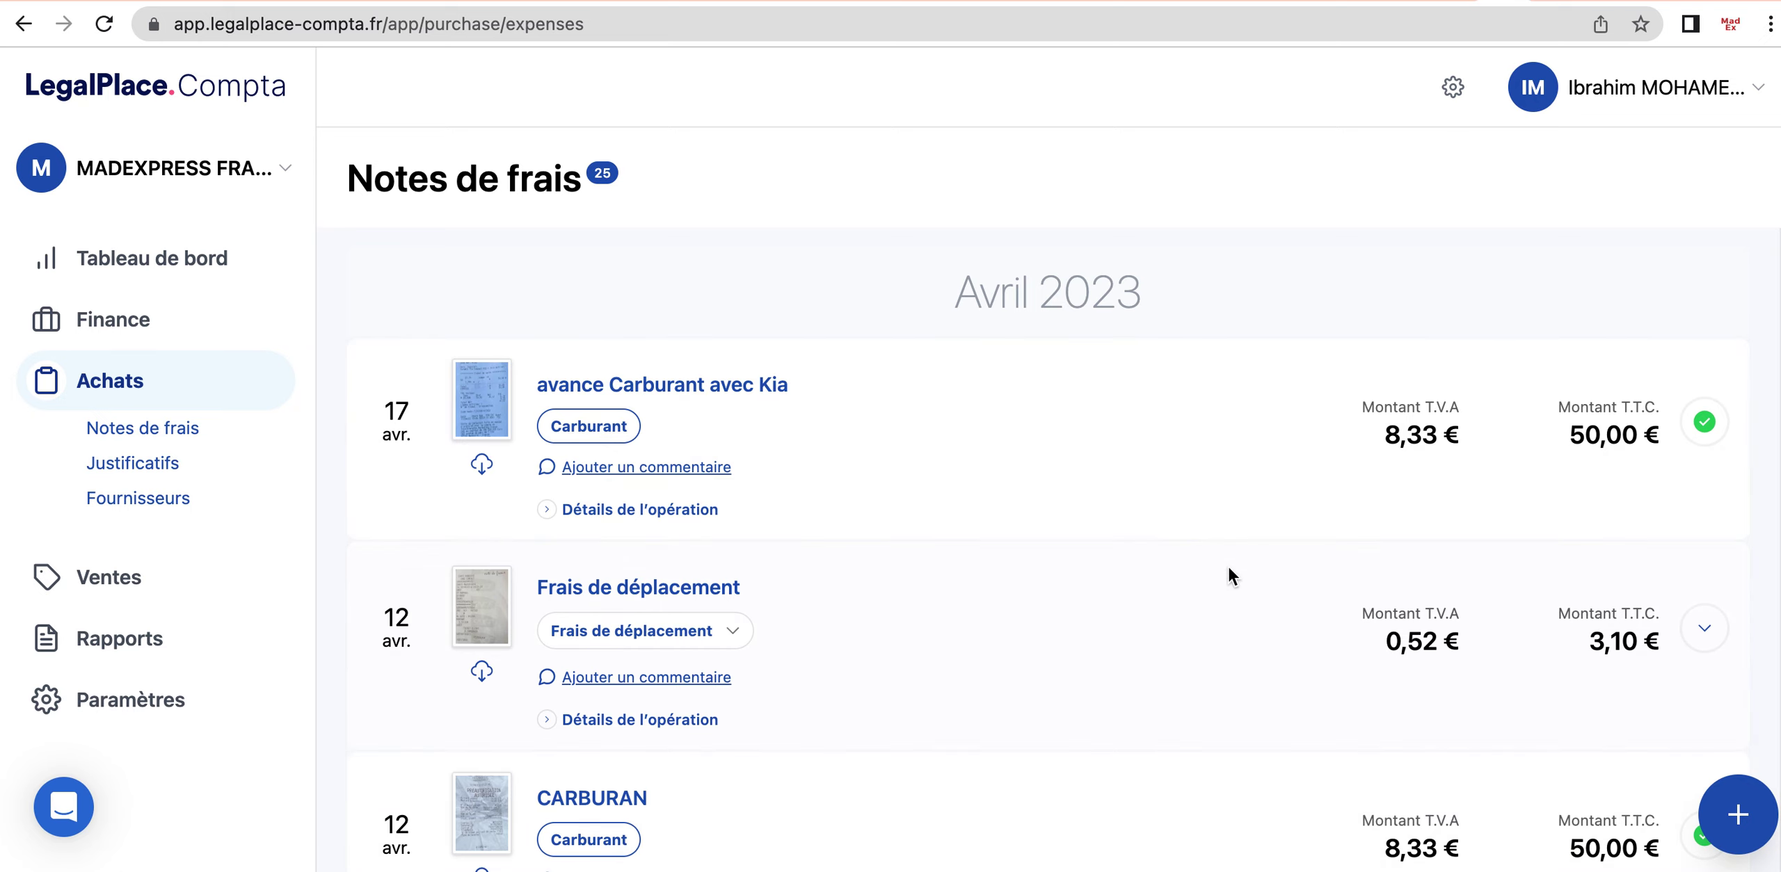
pyautogui.scroll(-2, 1176, 584)
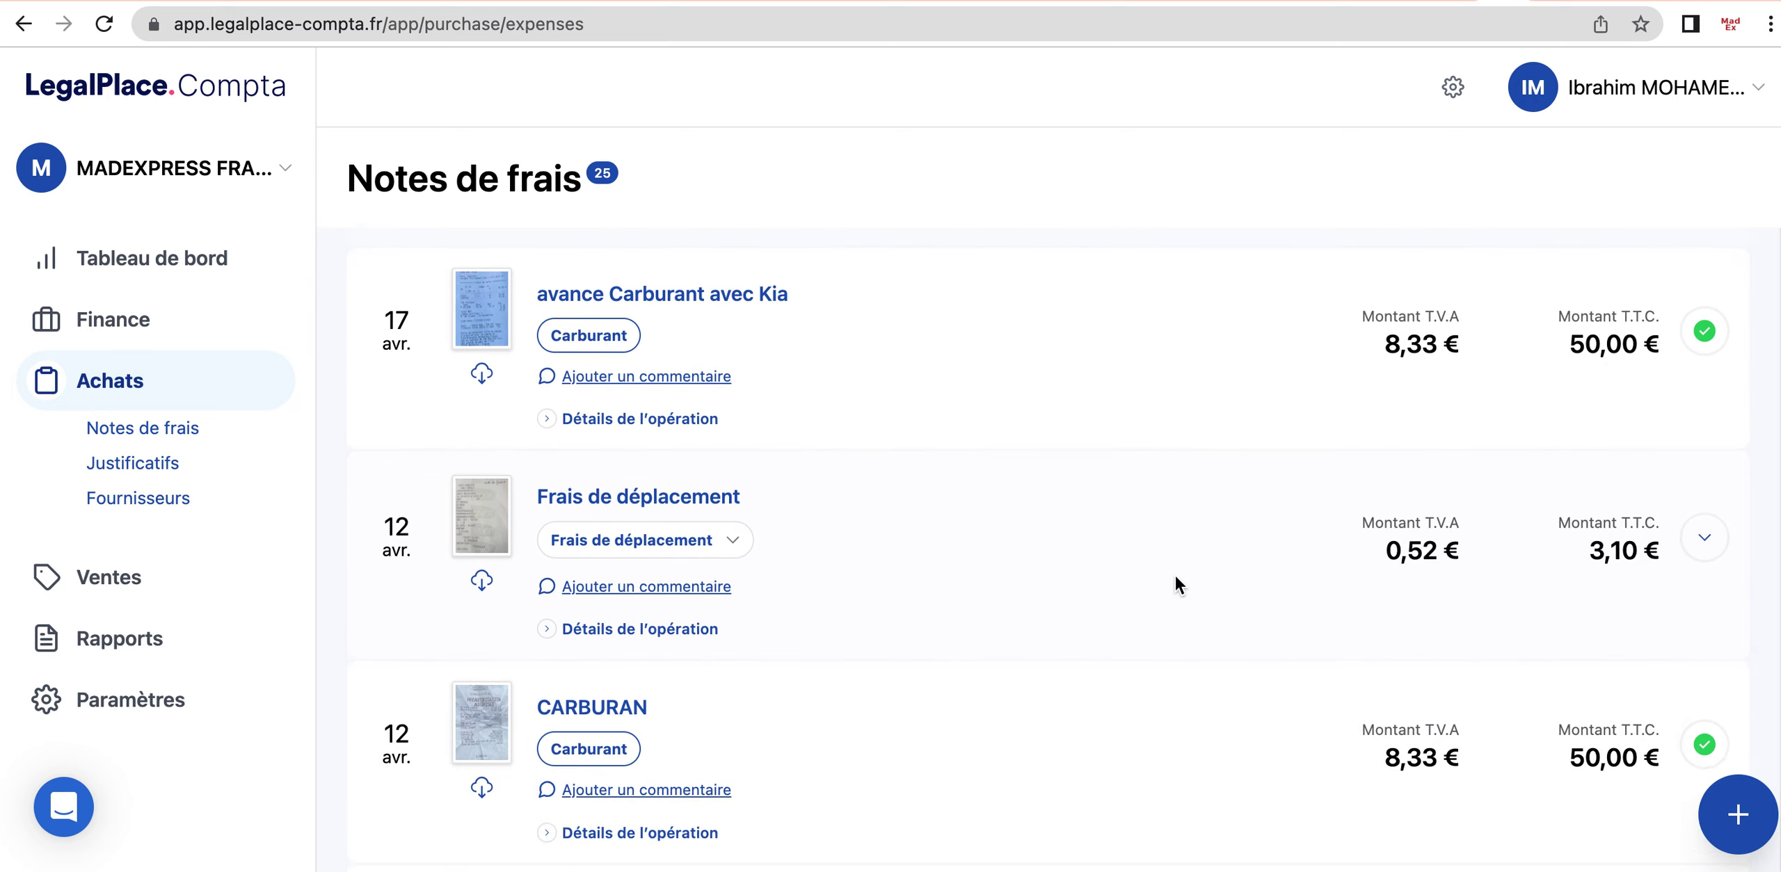
pyautogui.scroll(-1, 1176, 578)
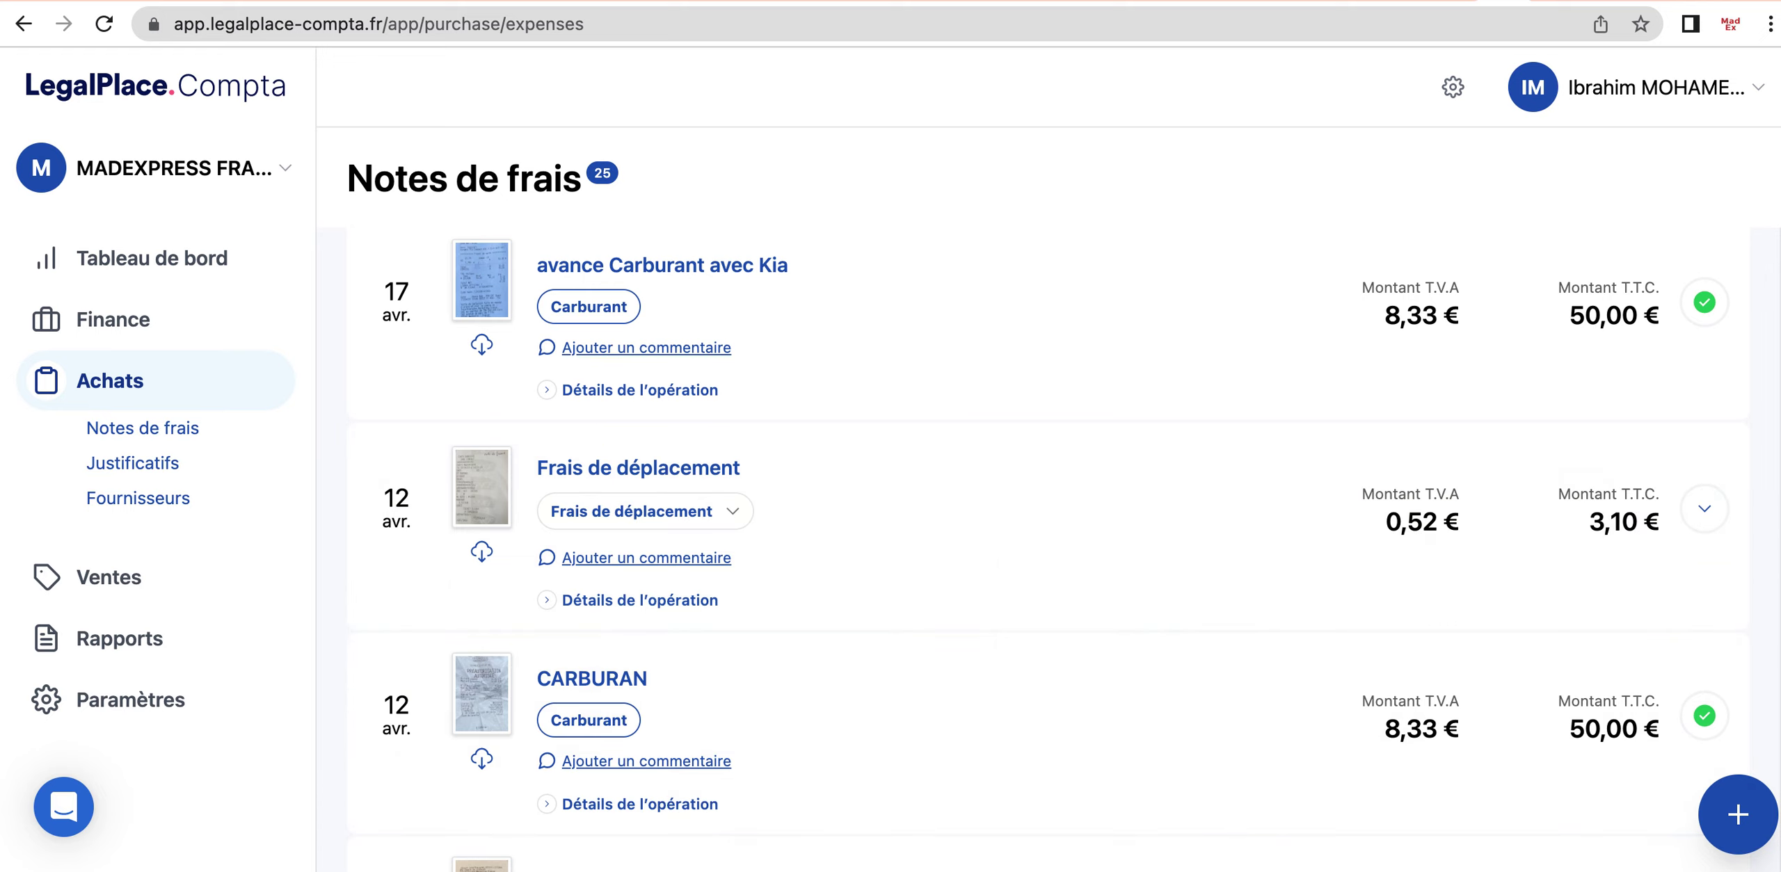
# Switch to Telegram and open the SNCF receipt photo dated 30/04/23 at full size.
pyautogui.press('super+Tab')
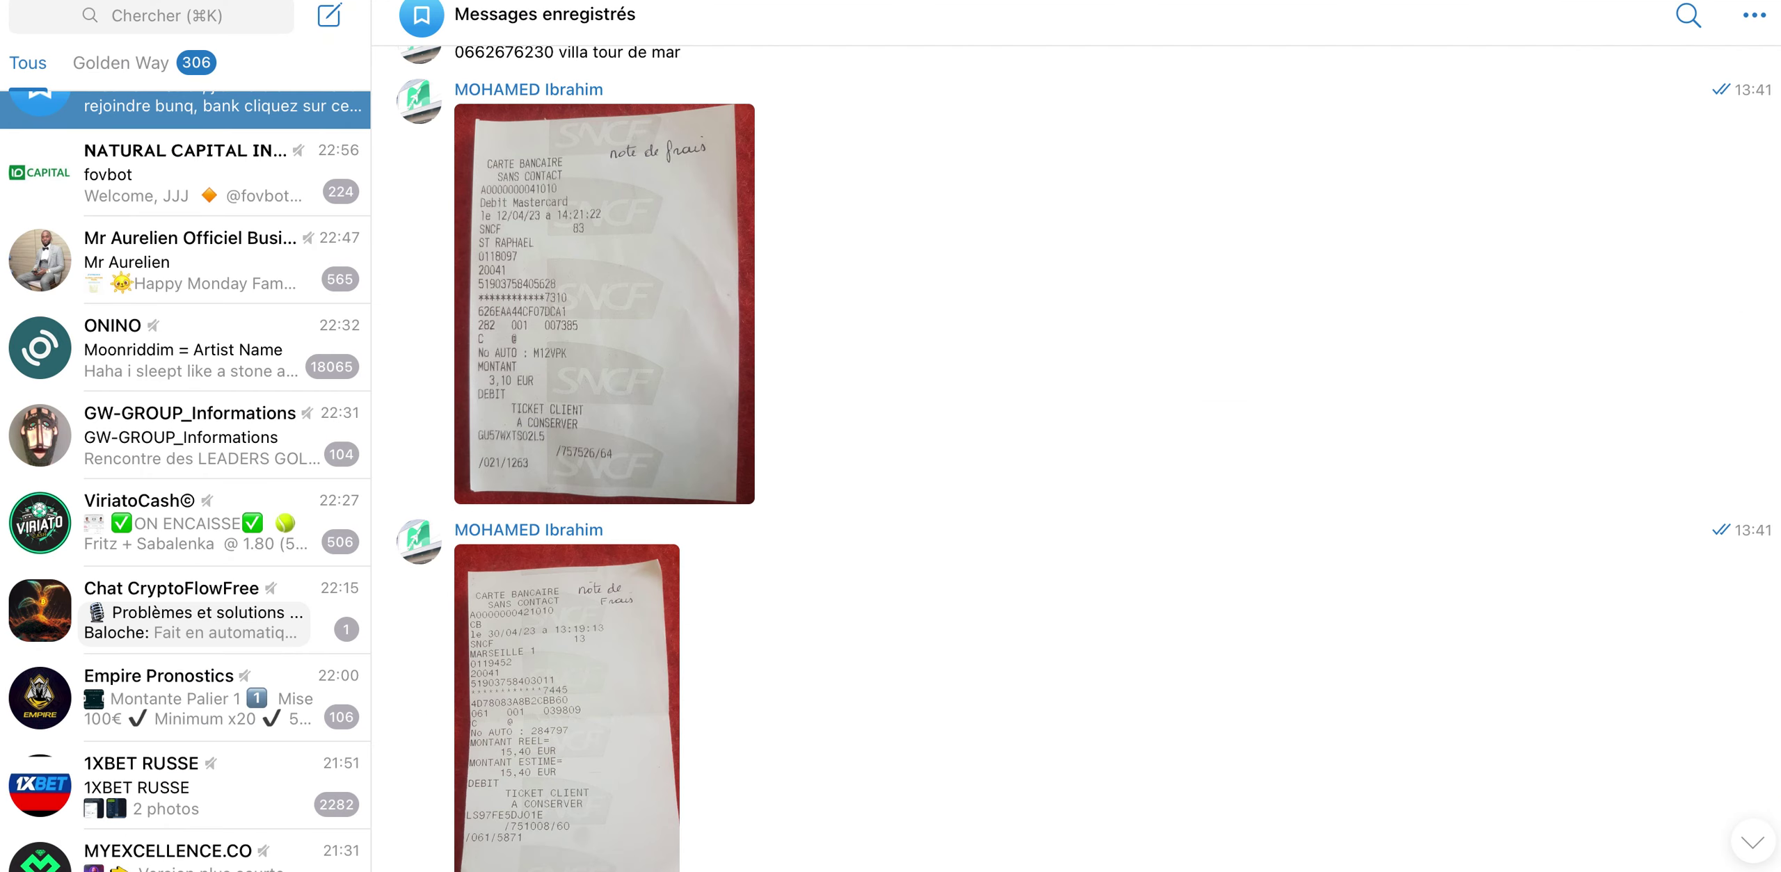
pyautogui.scroll(-3, 732, 721)
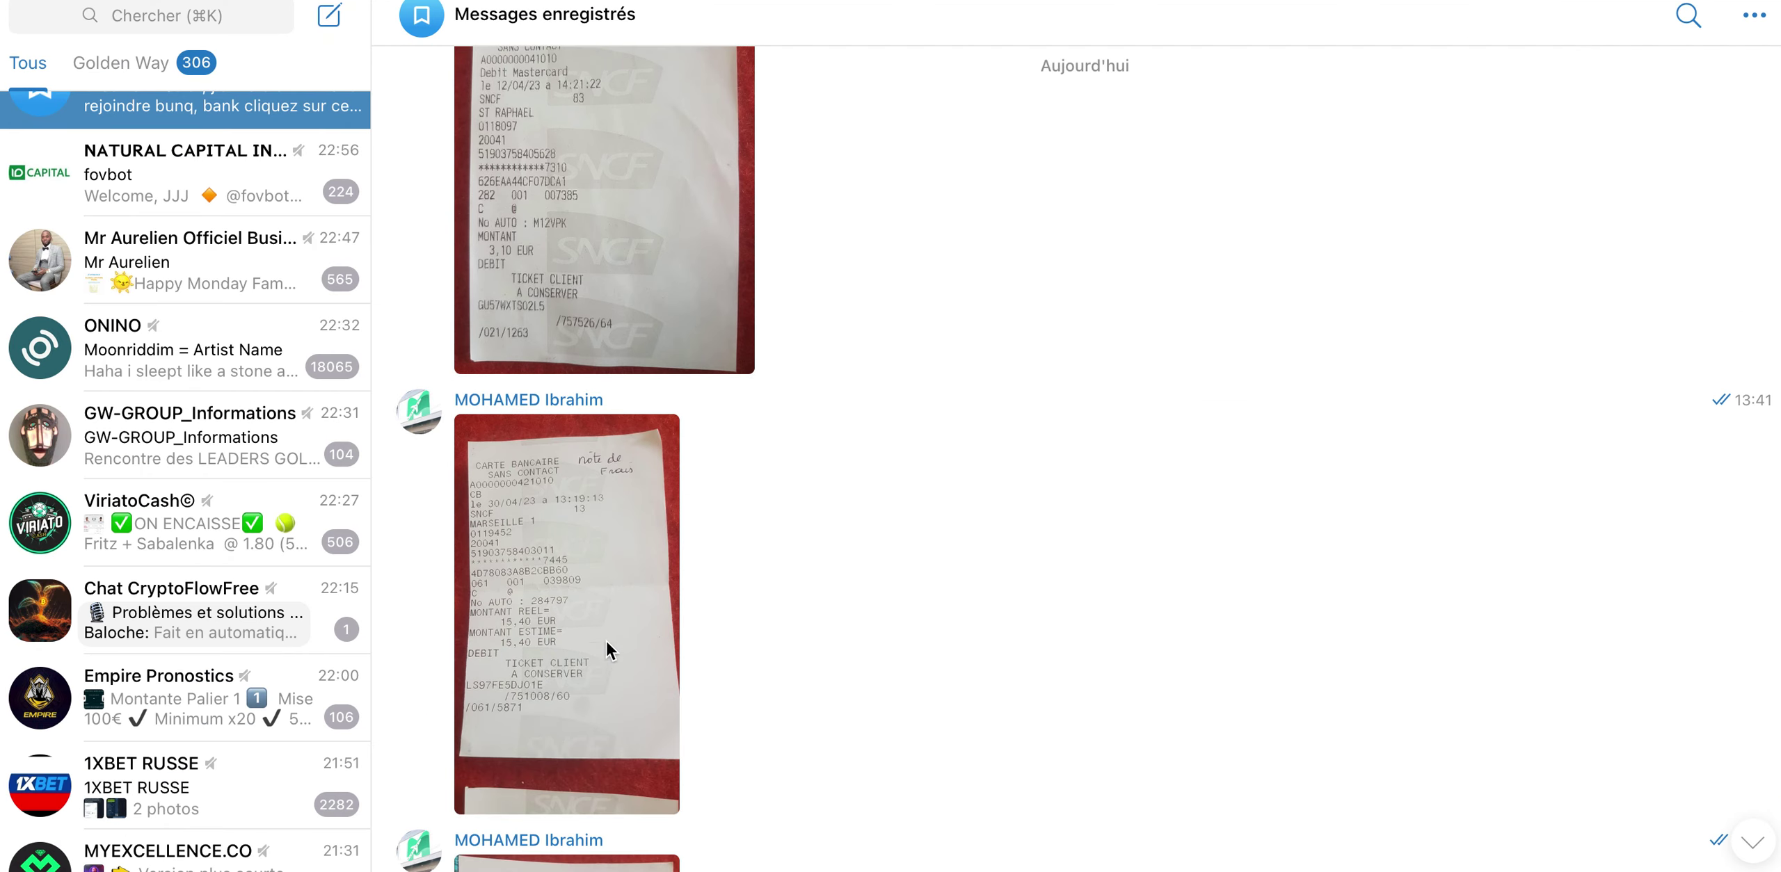
pyautogui.click(584, 595)
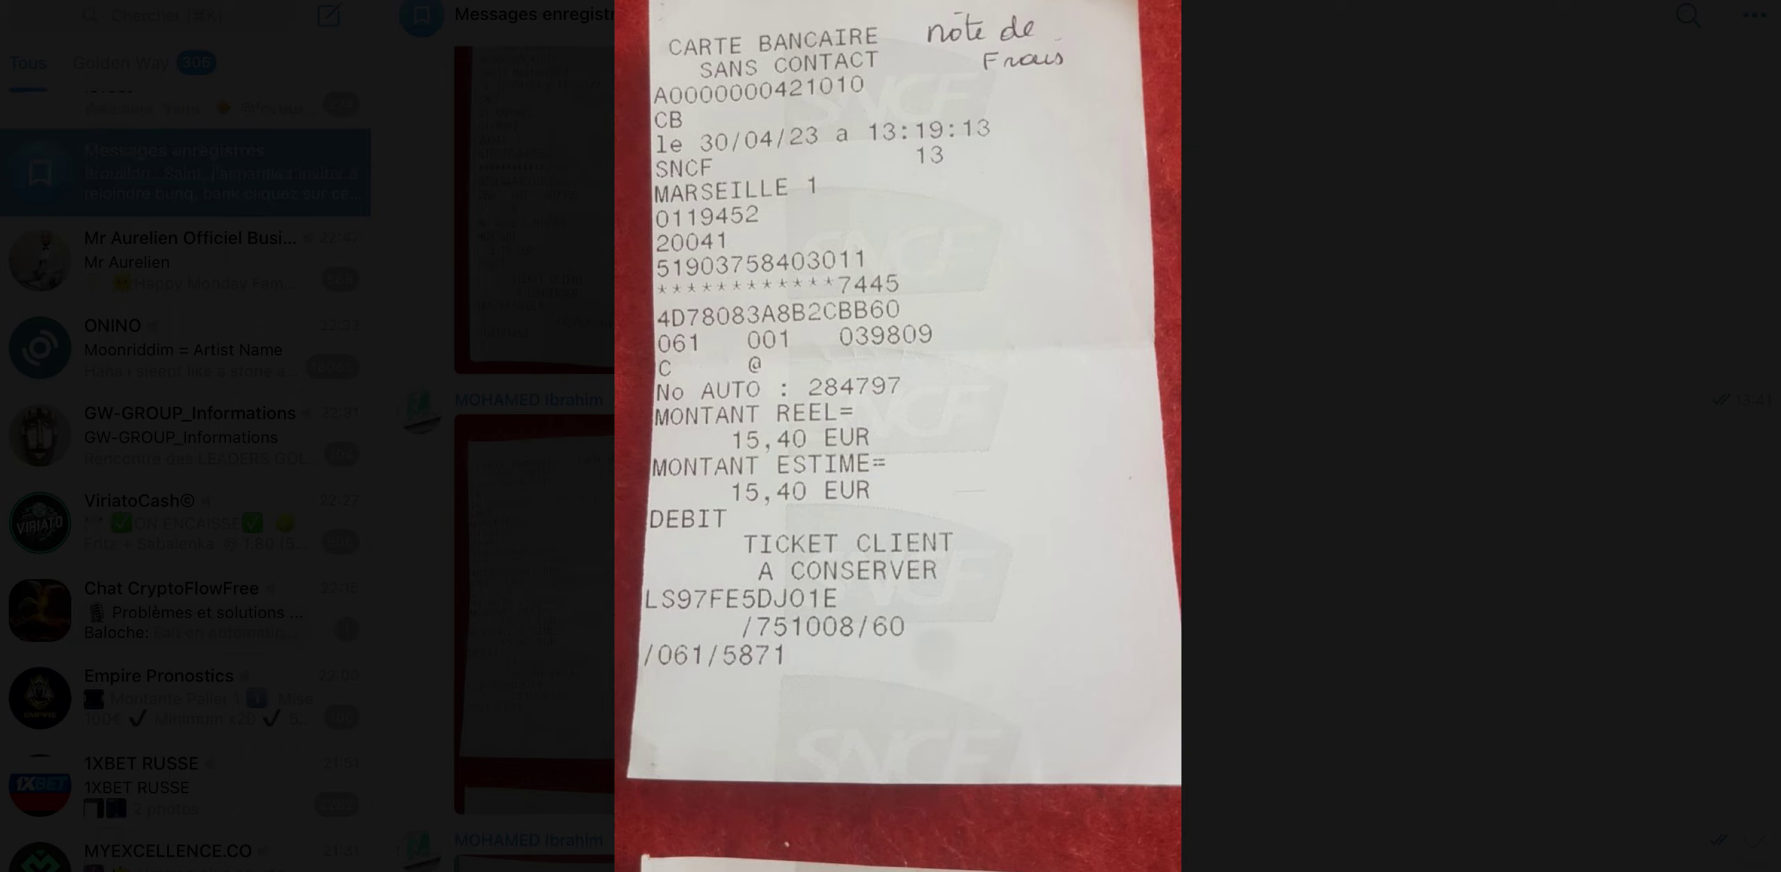
# Take a screenshot cropped to the SNCF receipt photo dated 30/04/23, and close the full-size photo.
pyautogui.press('super+shift+5')
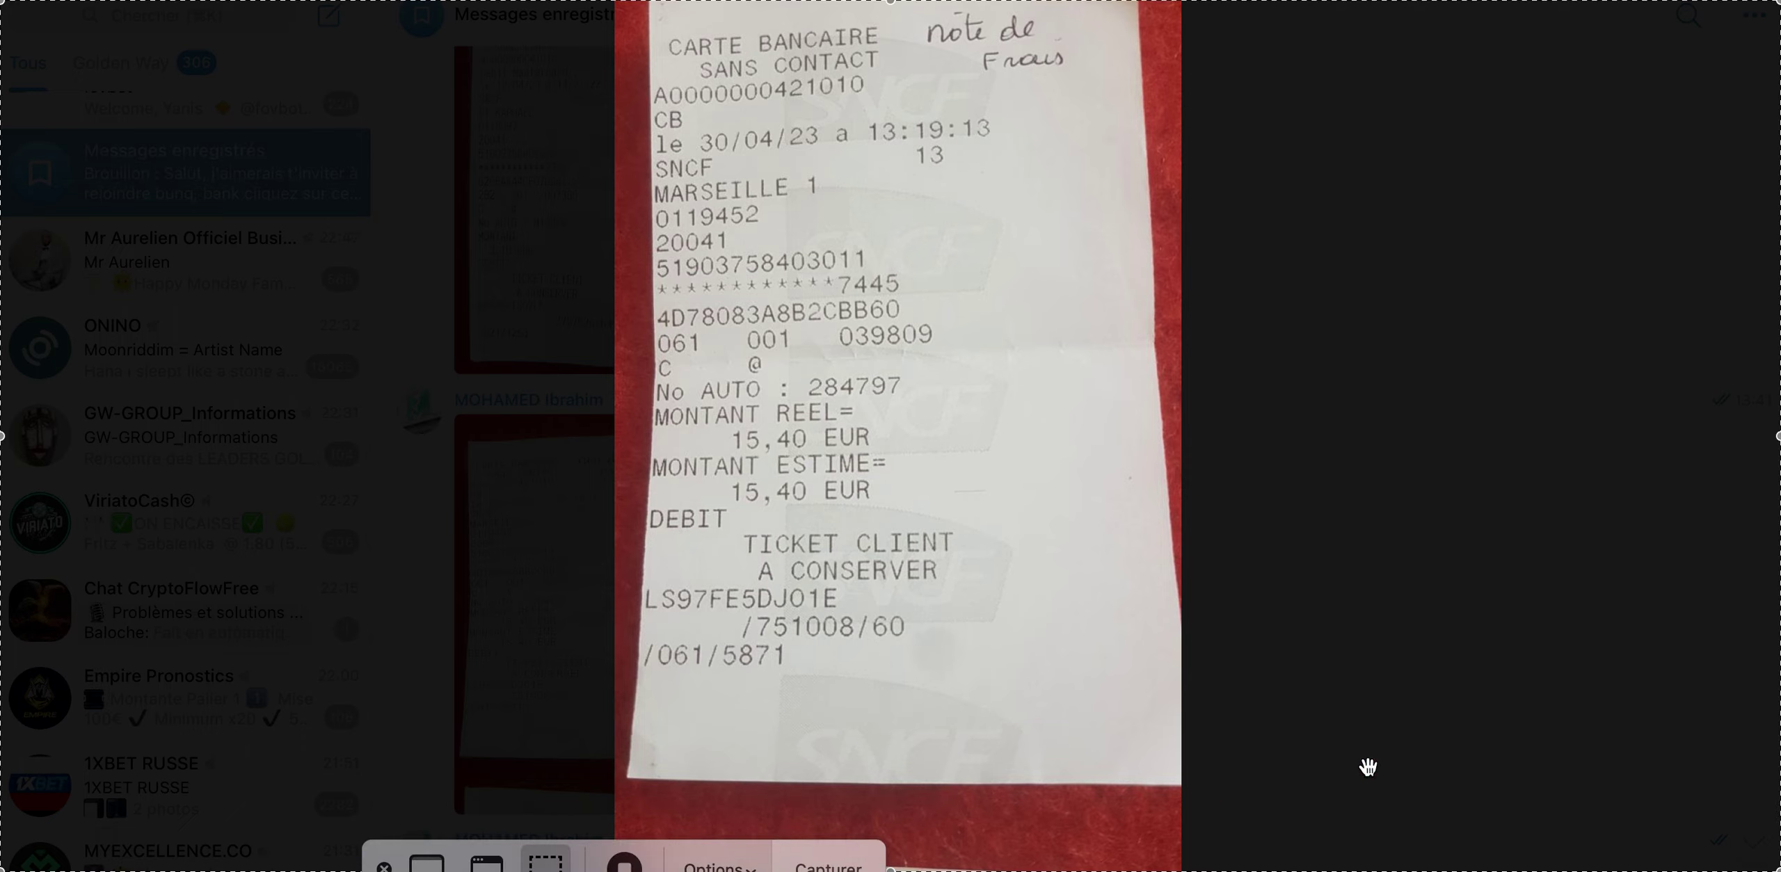
pyautogui.moveTo(1773, 436); pyautogui.dragTo(1113, 502)
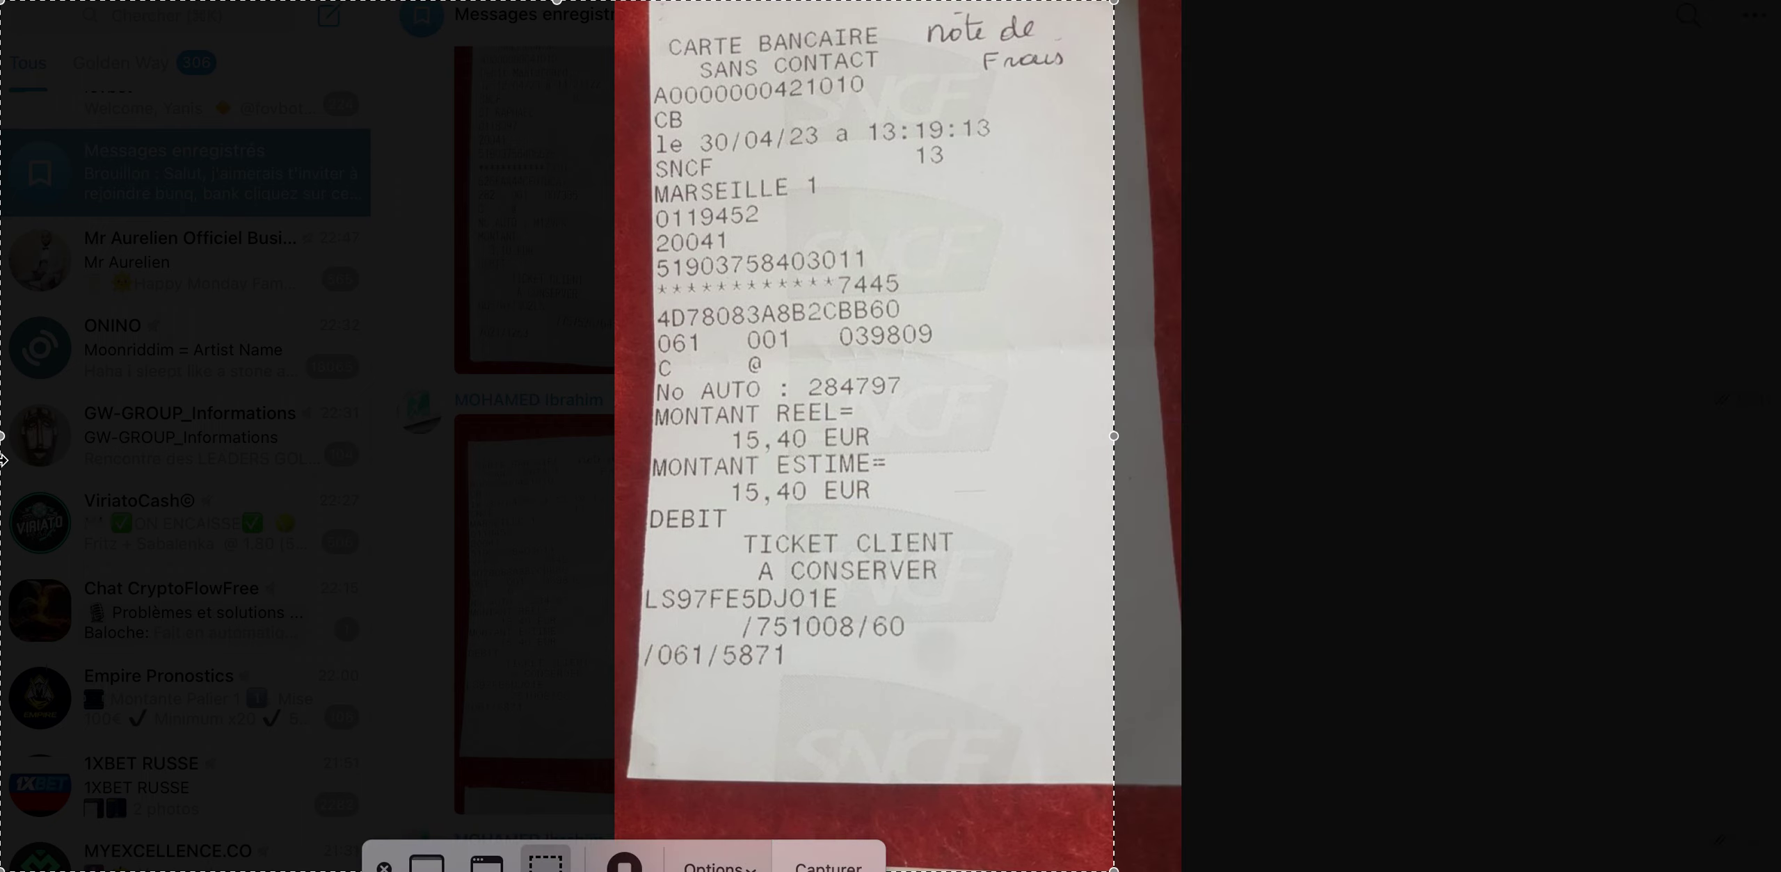
pyautogui.moveTo(3, 438); pyautogui.dragTo(631, 397)
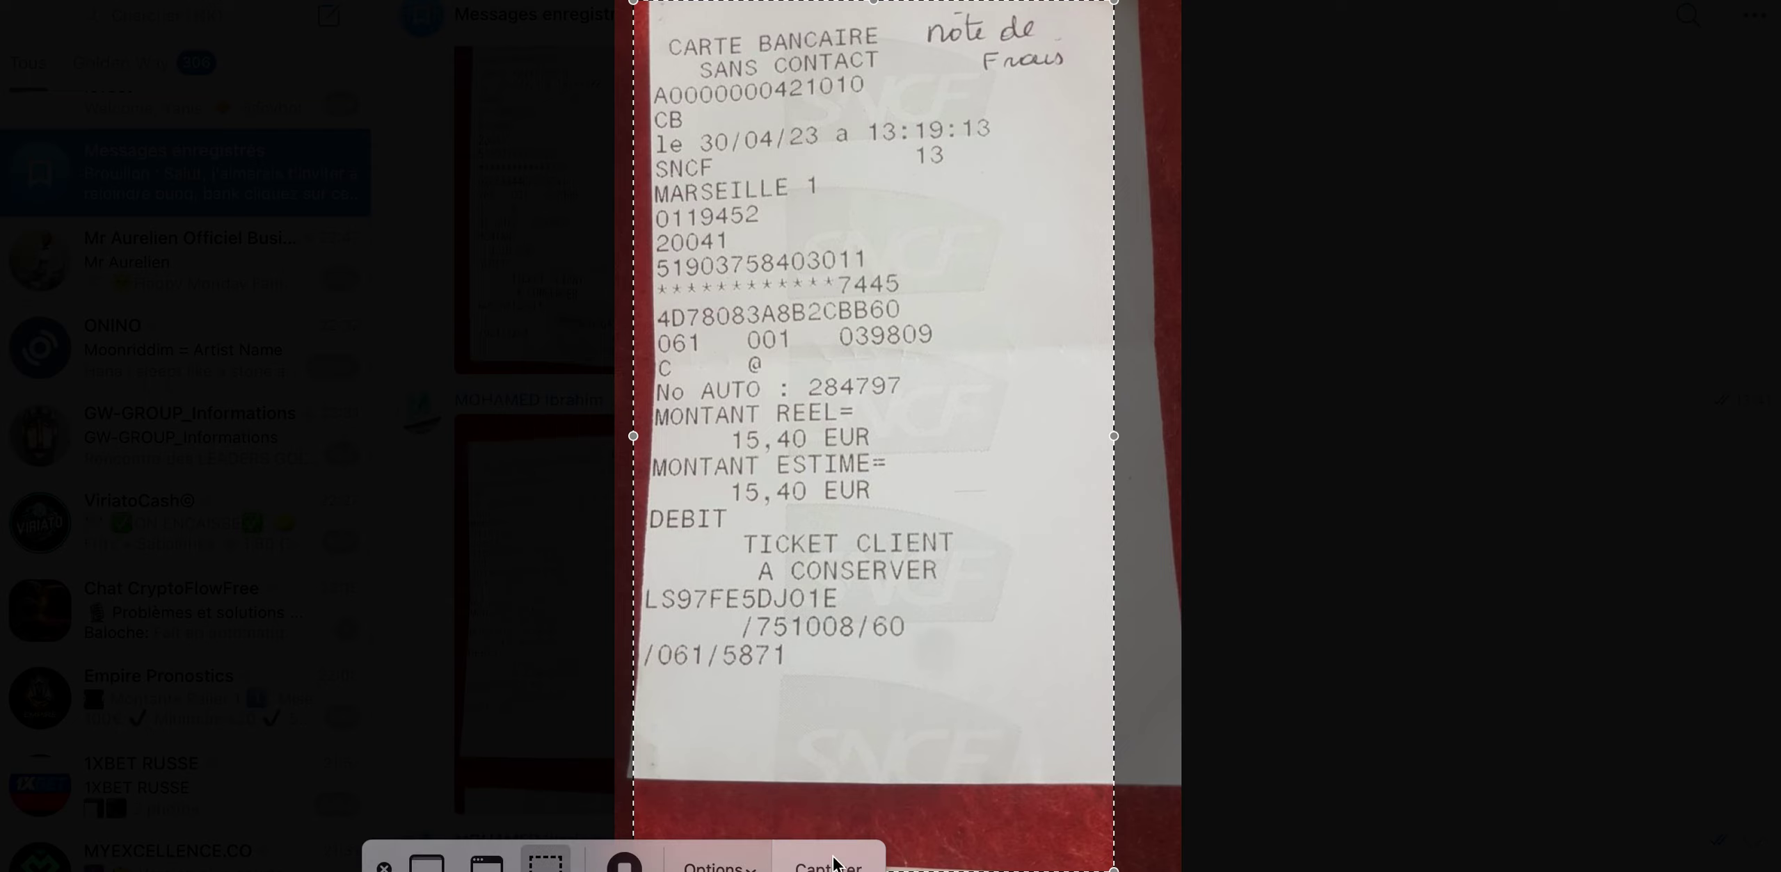
pyautogui.moveTo(915, 868); pyautogui.dragTo(920, 755)
pyautogui.press('Return')
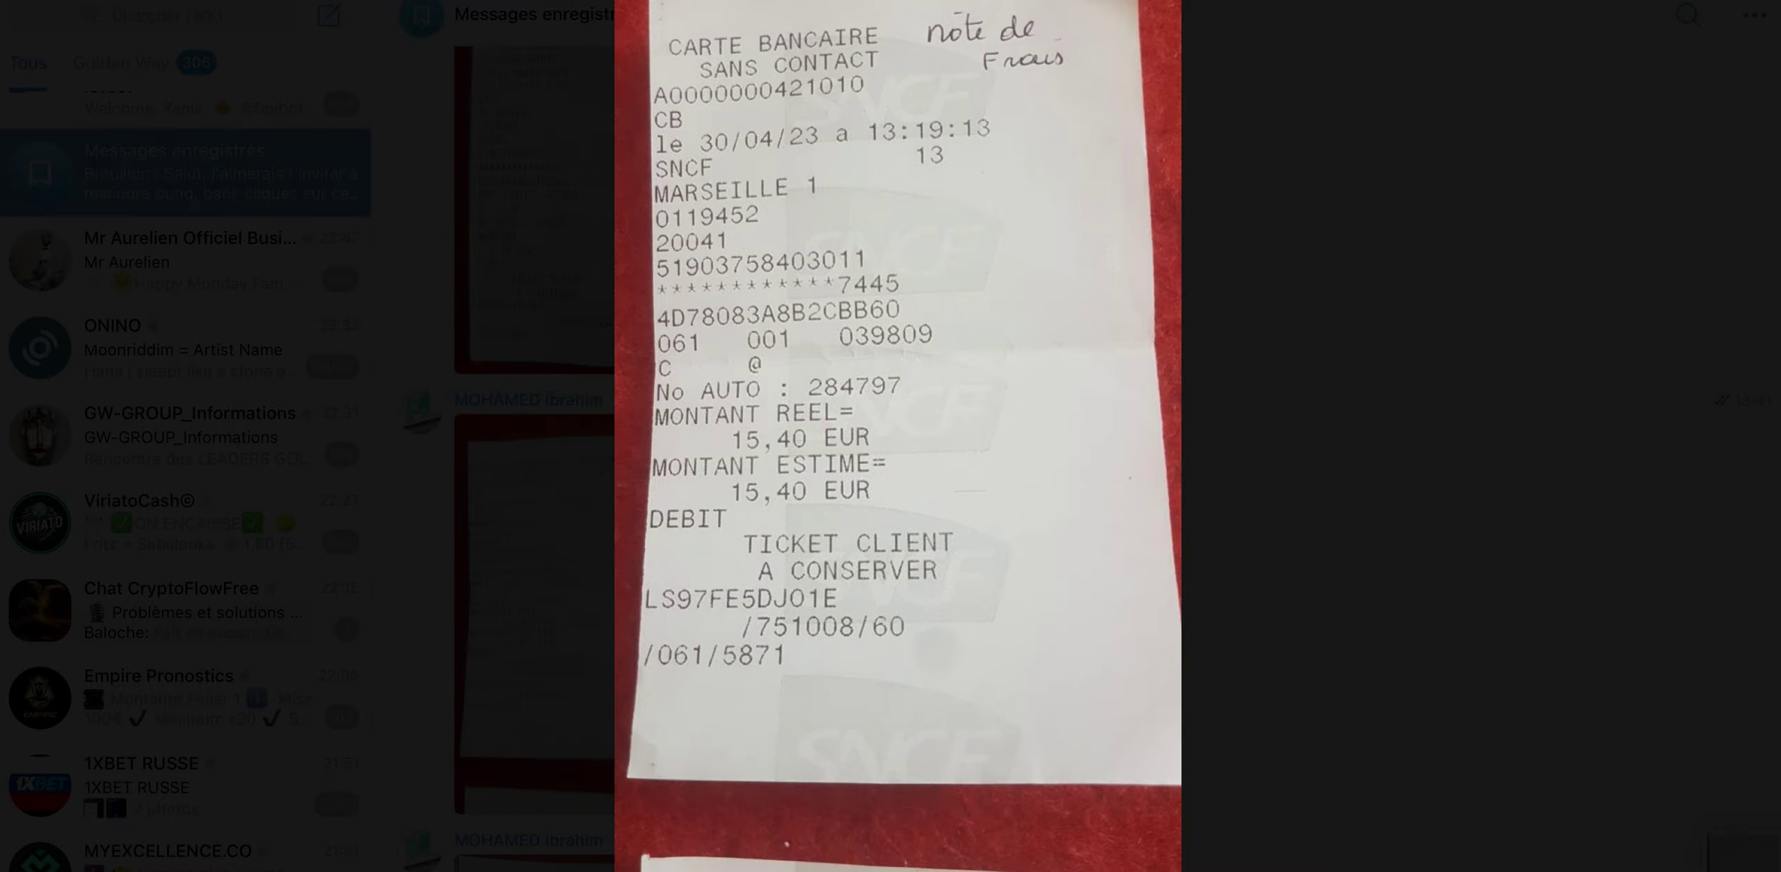
pyautogui.click(1280, 644)
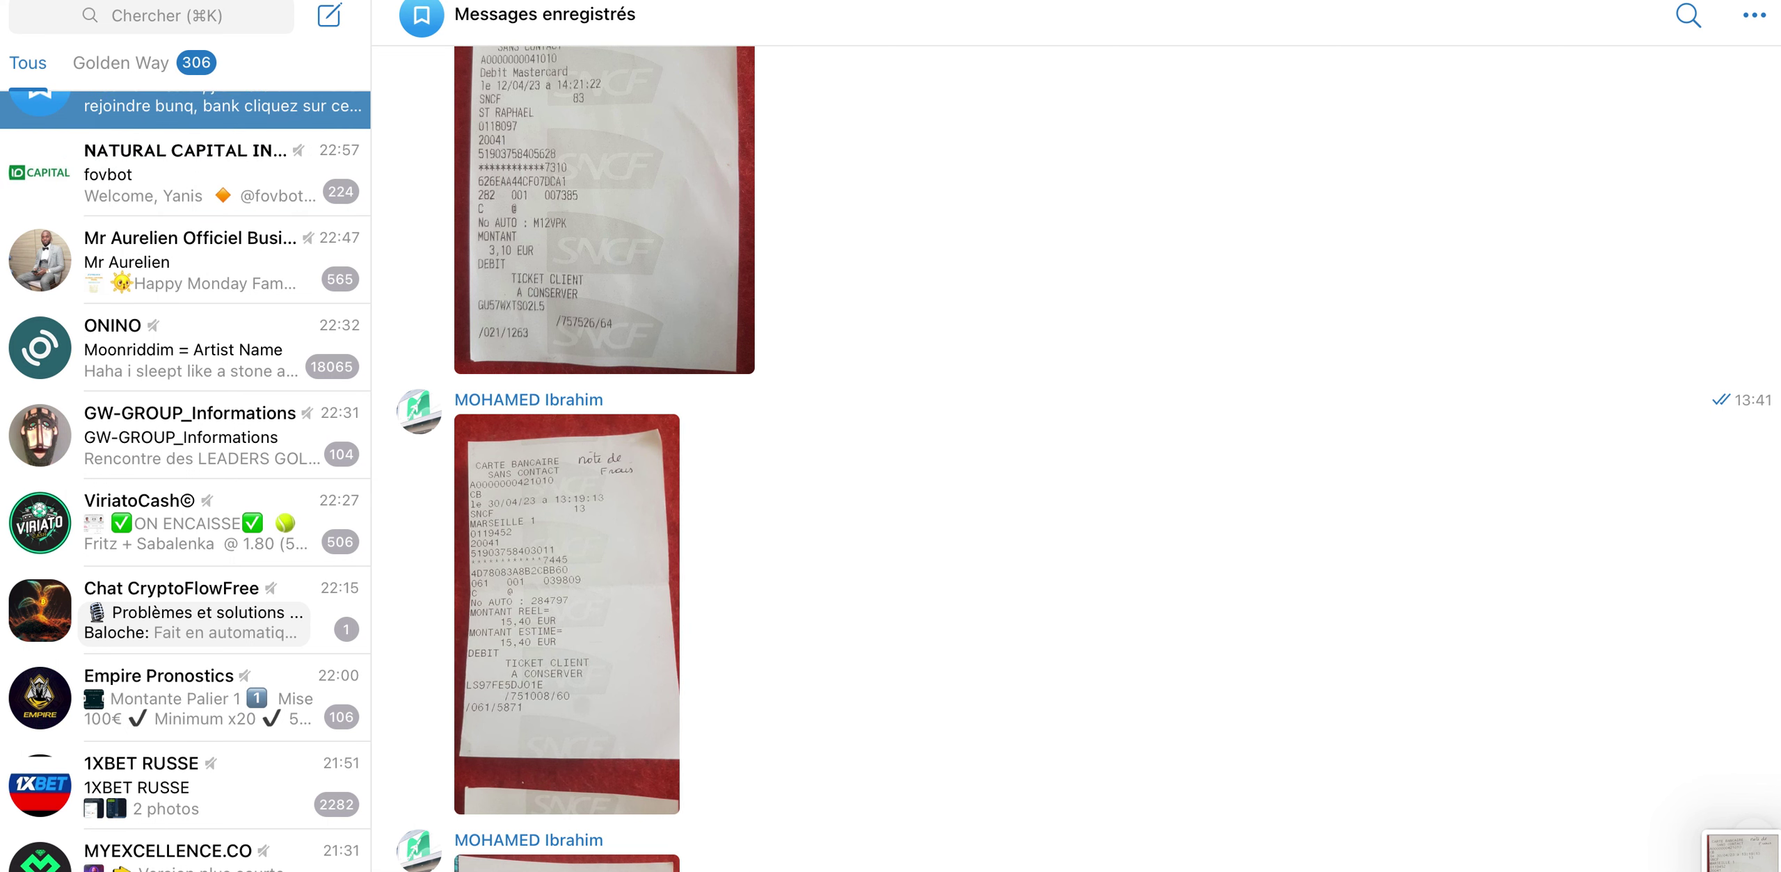
# Switch back to LegalPlace Compta and create an expense report dated 30/04/2023 with the label BILLET DE TRAIN.
pyautogui.press('super+Tab')
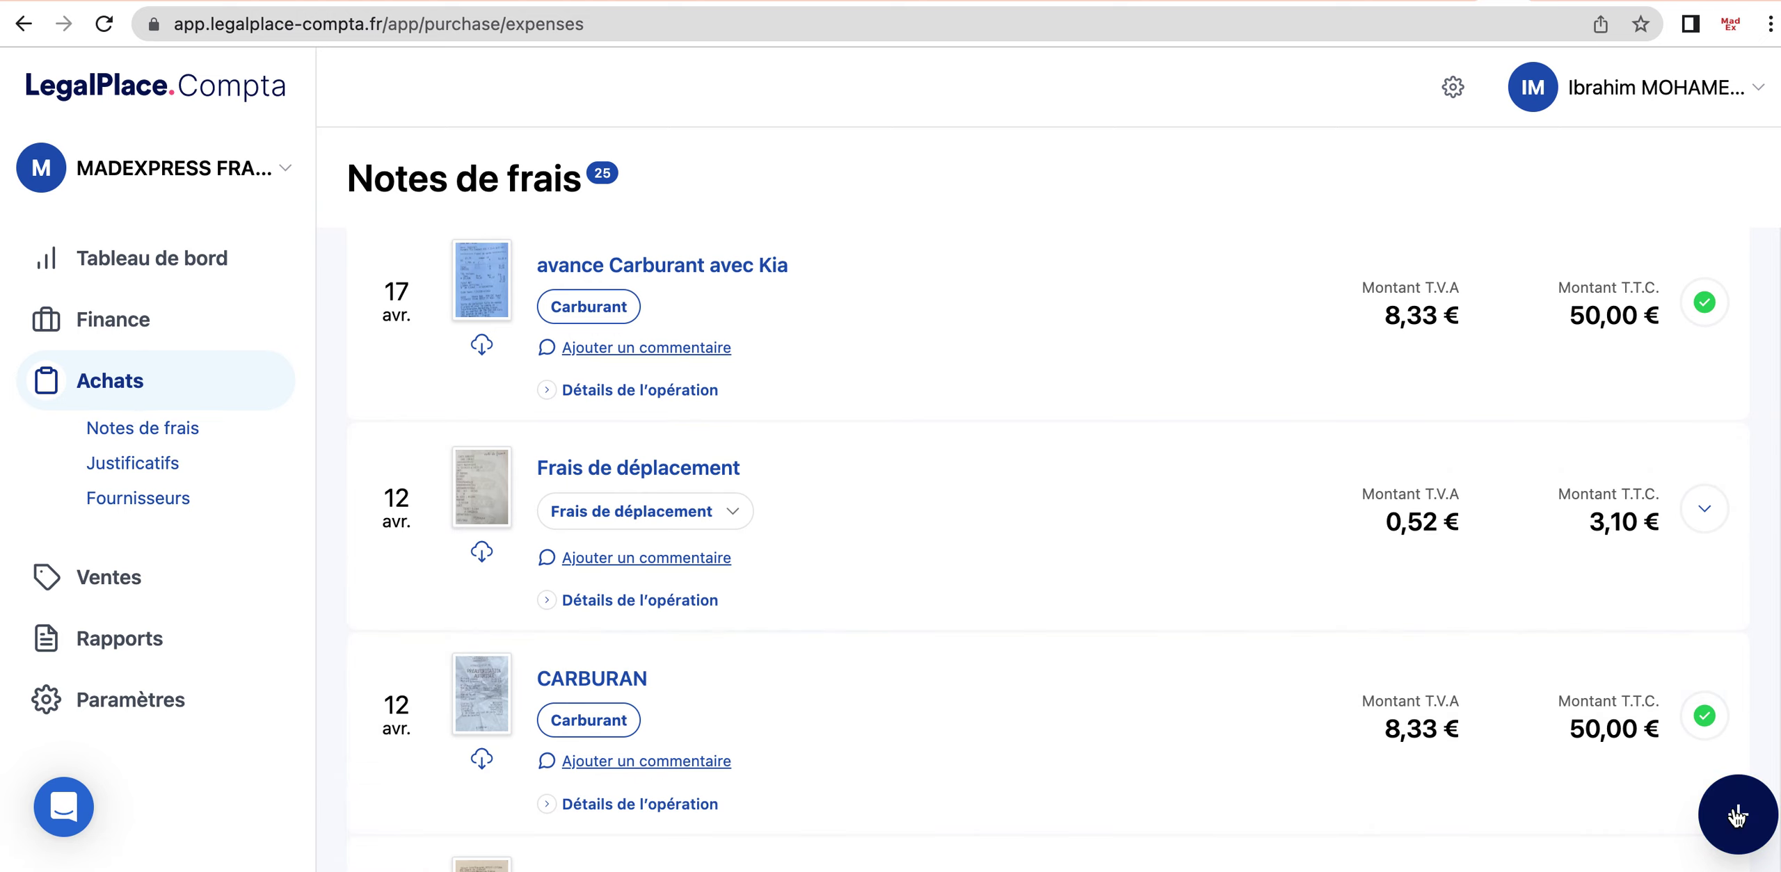
pyautogui.click(1737, 815)
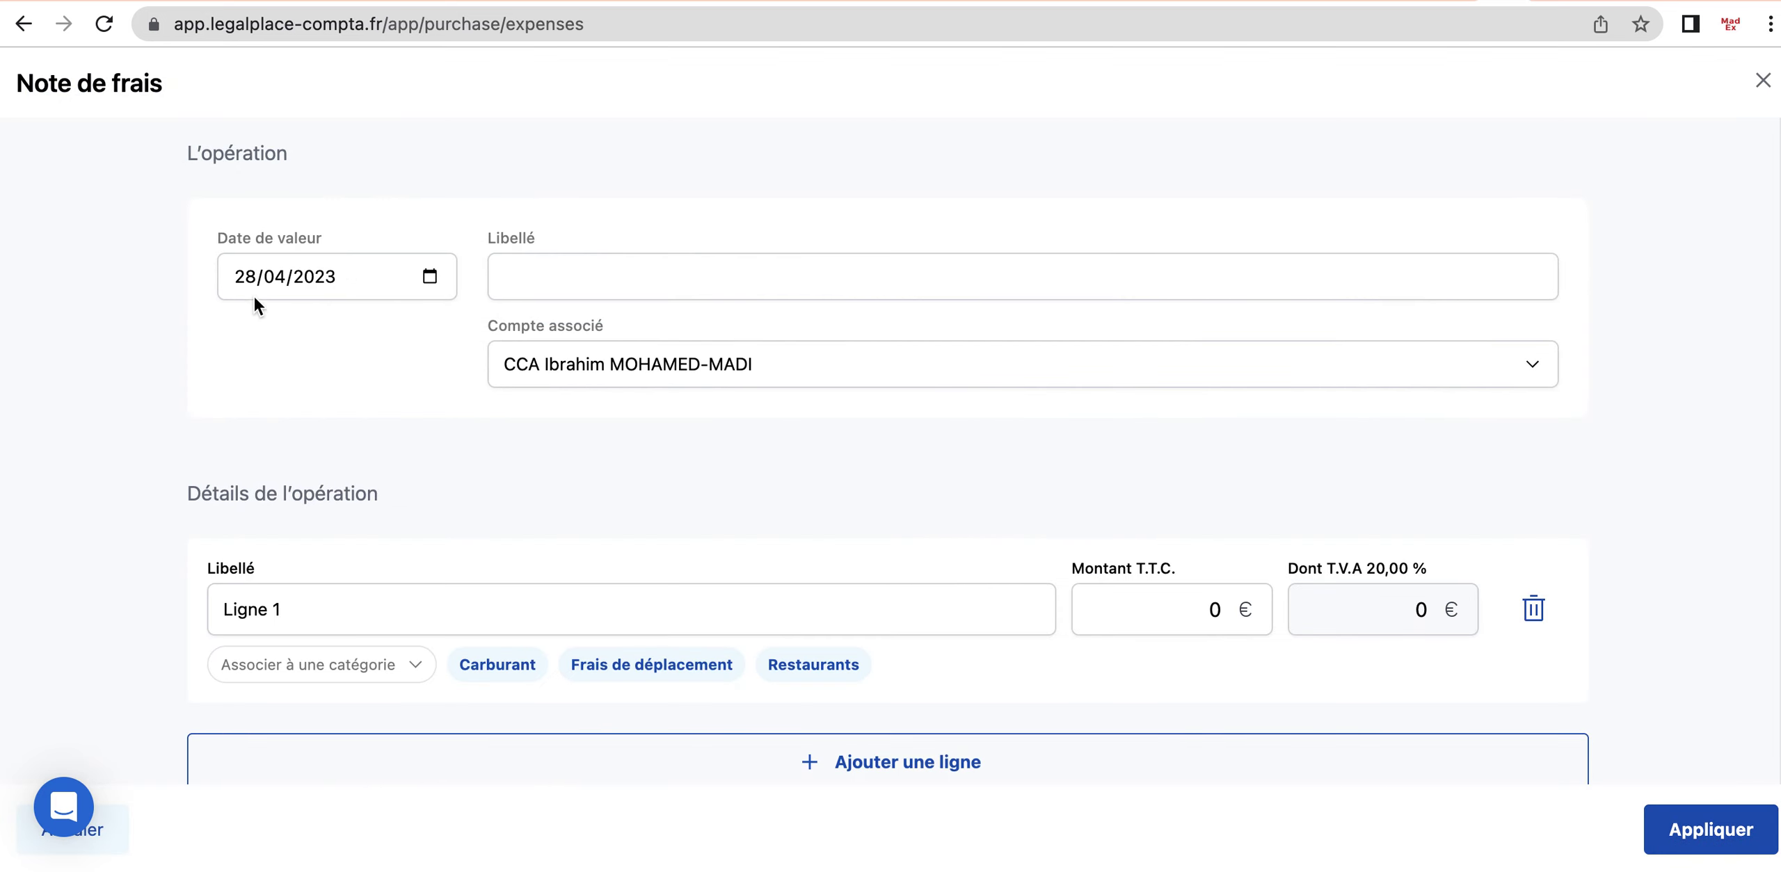
pyautogui.click(431, 277)
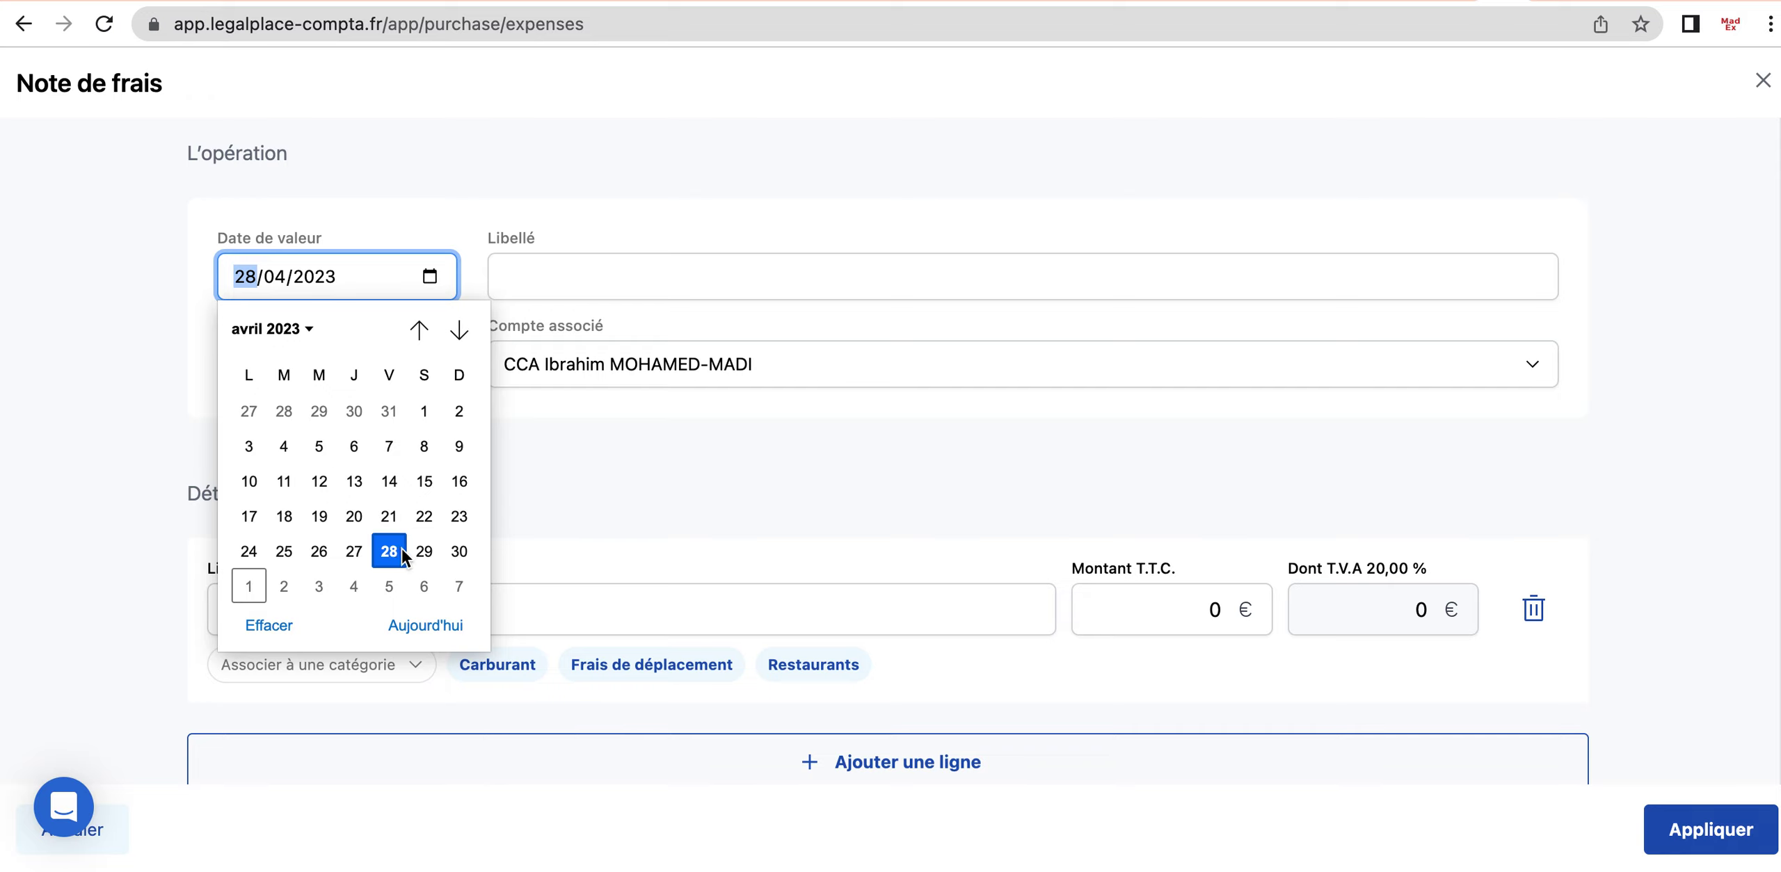
pyautogui.click(459, 551)
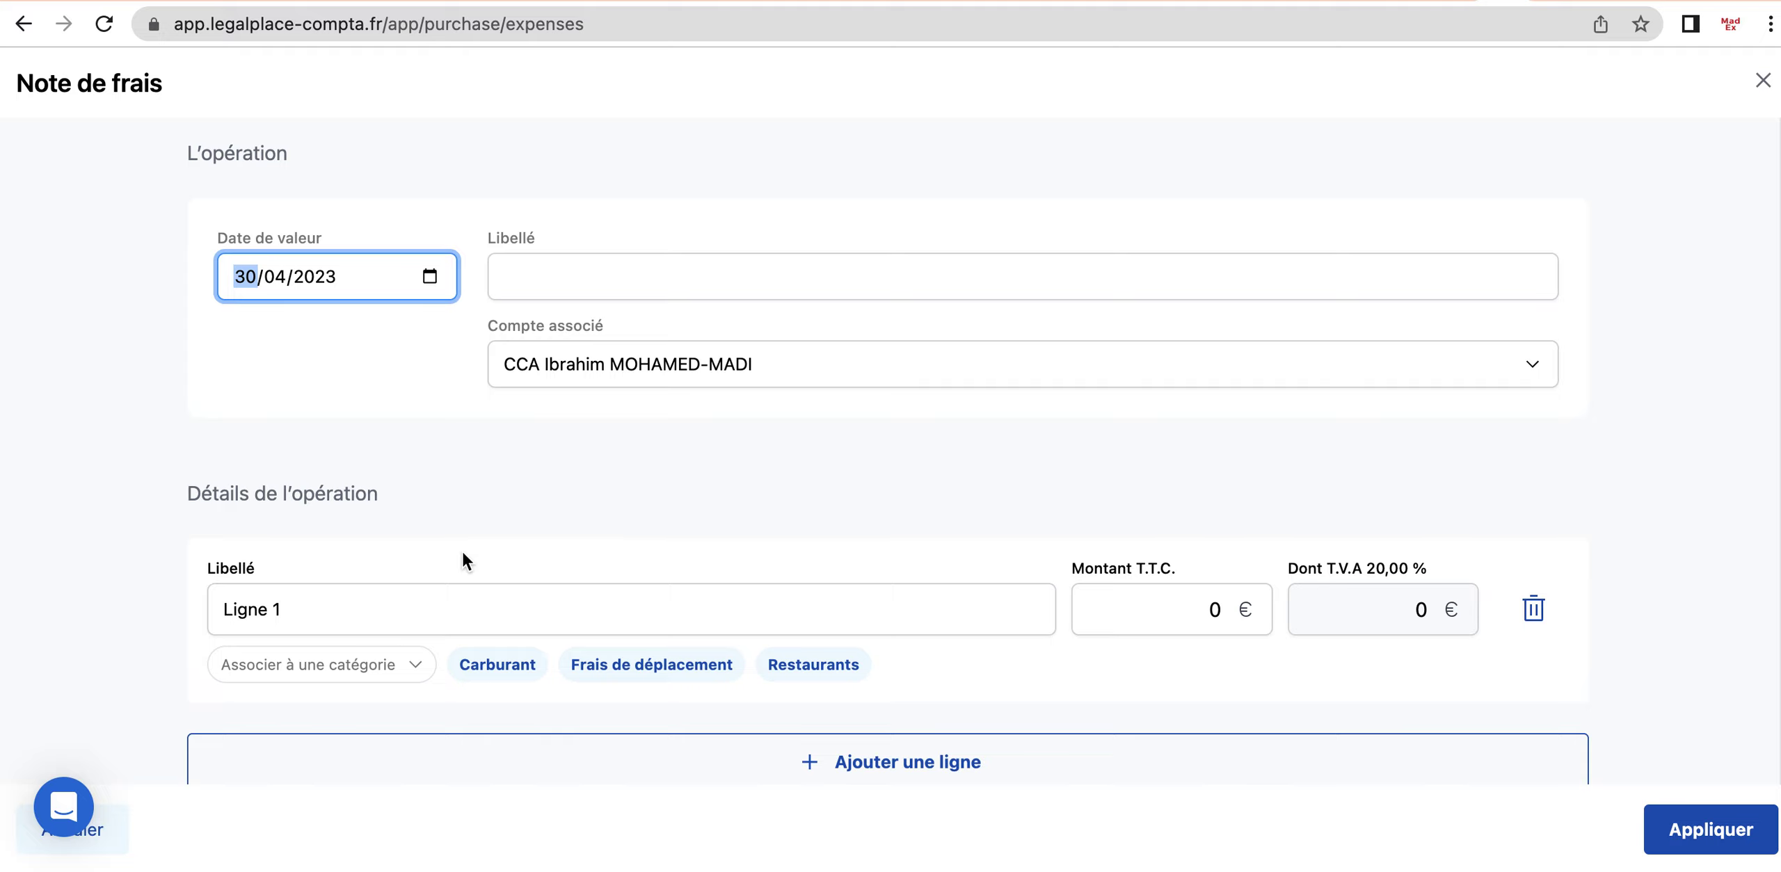
pyautogui.click(543, 271)
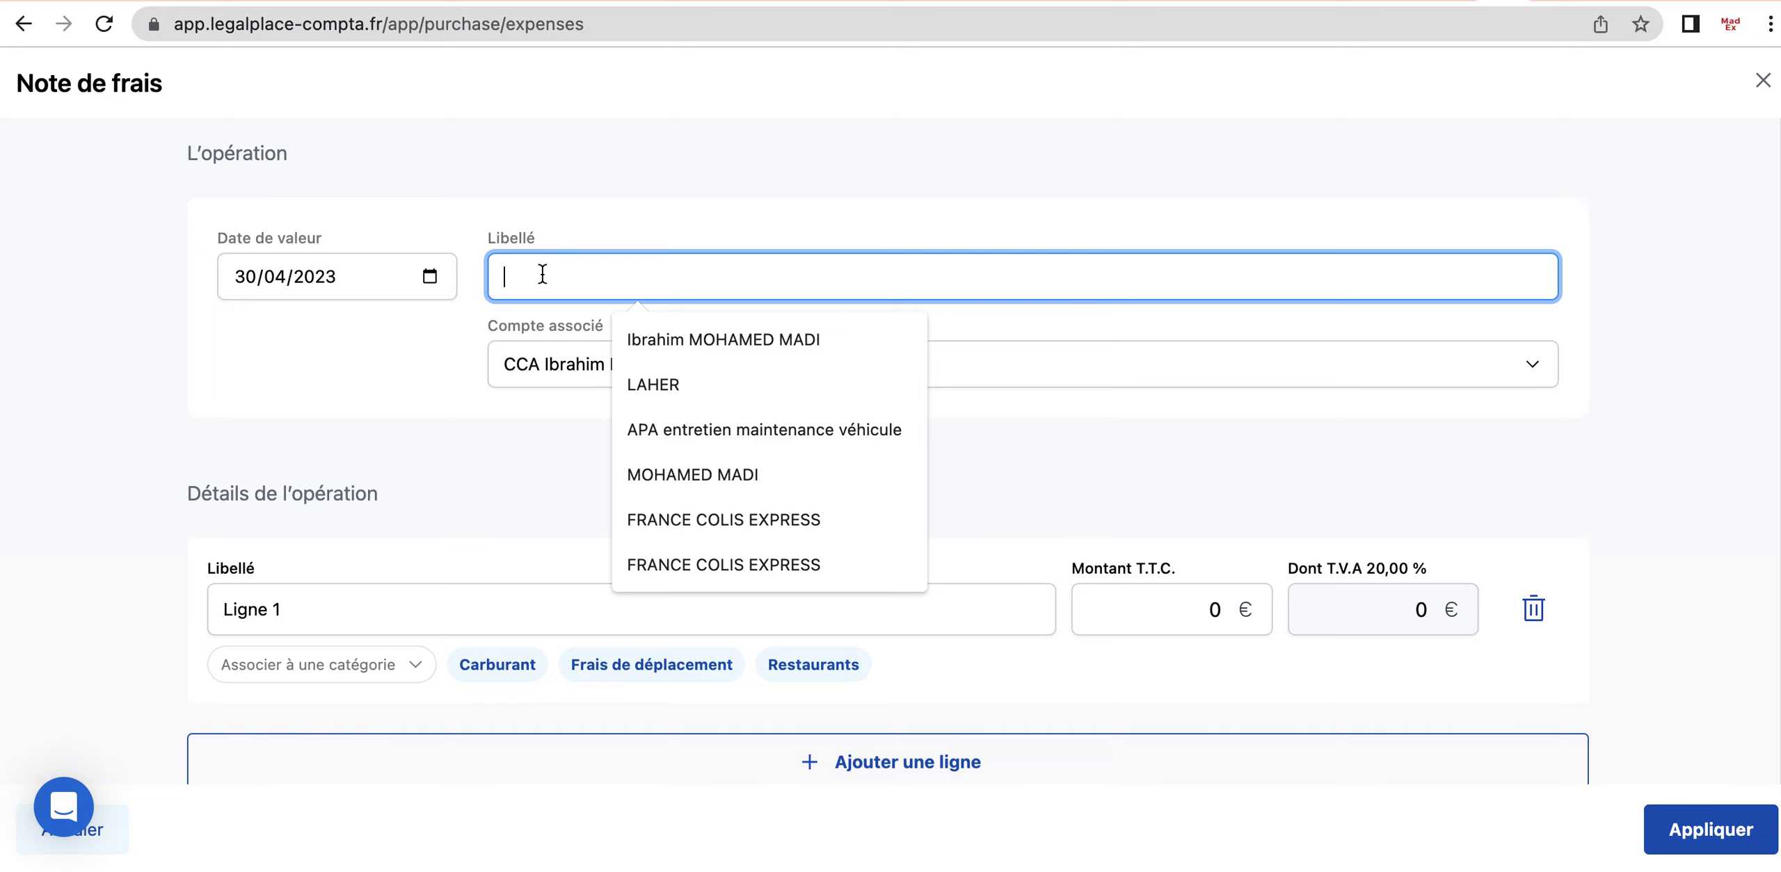
pyautogui.write('BILL')
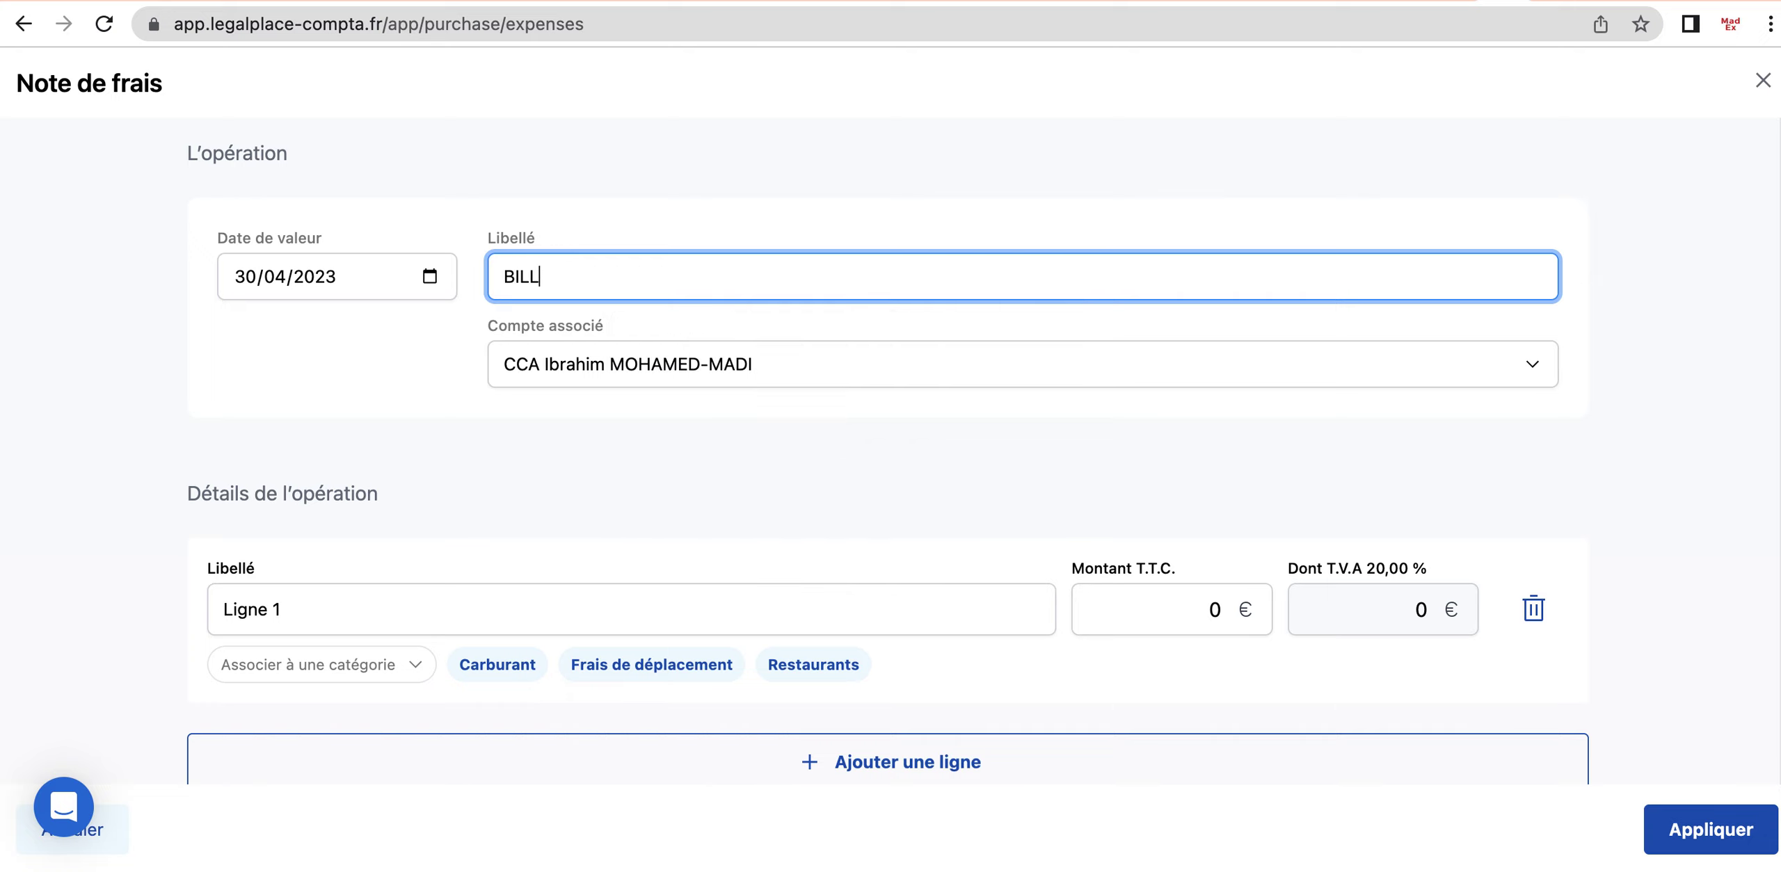
pyautogui.write('ET DE TRAIN')
pyautogui.click(448, 393)
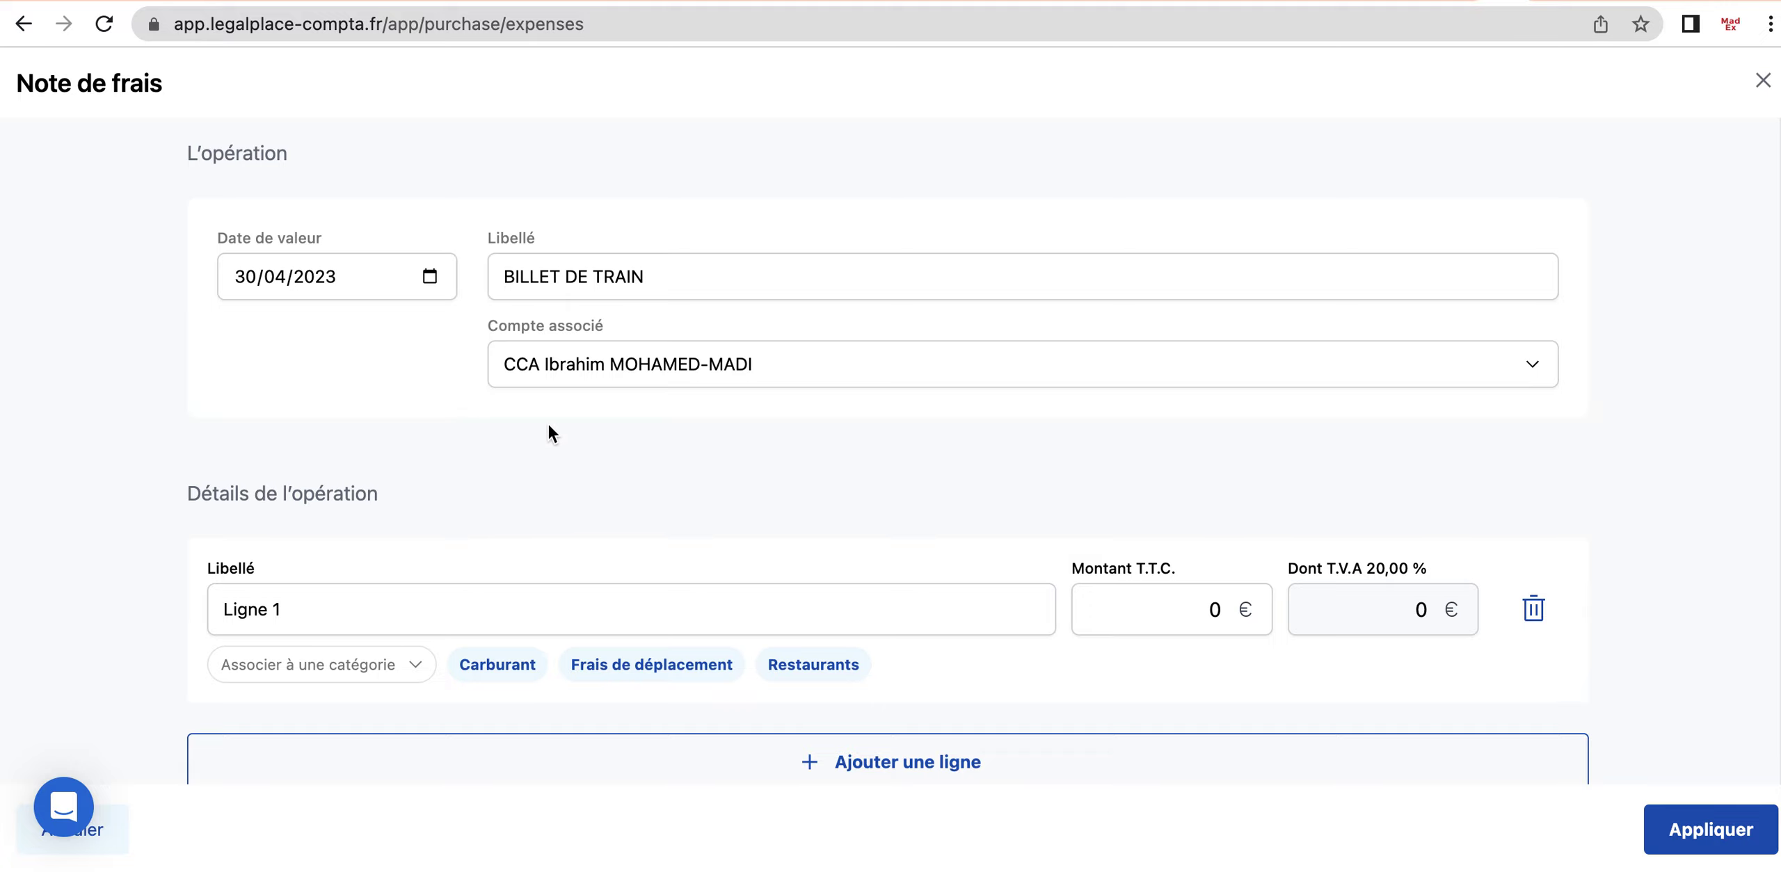
# Rename the expense's detail line BILLET DE TRAIN and assign it to the category Frais de déplacement.
pyautogui.click(293, 612)
pyautogui.press('BackSpace')
pyautogui.press('BackSpace')
pyautogui.press('BackSpace')
pyautogui.press('BackSpace')
pyautogui.press('BackSpace')
pyautogui.press('BackSpace')
pyautogui.press('BackSpace')
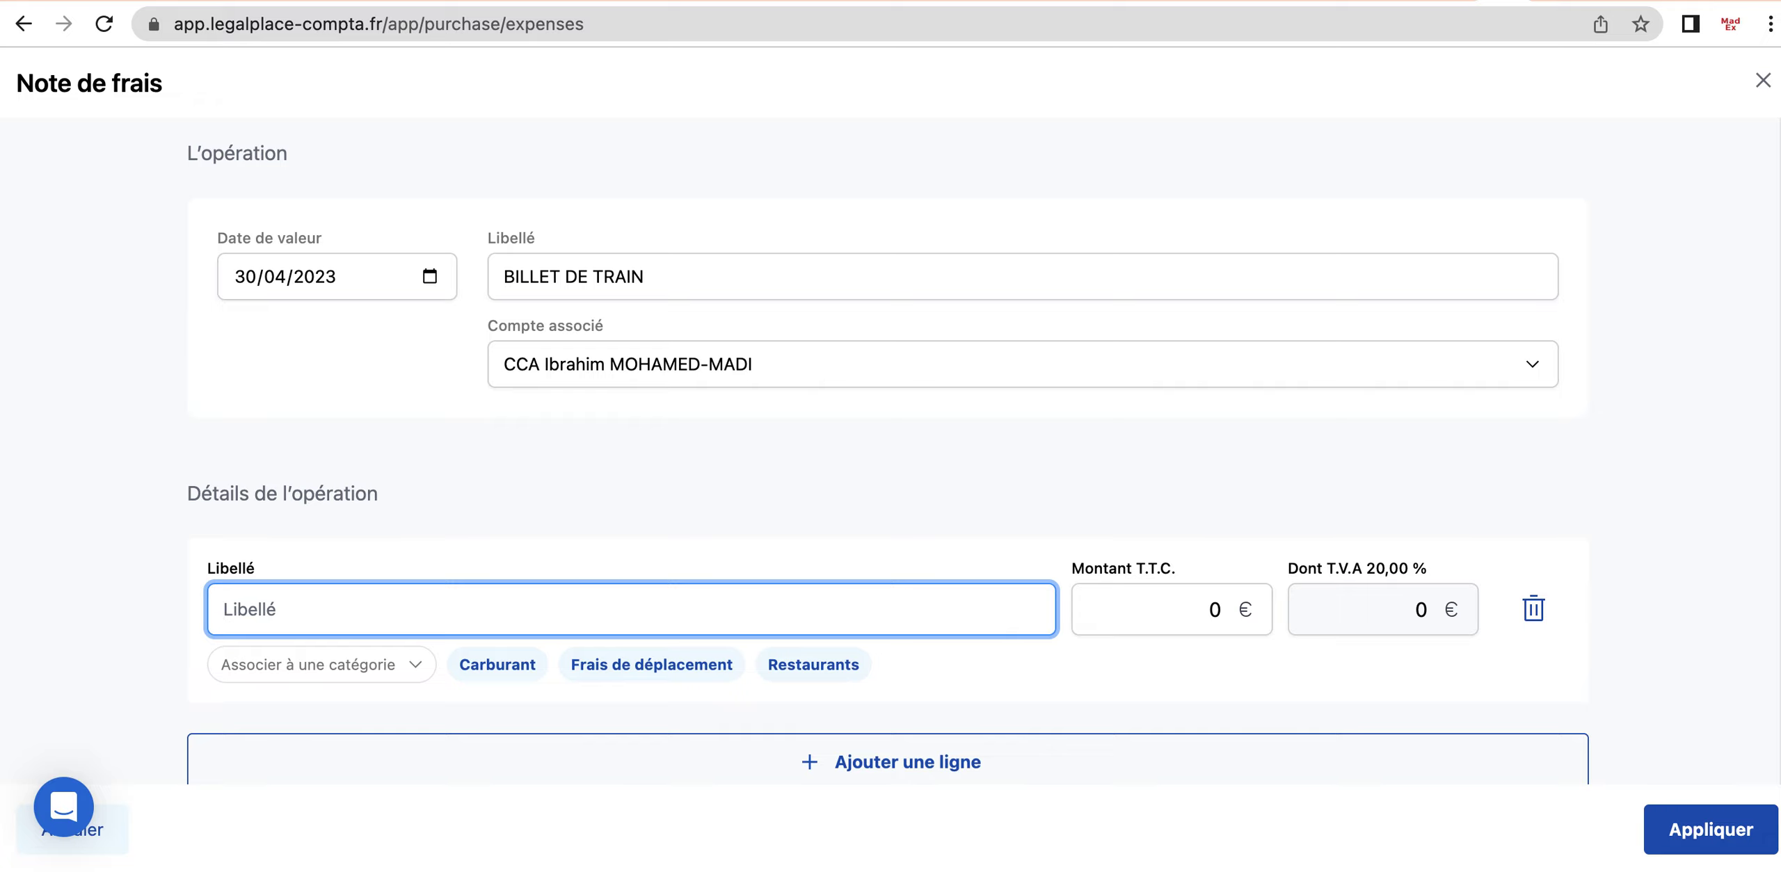
pyautogui.write('BILLET DE TRAIN')
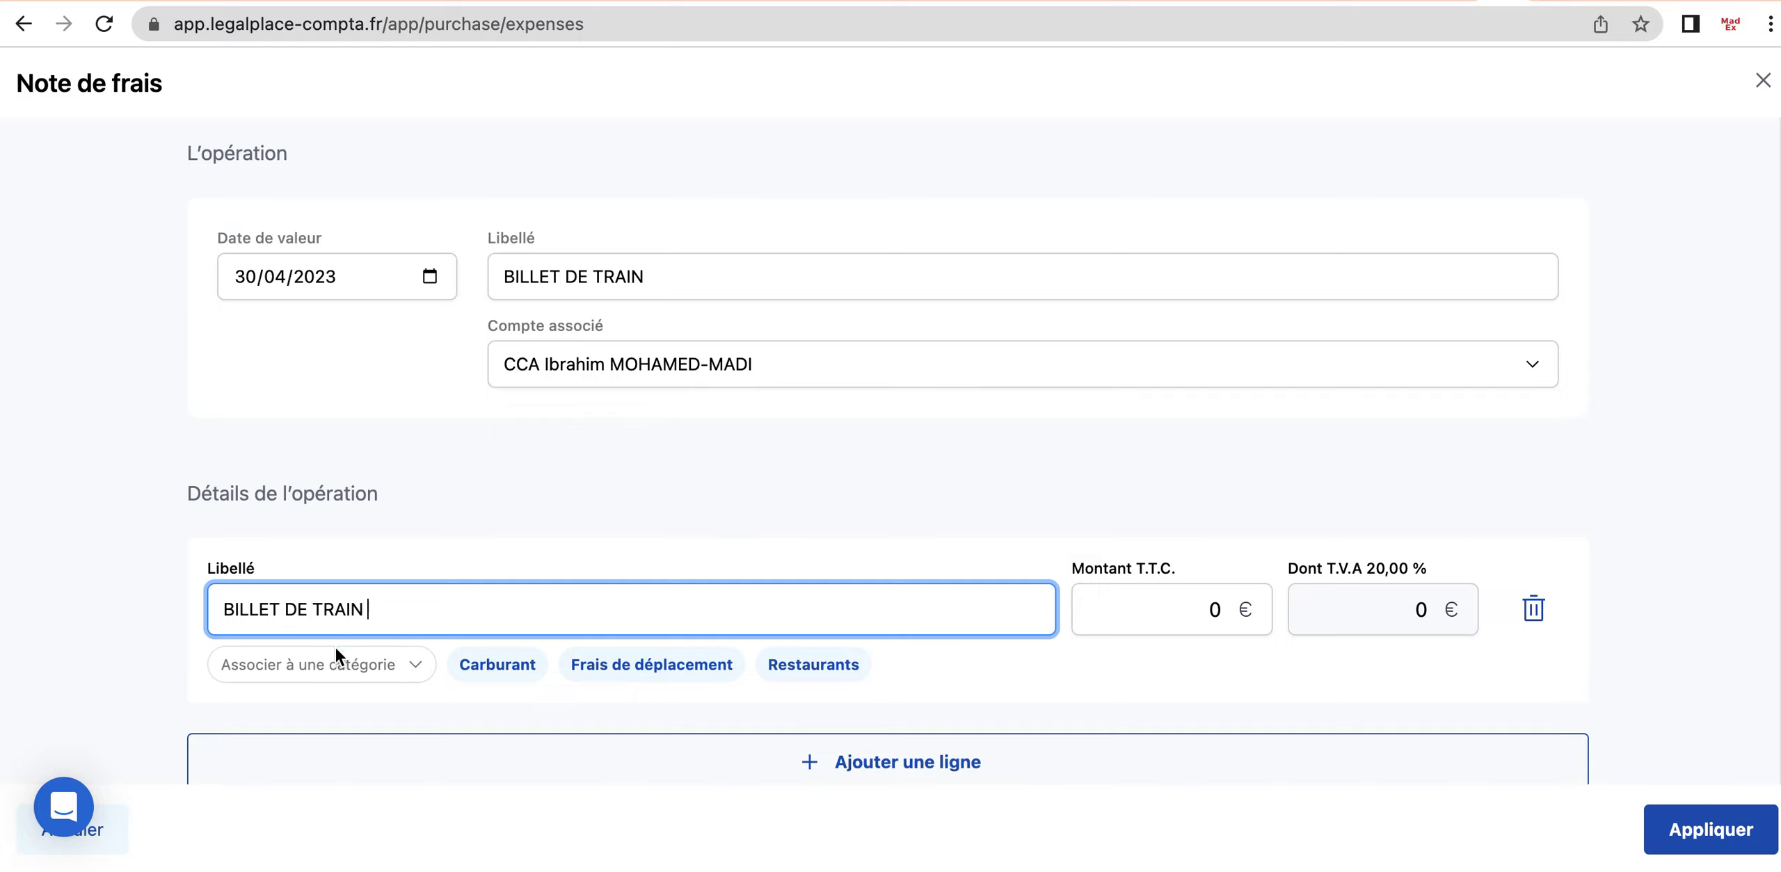
pyautogui.click(656, 676)
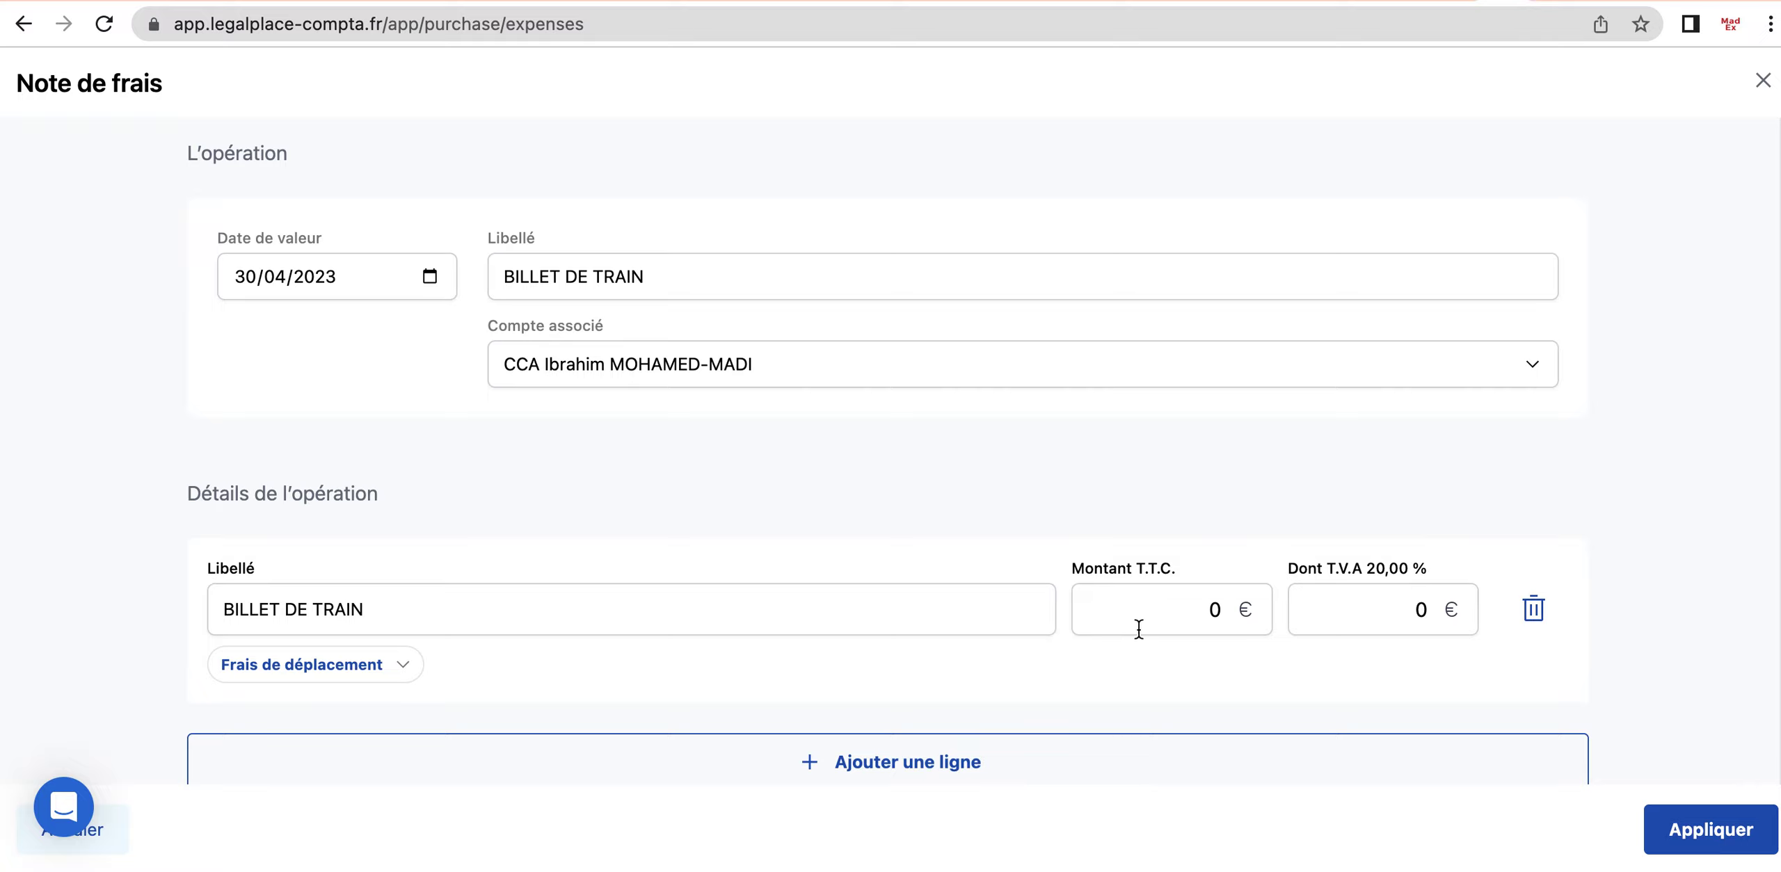
# Switch to Telegram and check the amount on the SNCF receipt dated 30/04/23 at full size.
pyautogui.click(1219, 607)
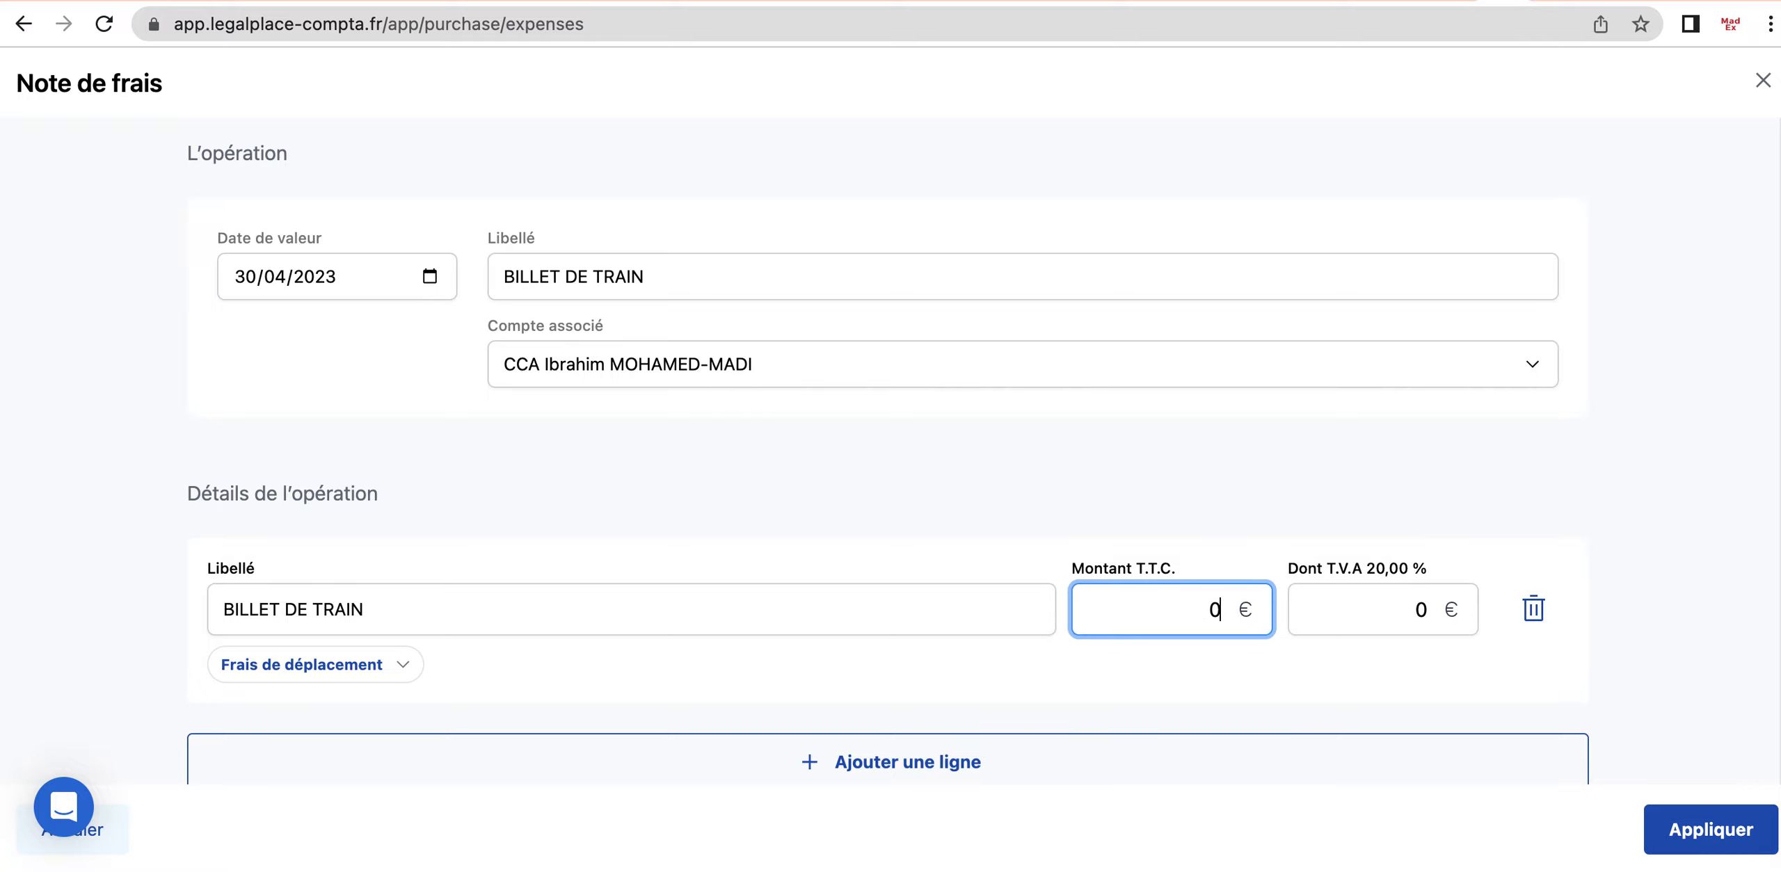
pyautogui.press('super+Tab')
pyautogui.scroll(4, 587, 582)
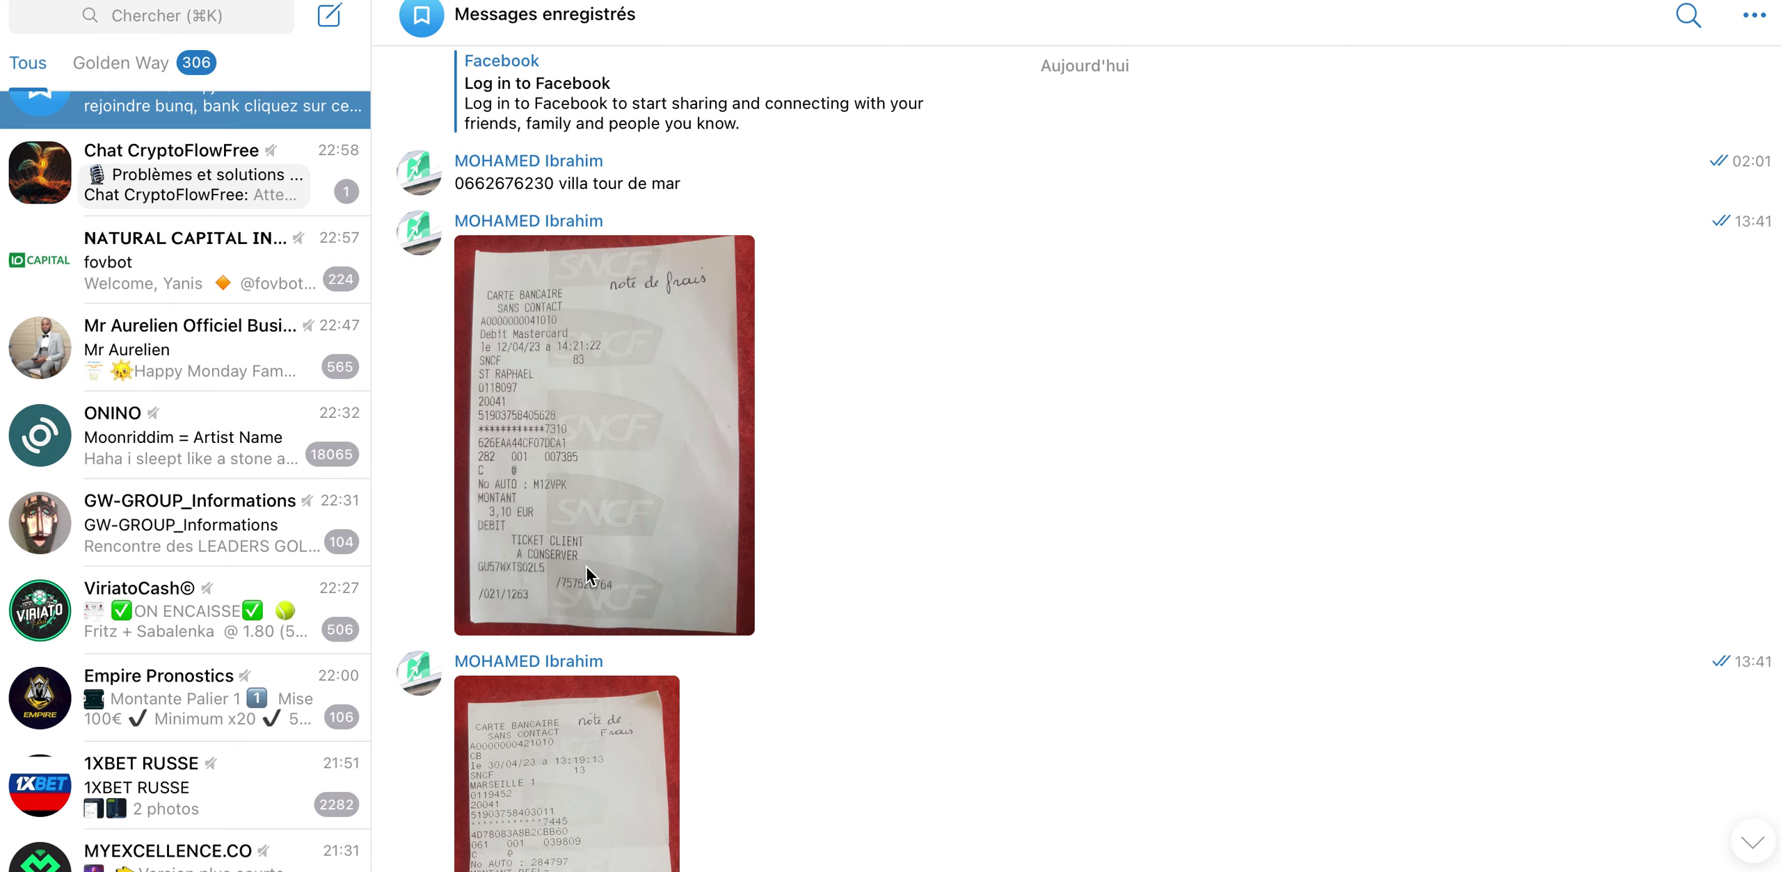
pyautogui.scroll(-2, 604, 654)
pyautogui.click(604, 657)
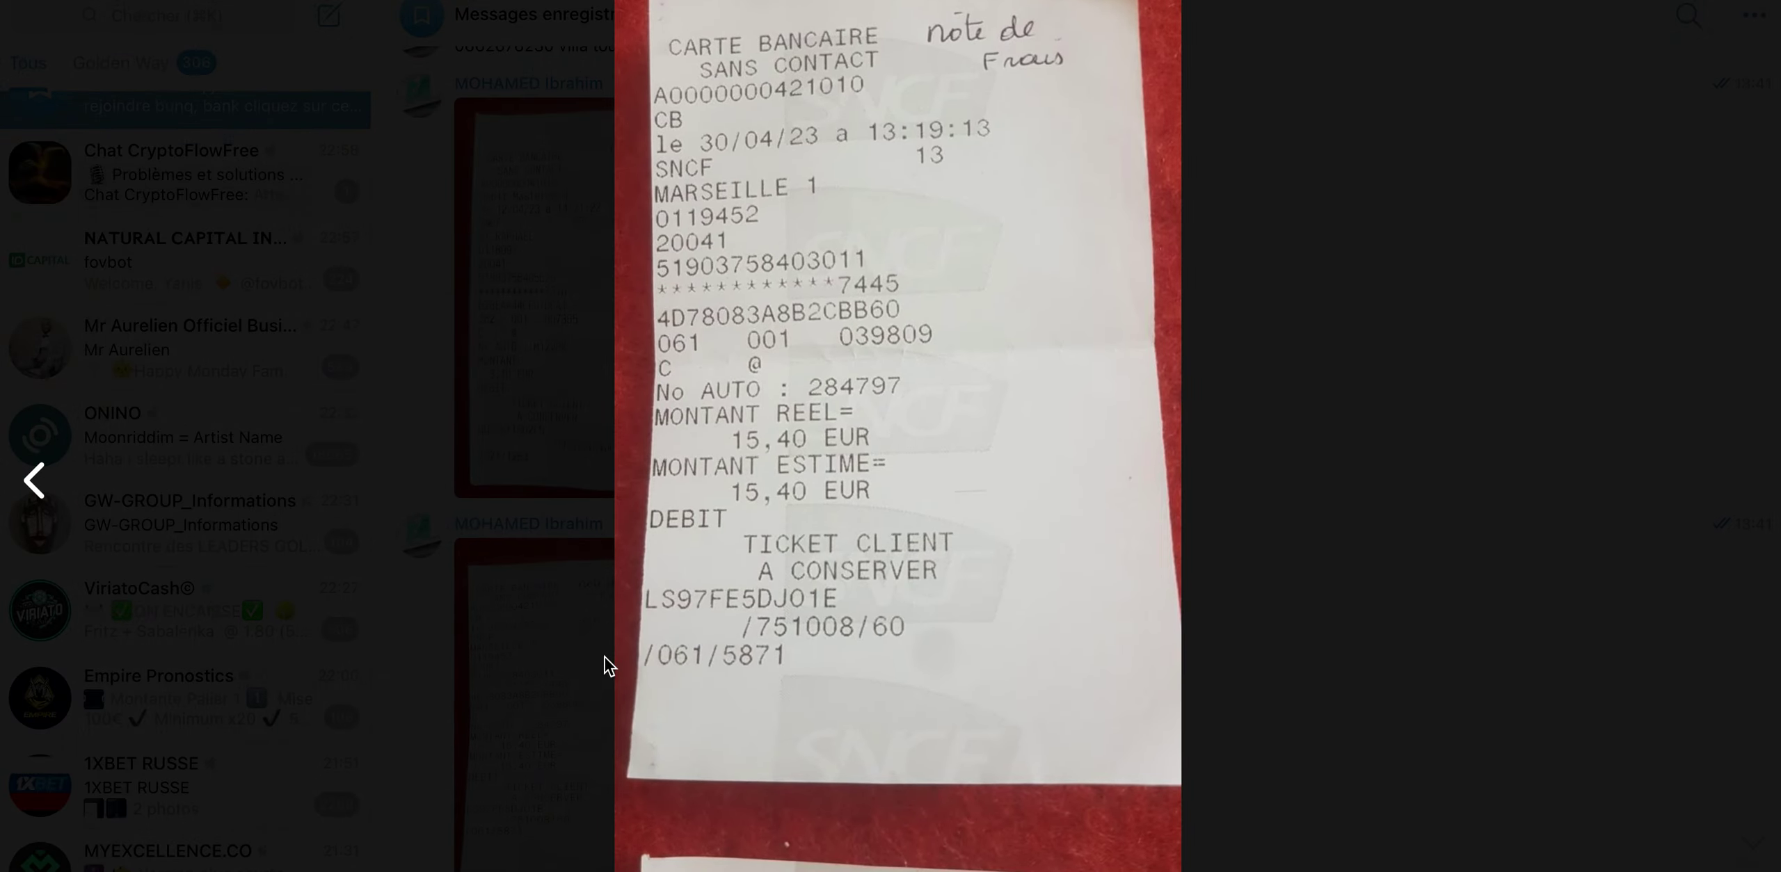
pyautogui.click(1304, 557)
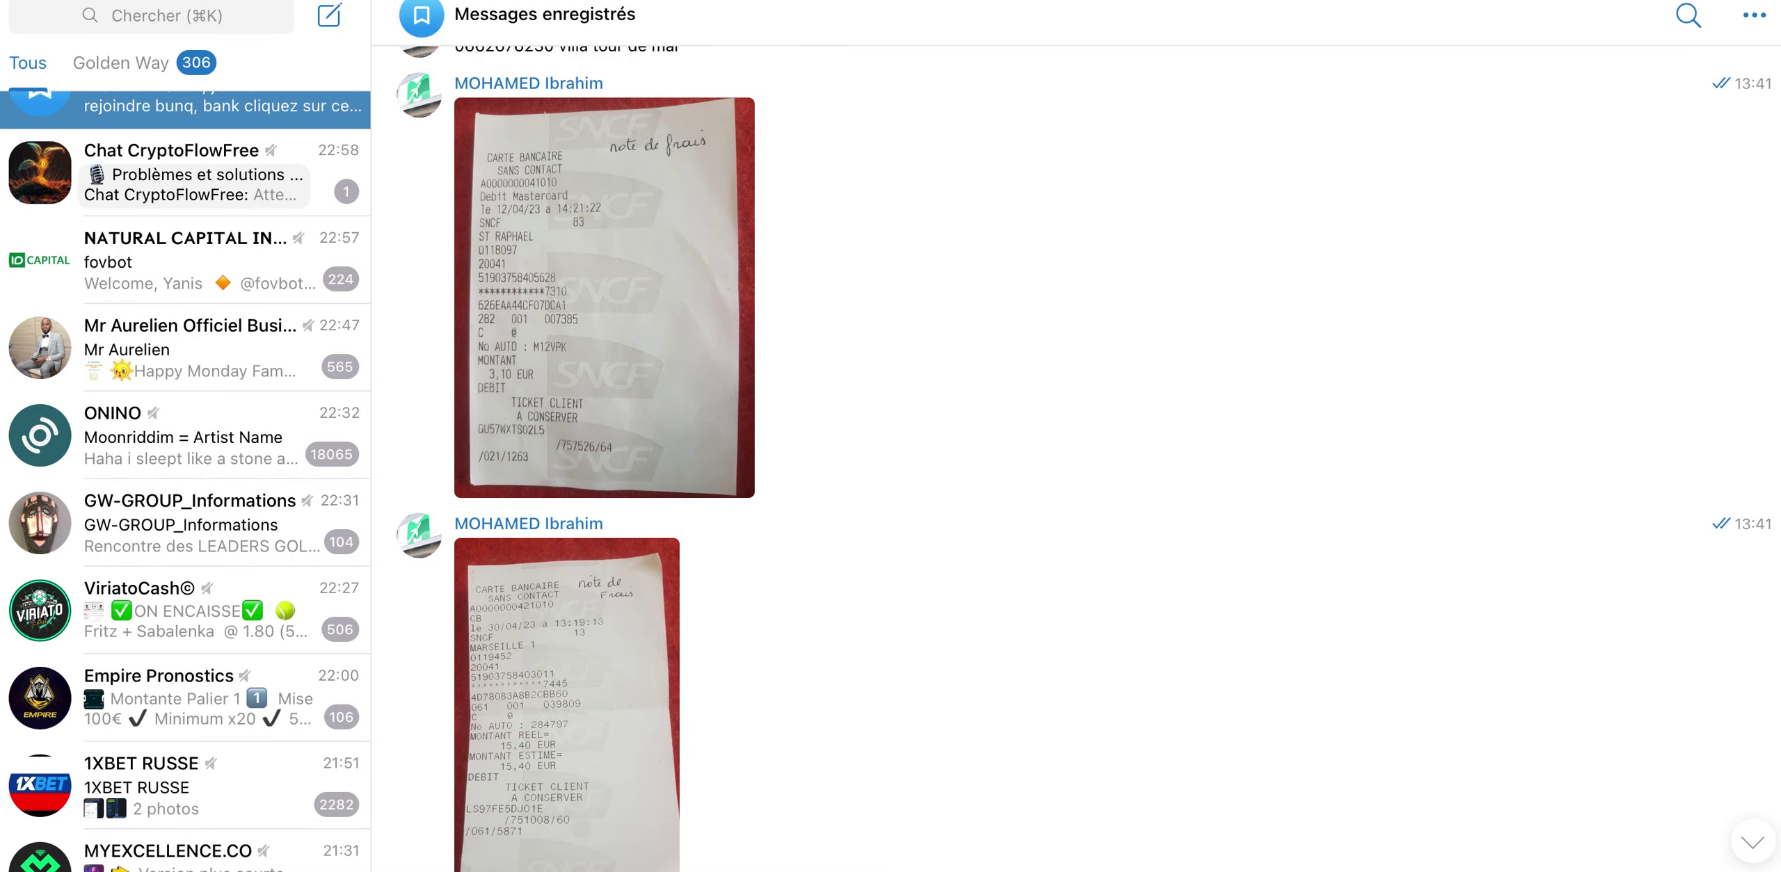
# Switch back to LegalPlace Compta, set the line's Montant T.T.C. to 15.40 € and apply the expense report.
pyautogui.press('super+Tab')
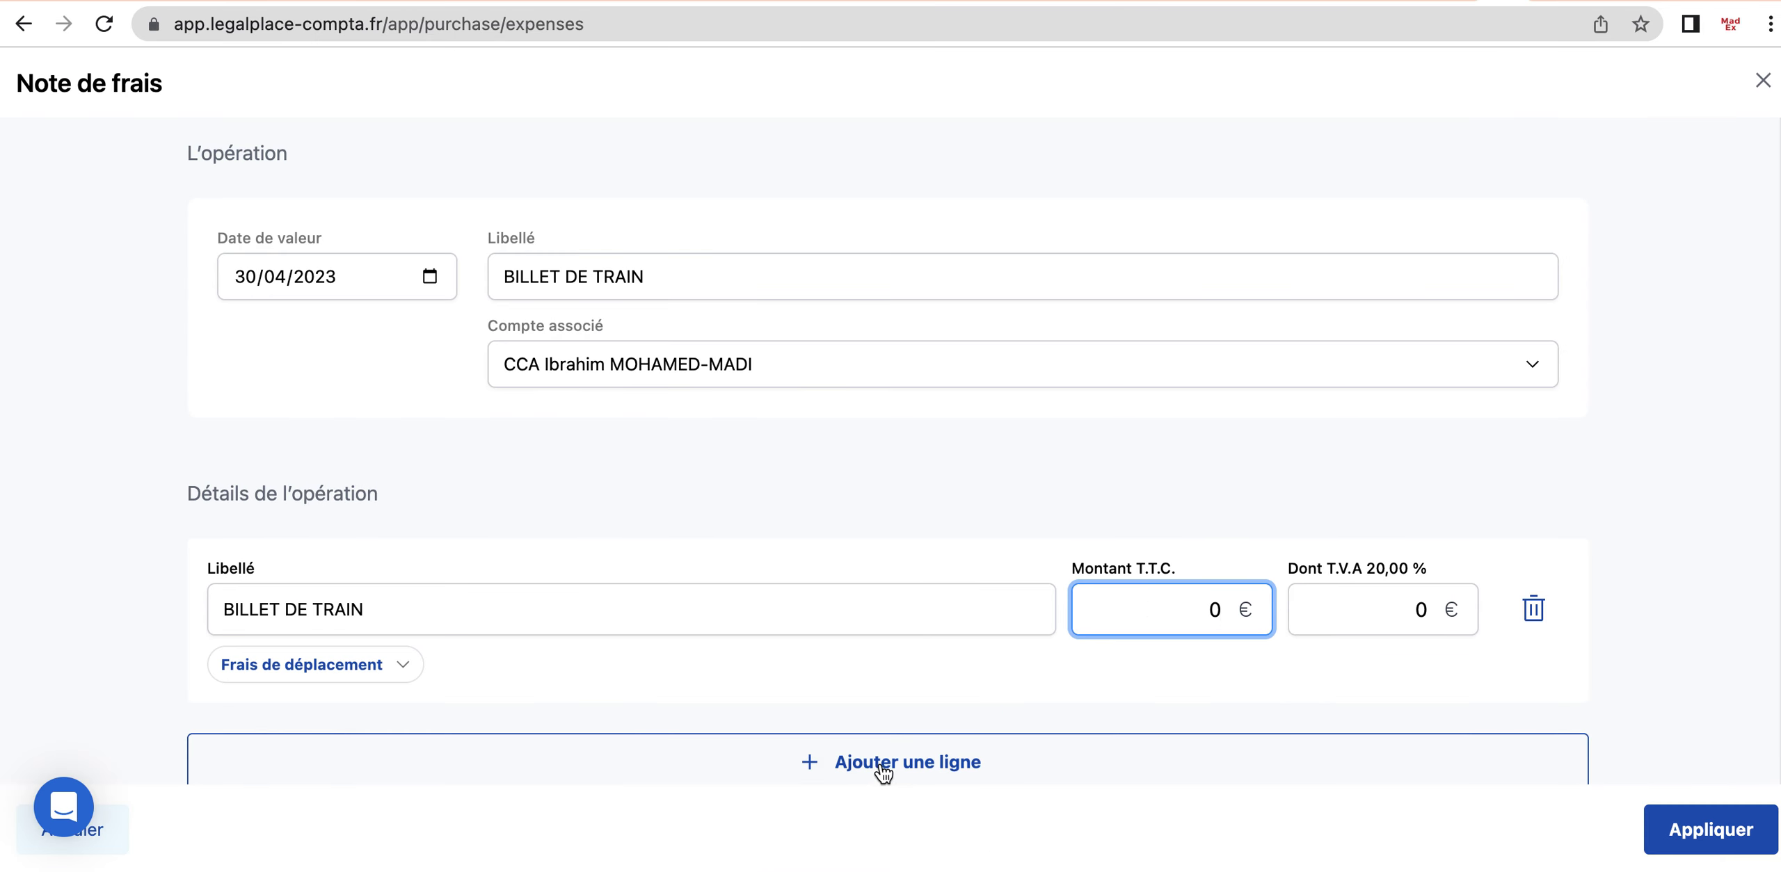
pyautogui.press('BackSpace')
pyautogui.write('14')
pyautogui.press('BackSpace')
pyautogui.write('5')
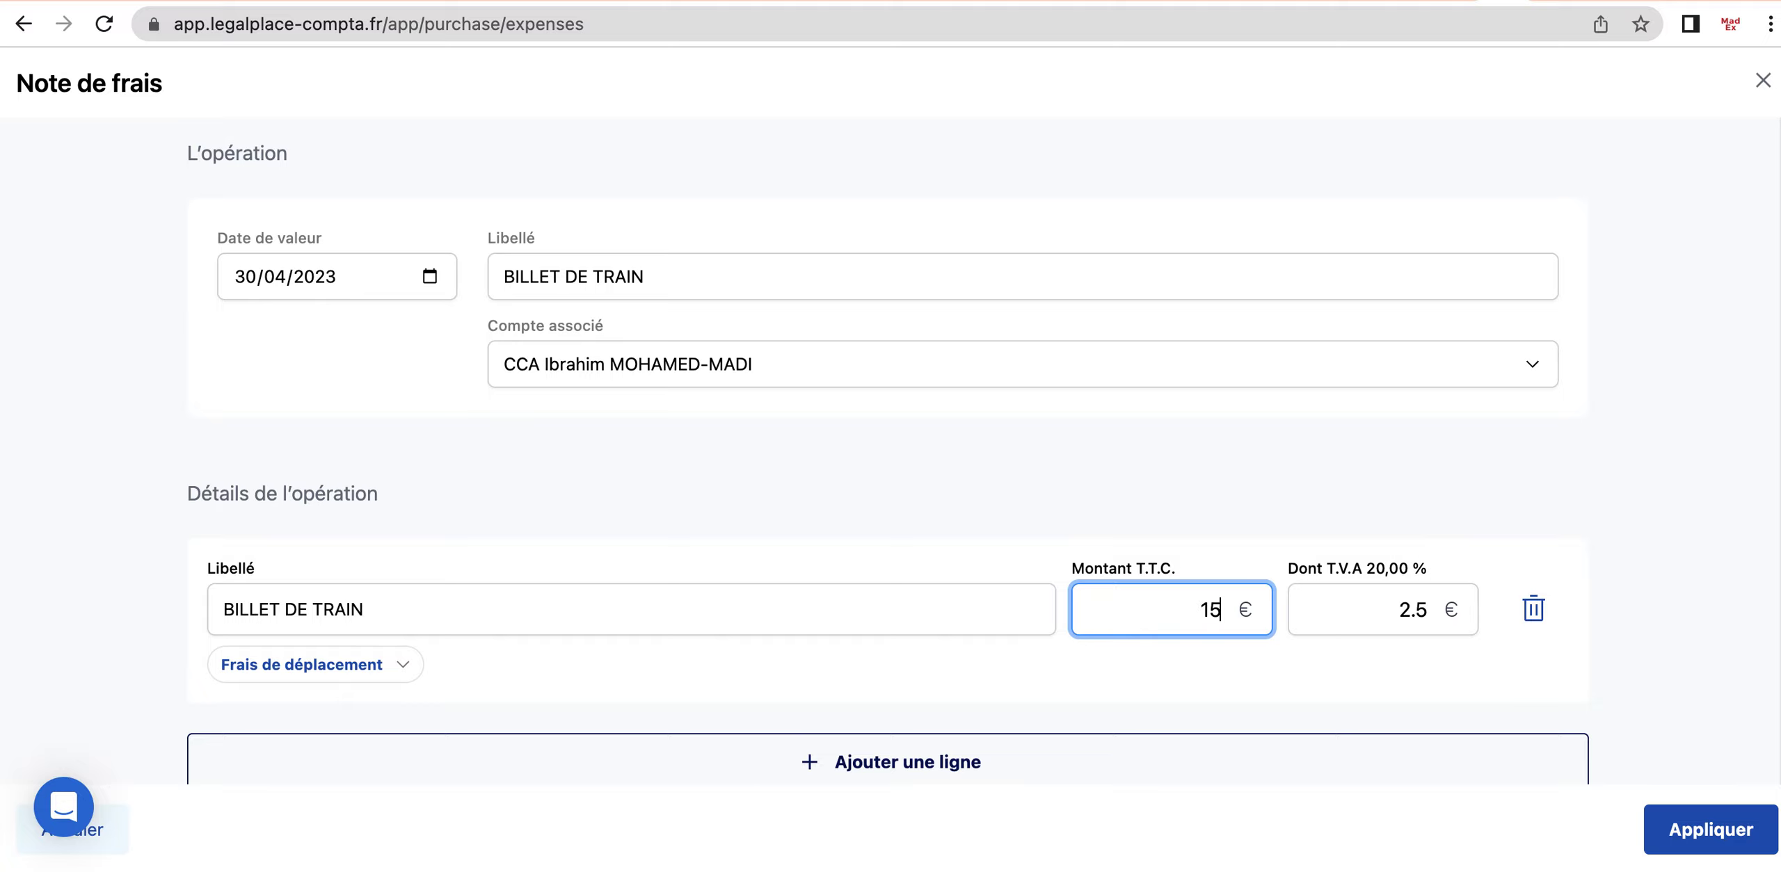
pyautogui.write(',')
pyautogui.write('40')
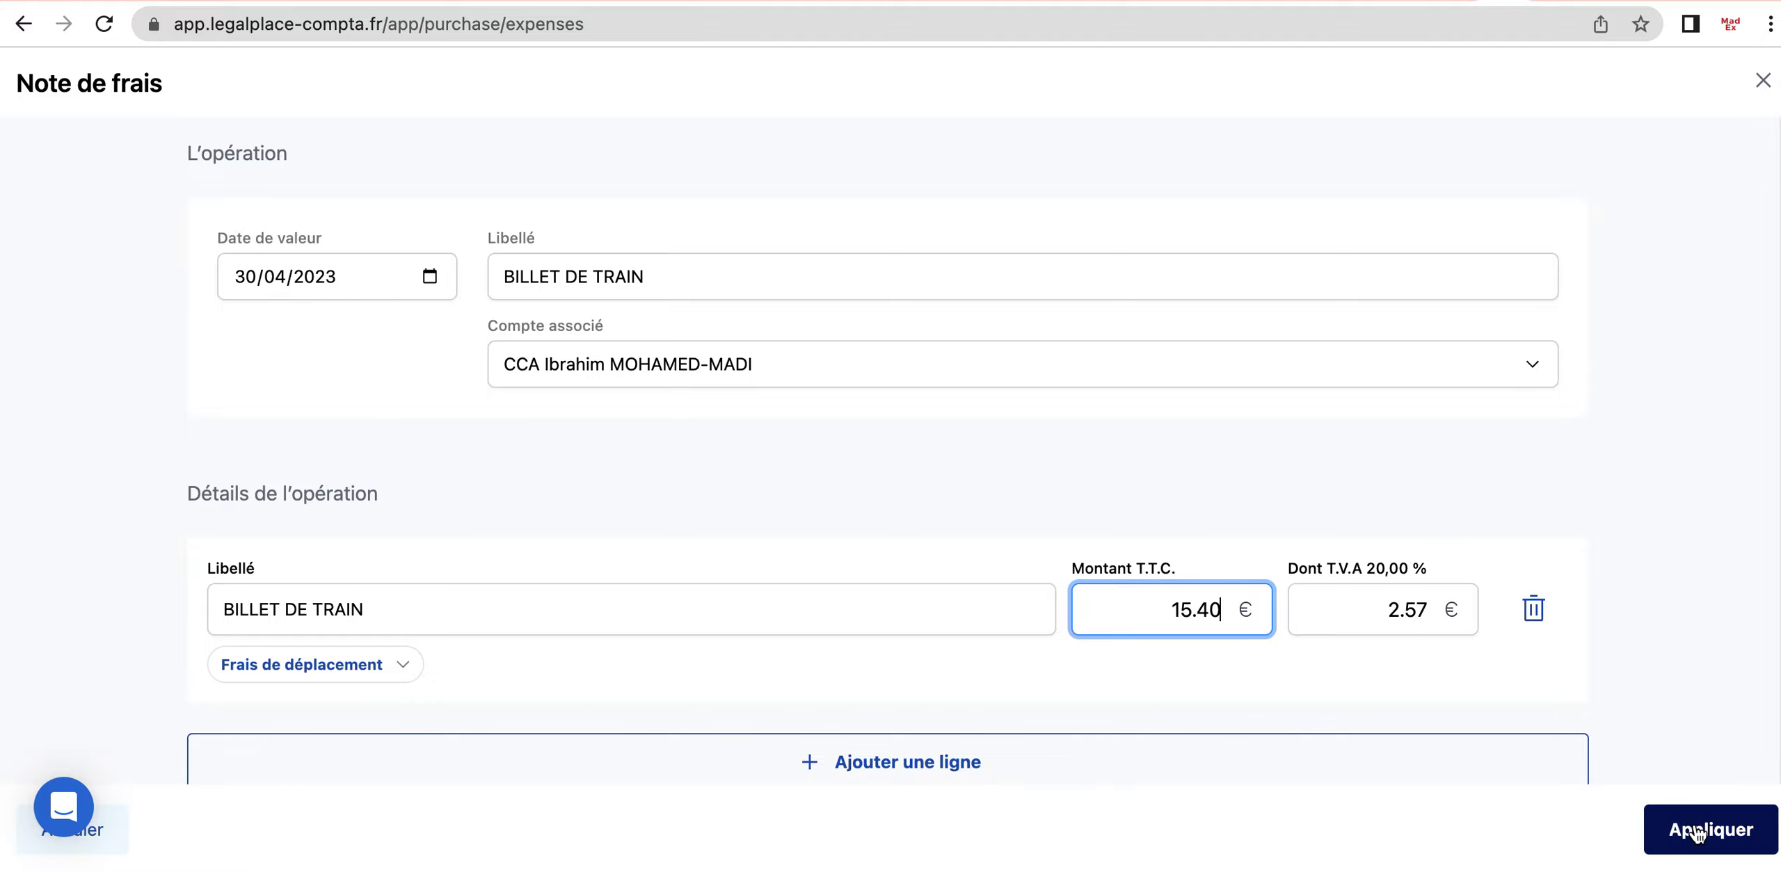
pyautogui.click(1697, 832)
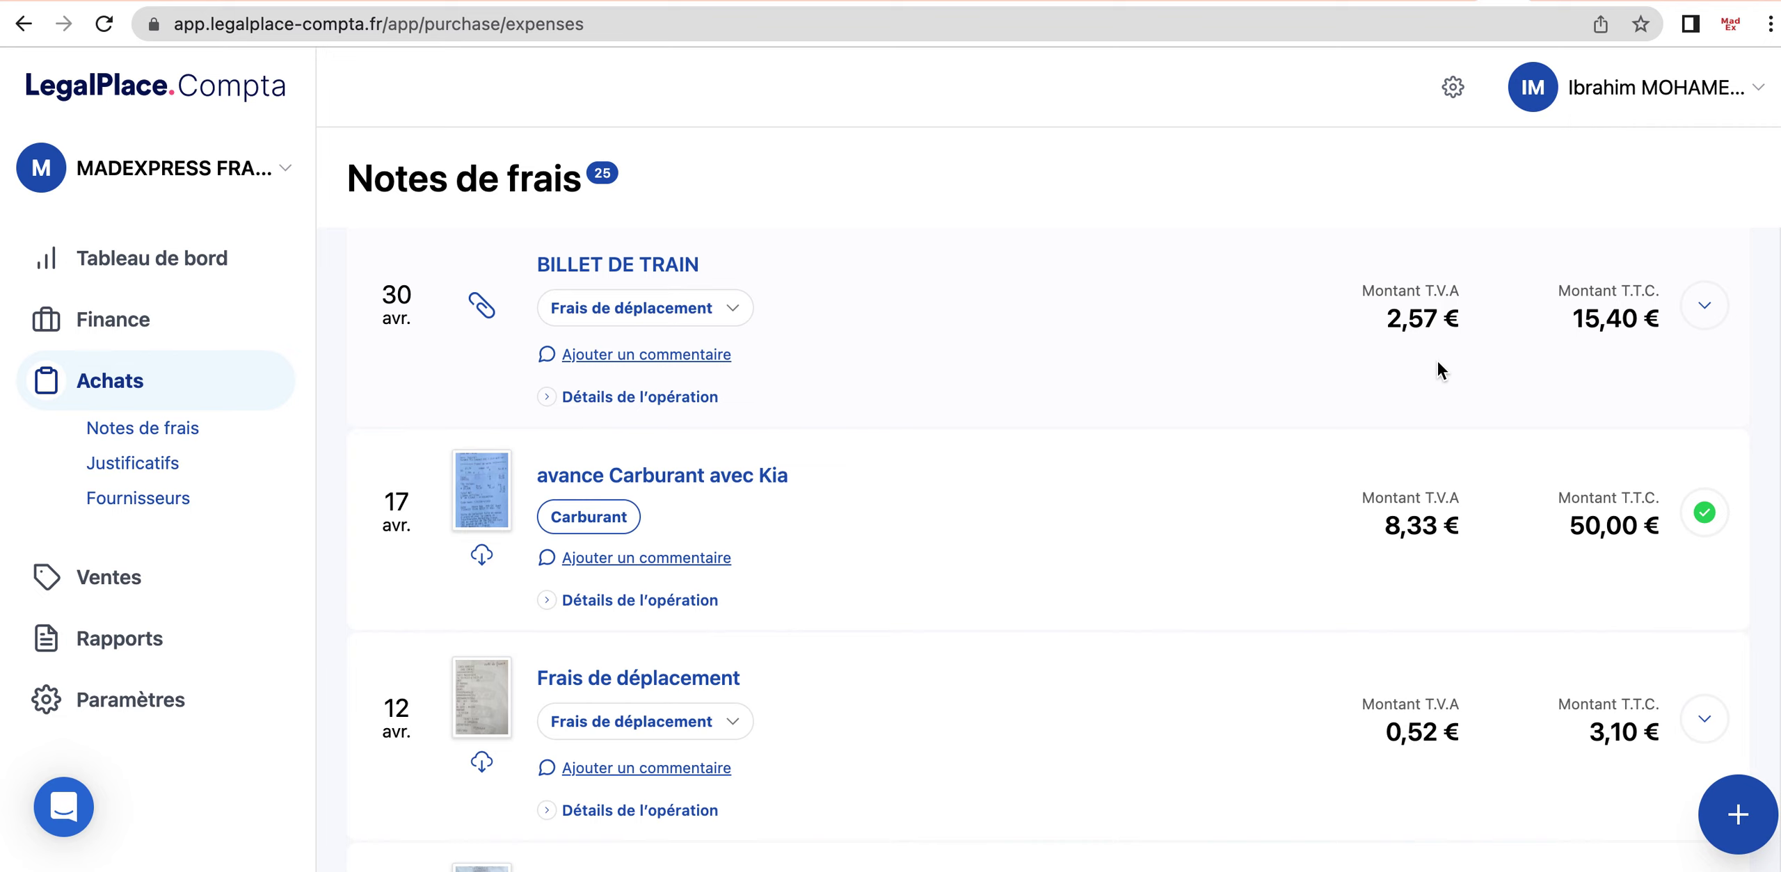
# Attach the new screenshot Capture d'écran 2023-05-01 à 22.58.05.png as the receipt for the 30 April BILLET DE TRAIN expense.
pyautogui.click(482, 306)
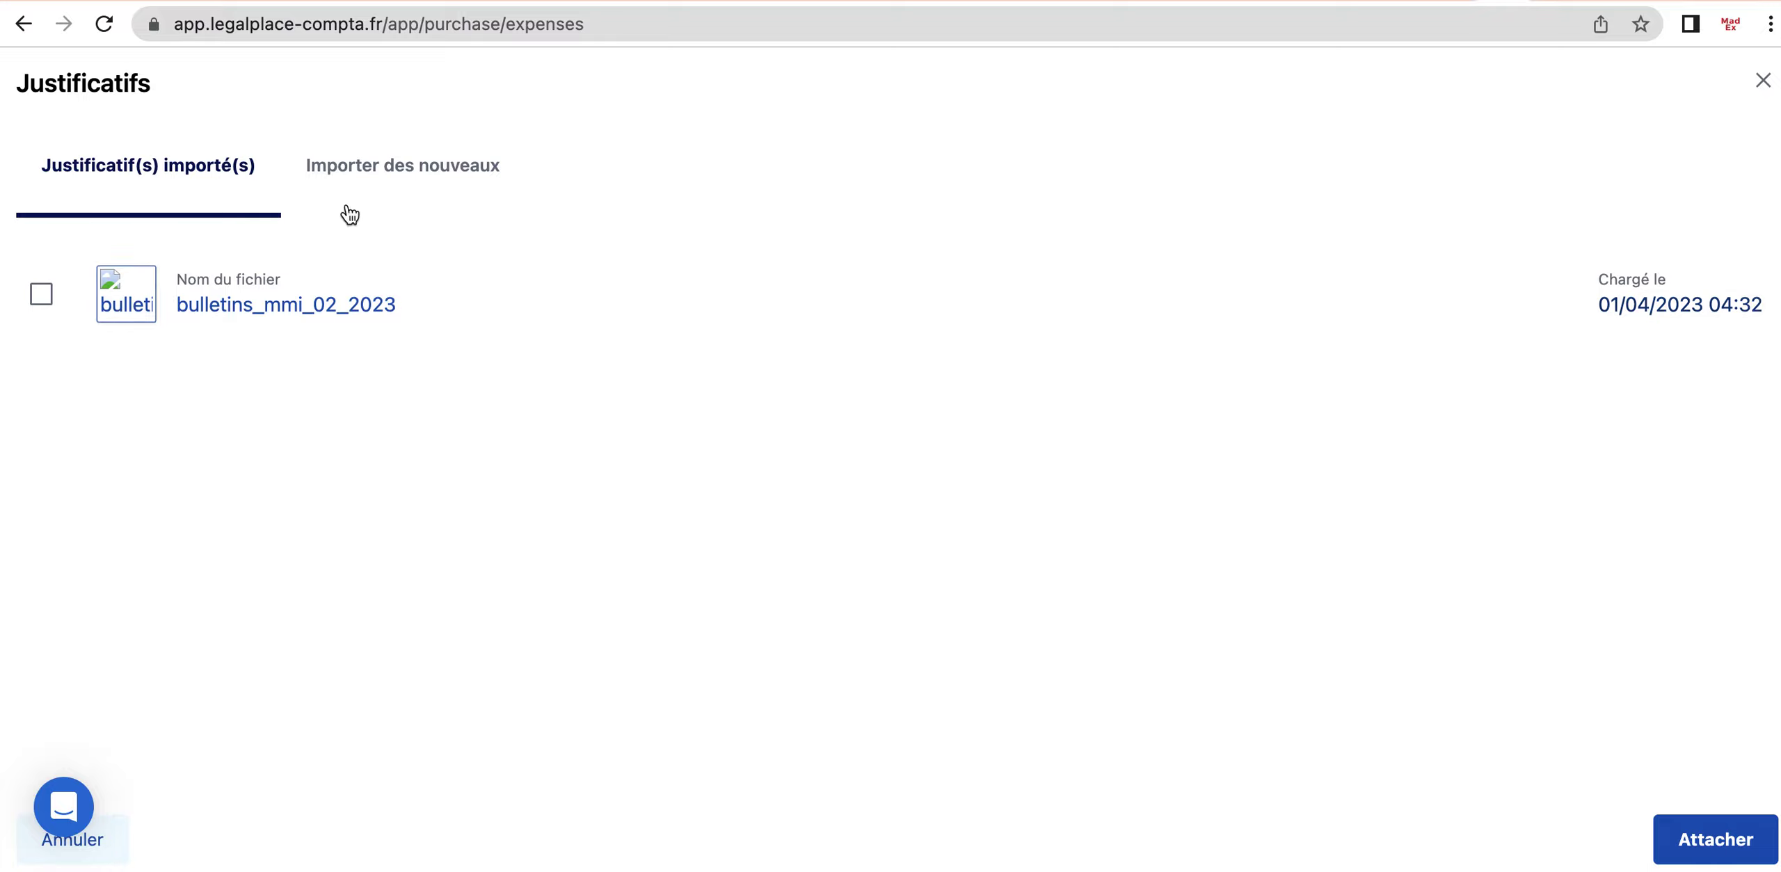
pyautogui.click(398, 171)
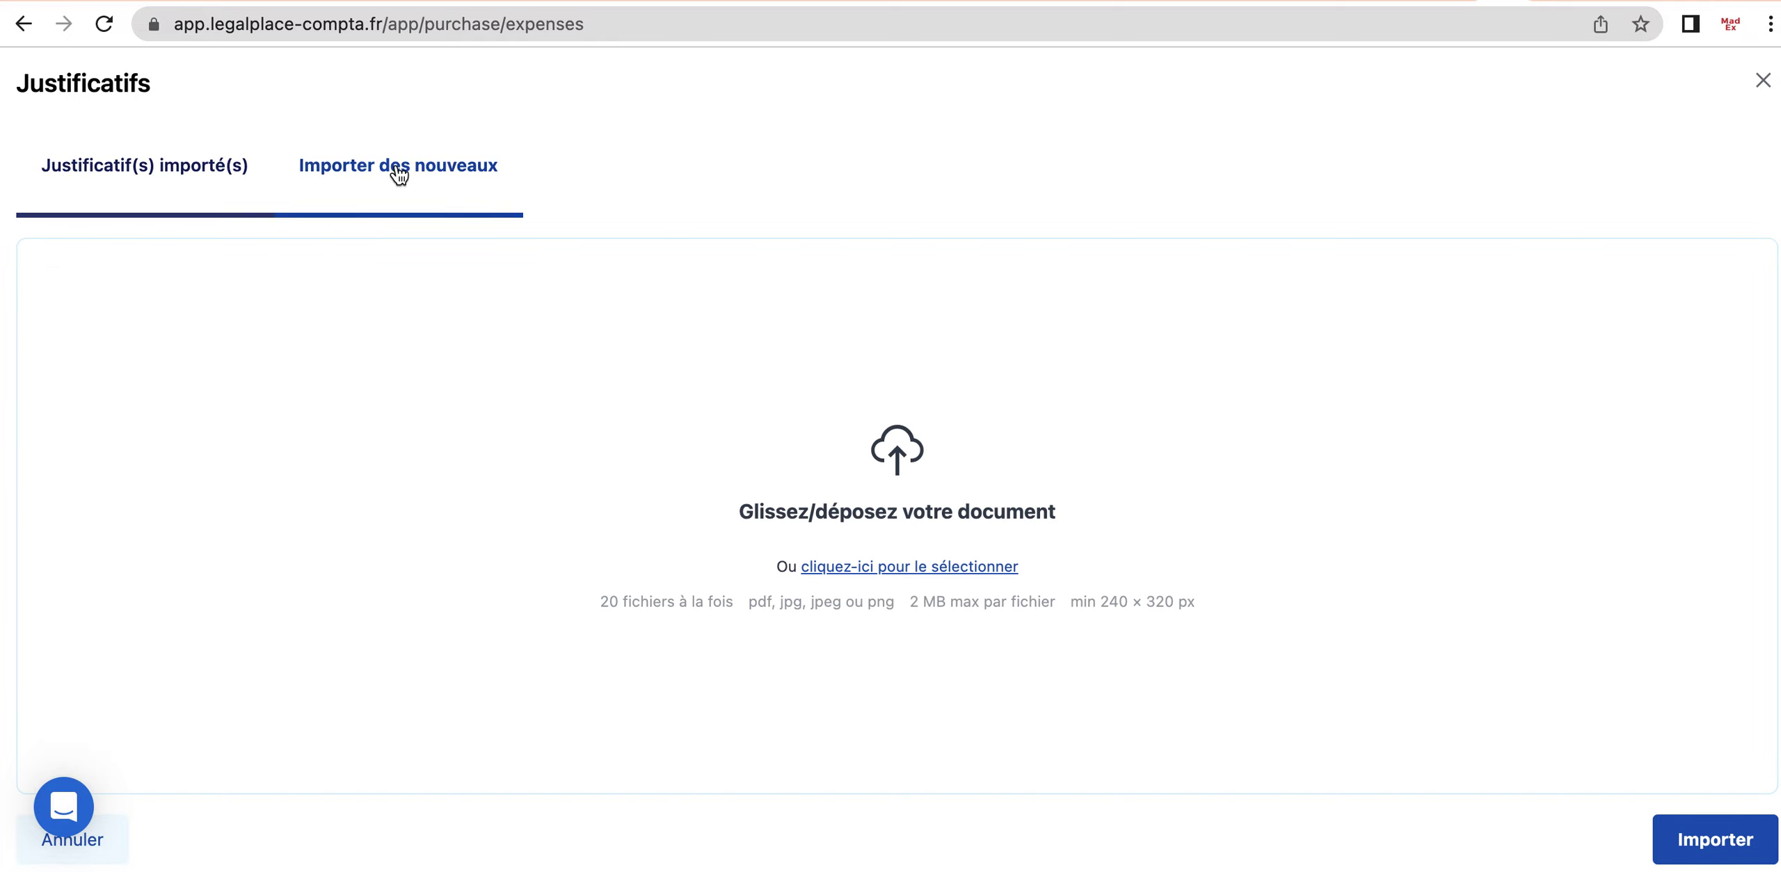
pyautogui.click(913, 567)
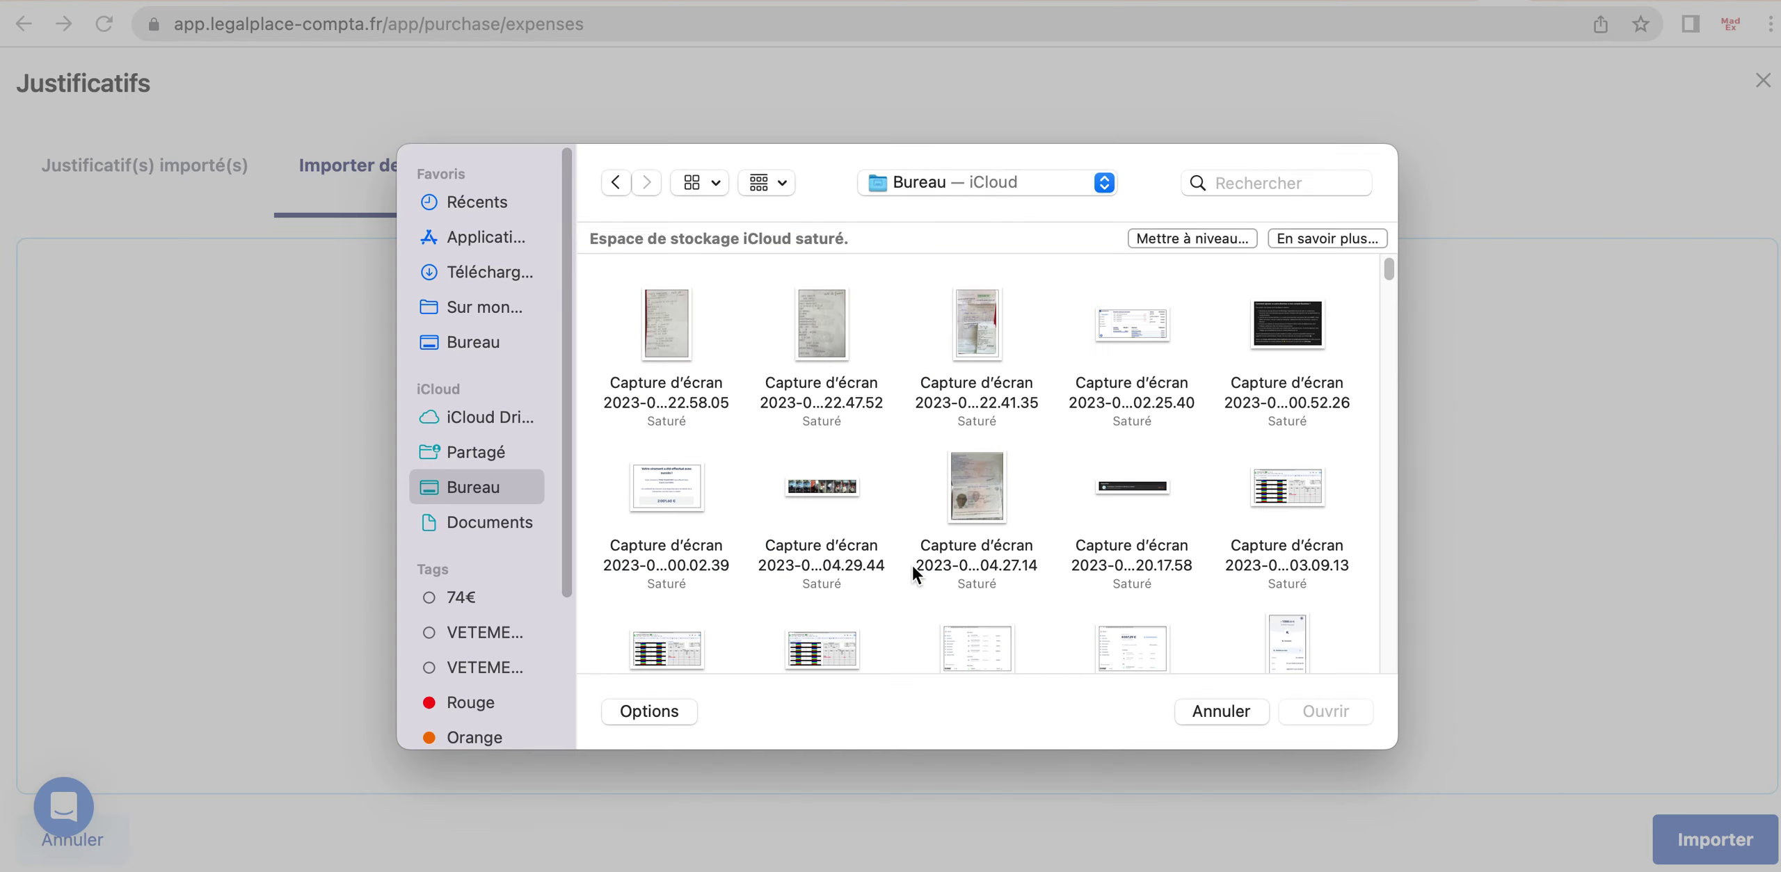
pyautogui.click(469, 203)
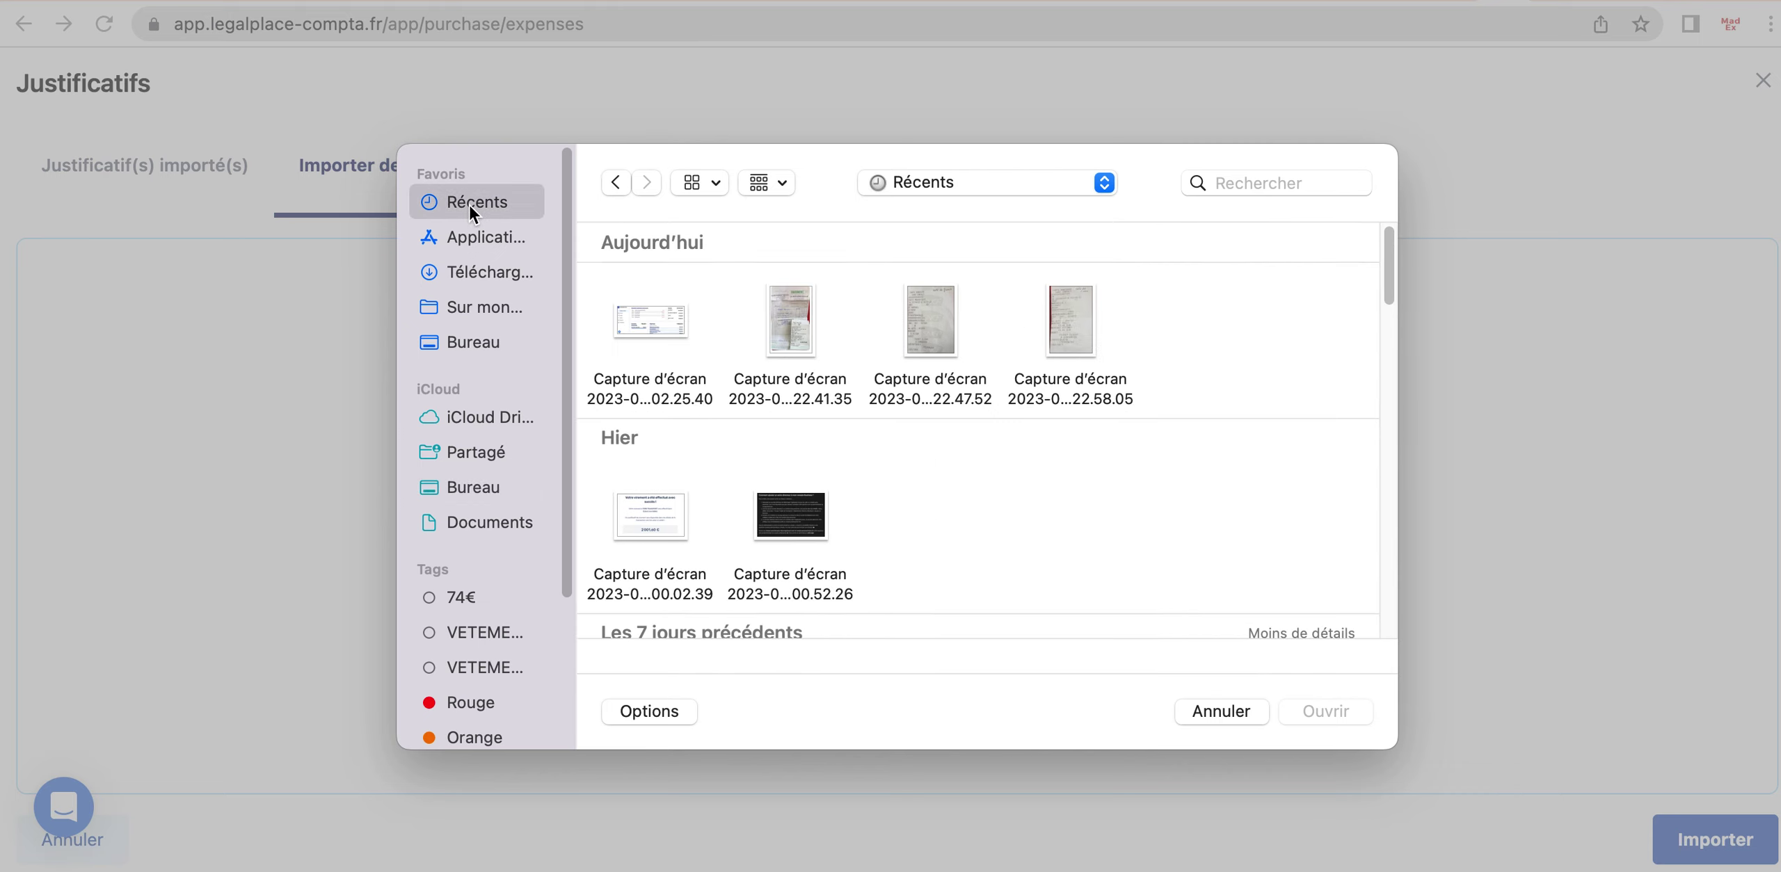
pyautogui.click(1063, 346)
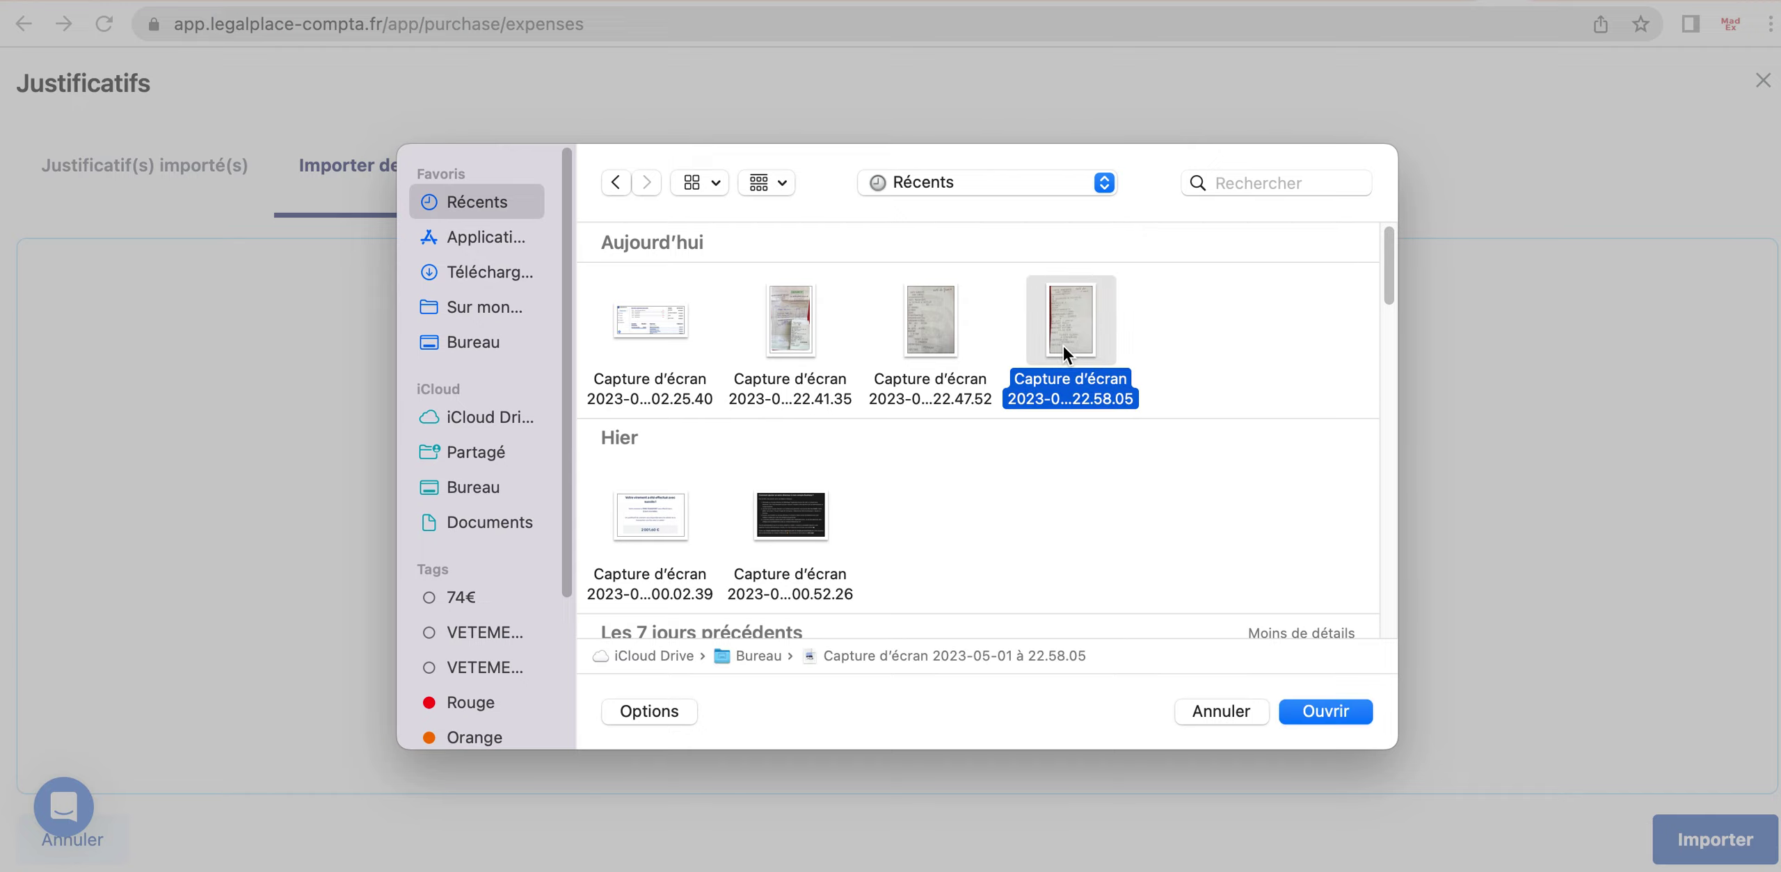
pyautogui.click(1336, 707)
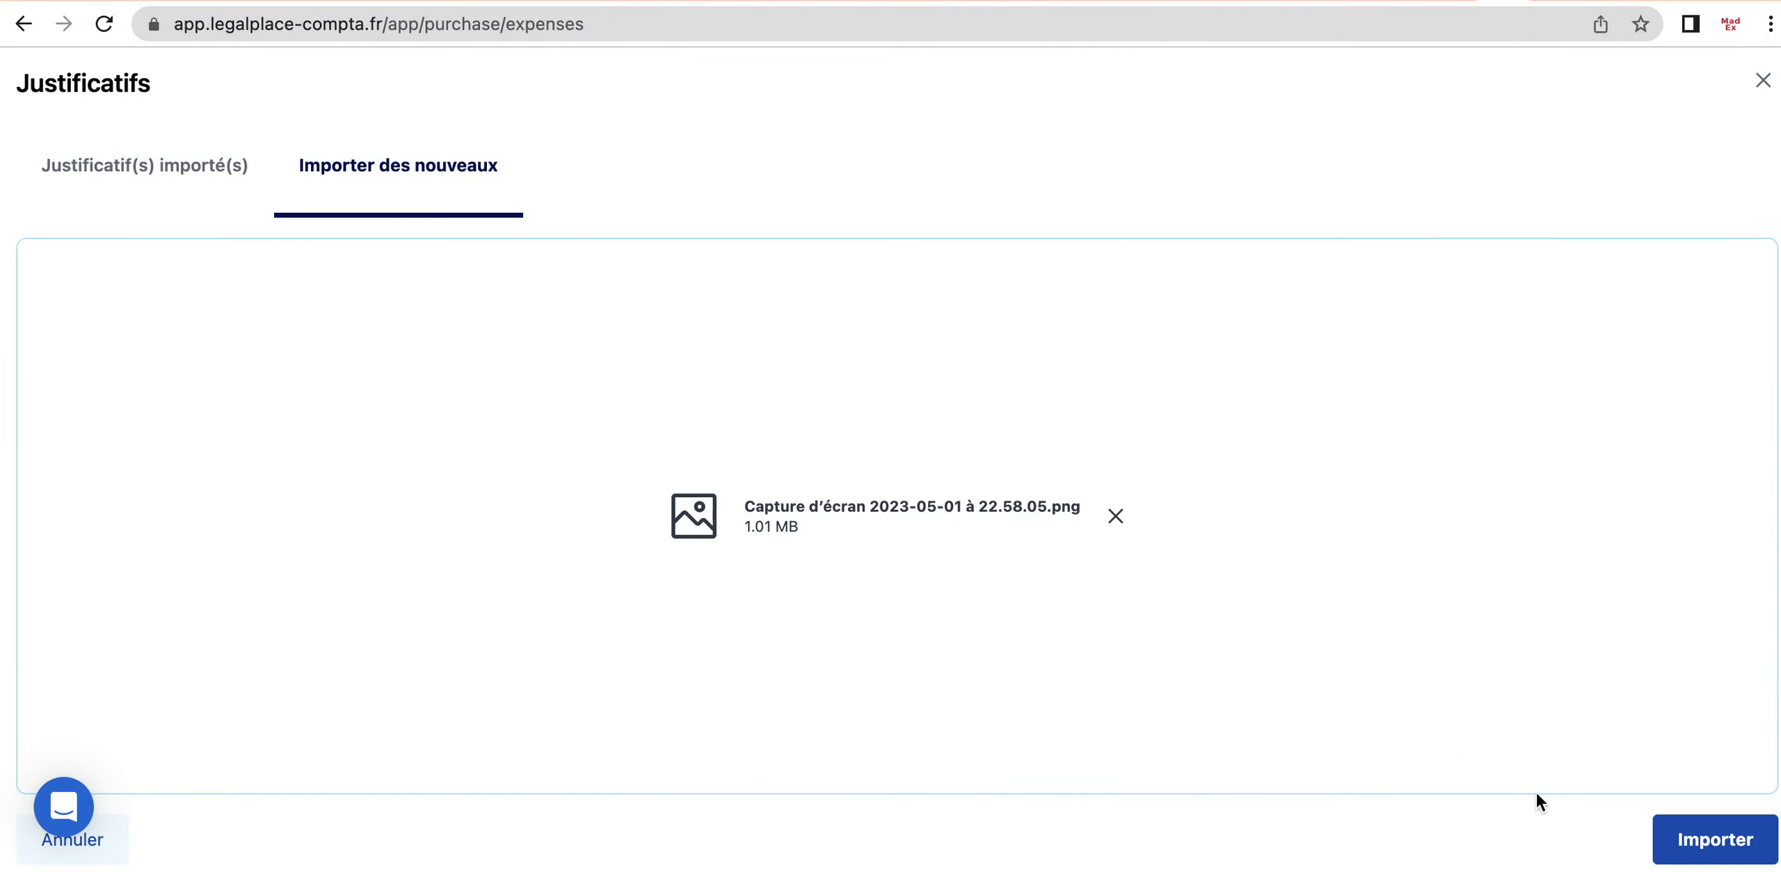
pyautogui.click(1709, 845)
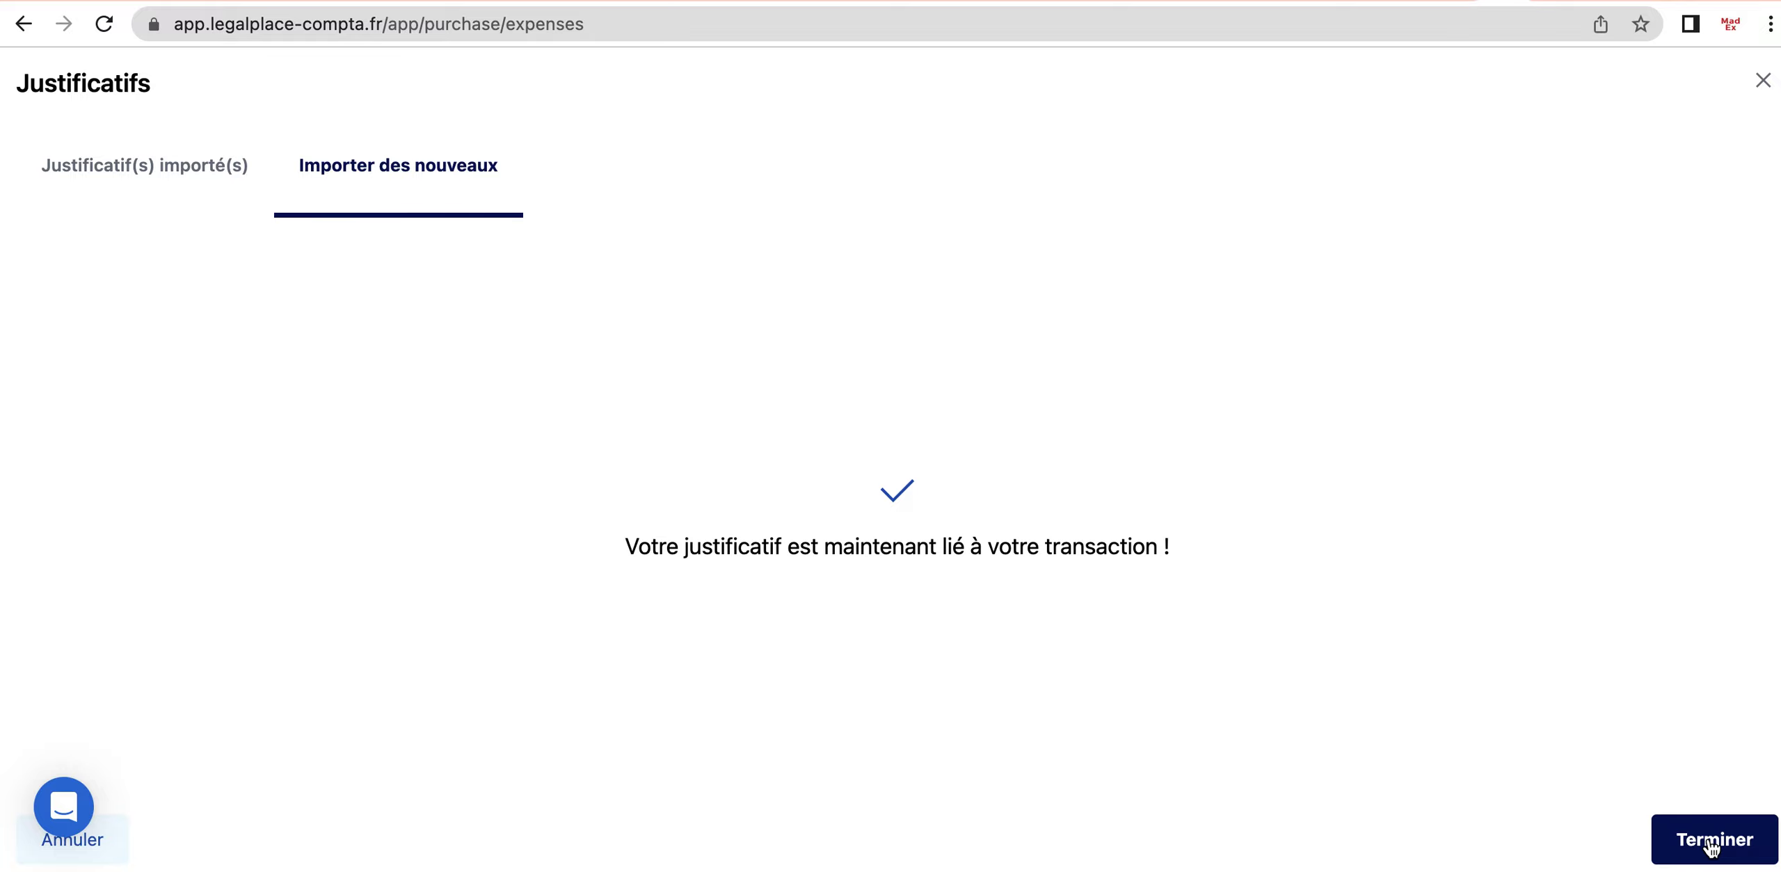
pyautogui.click(1711, 841)
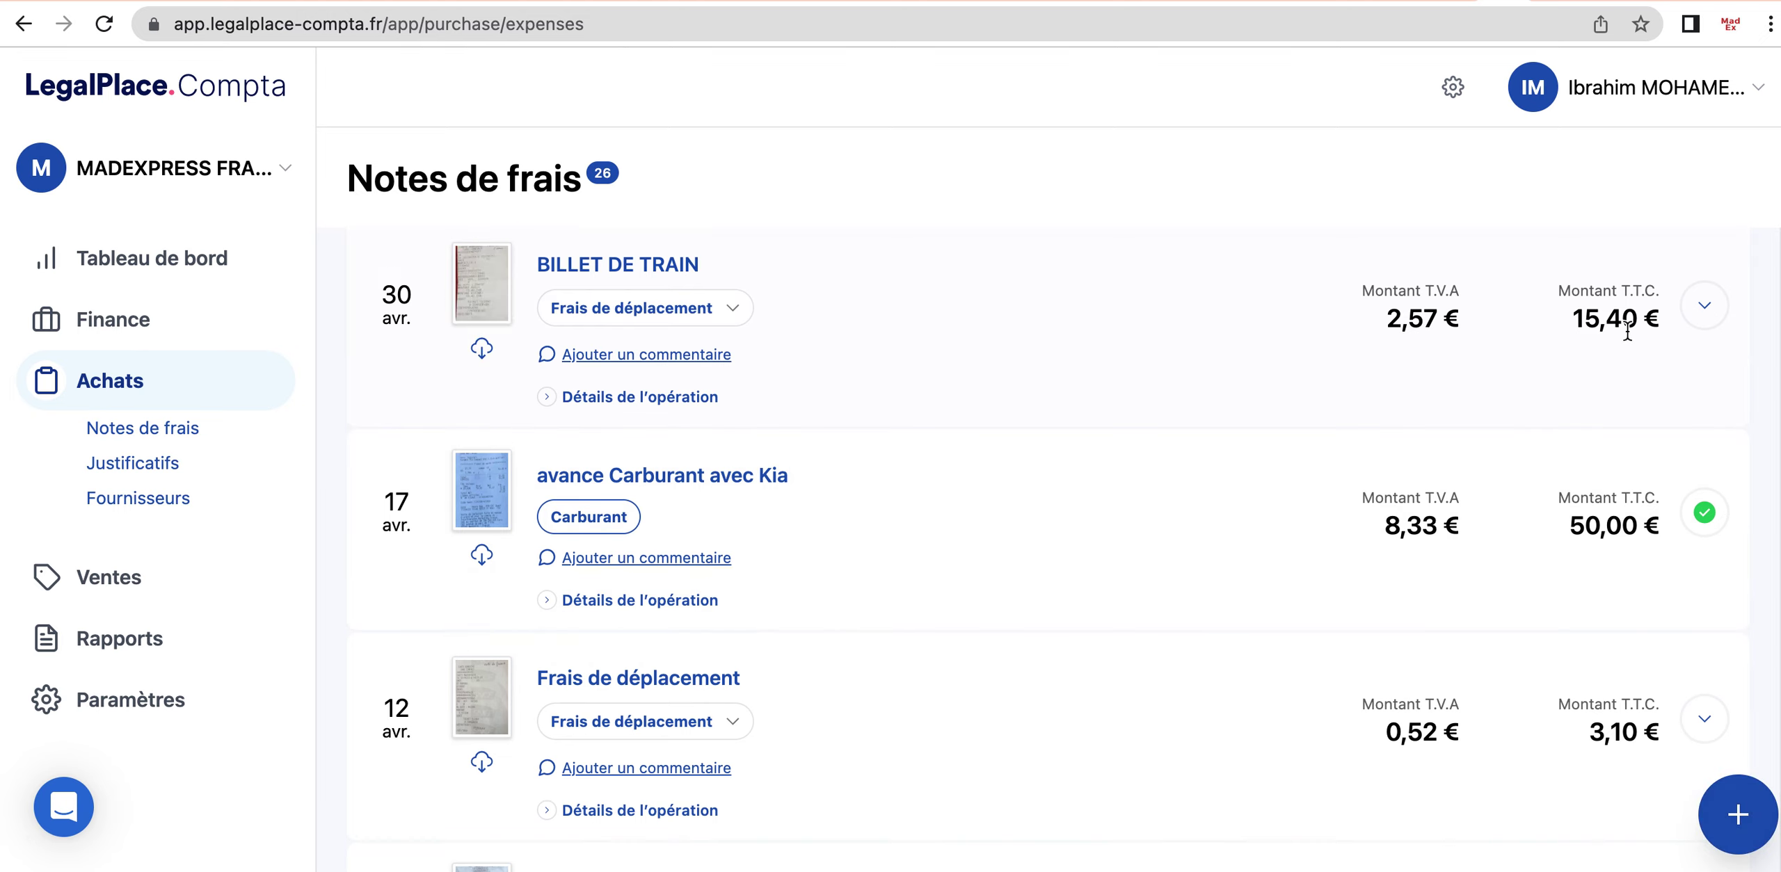
# Validate the 30 April BILLET DE TRAIN expense in the Notes de frais list.
pyautogui.click(1706, 308)
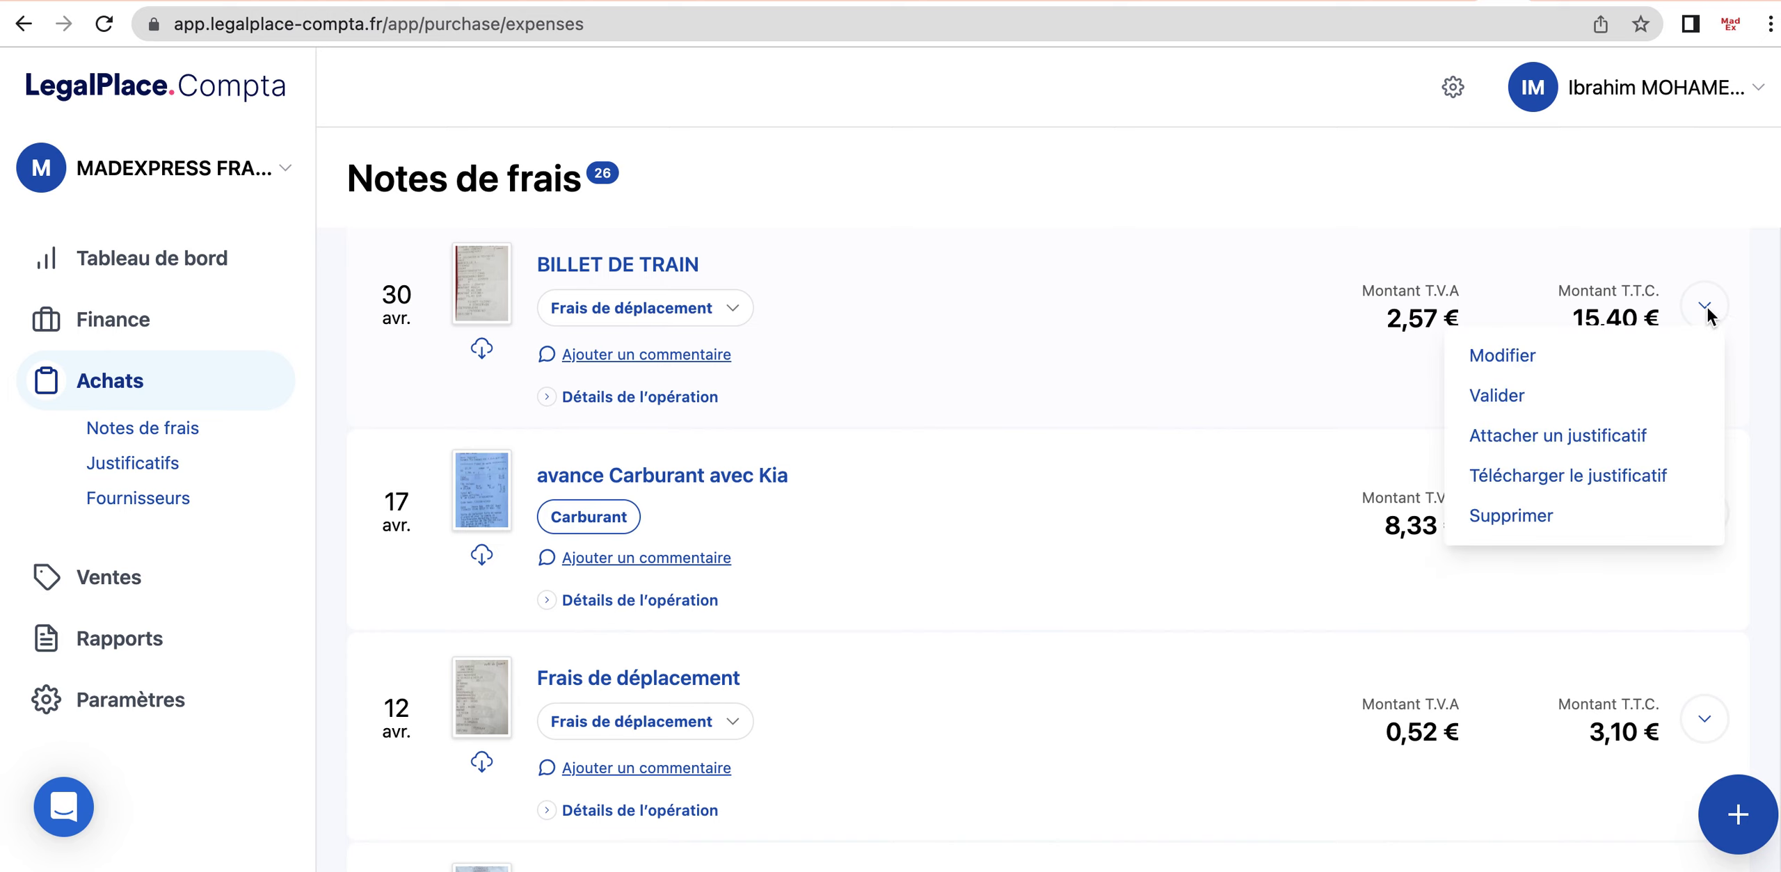
pyautogui.click(1525, 395)
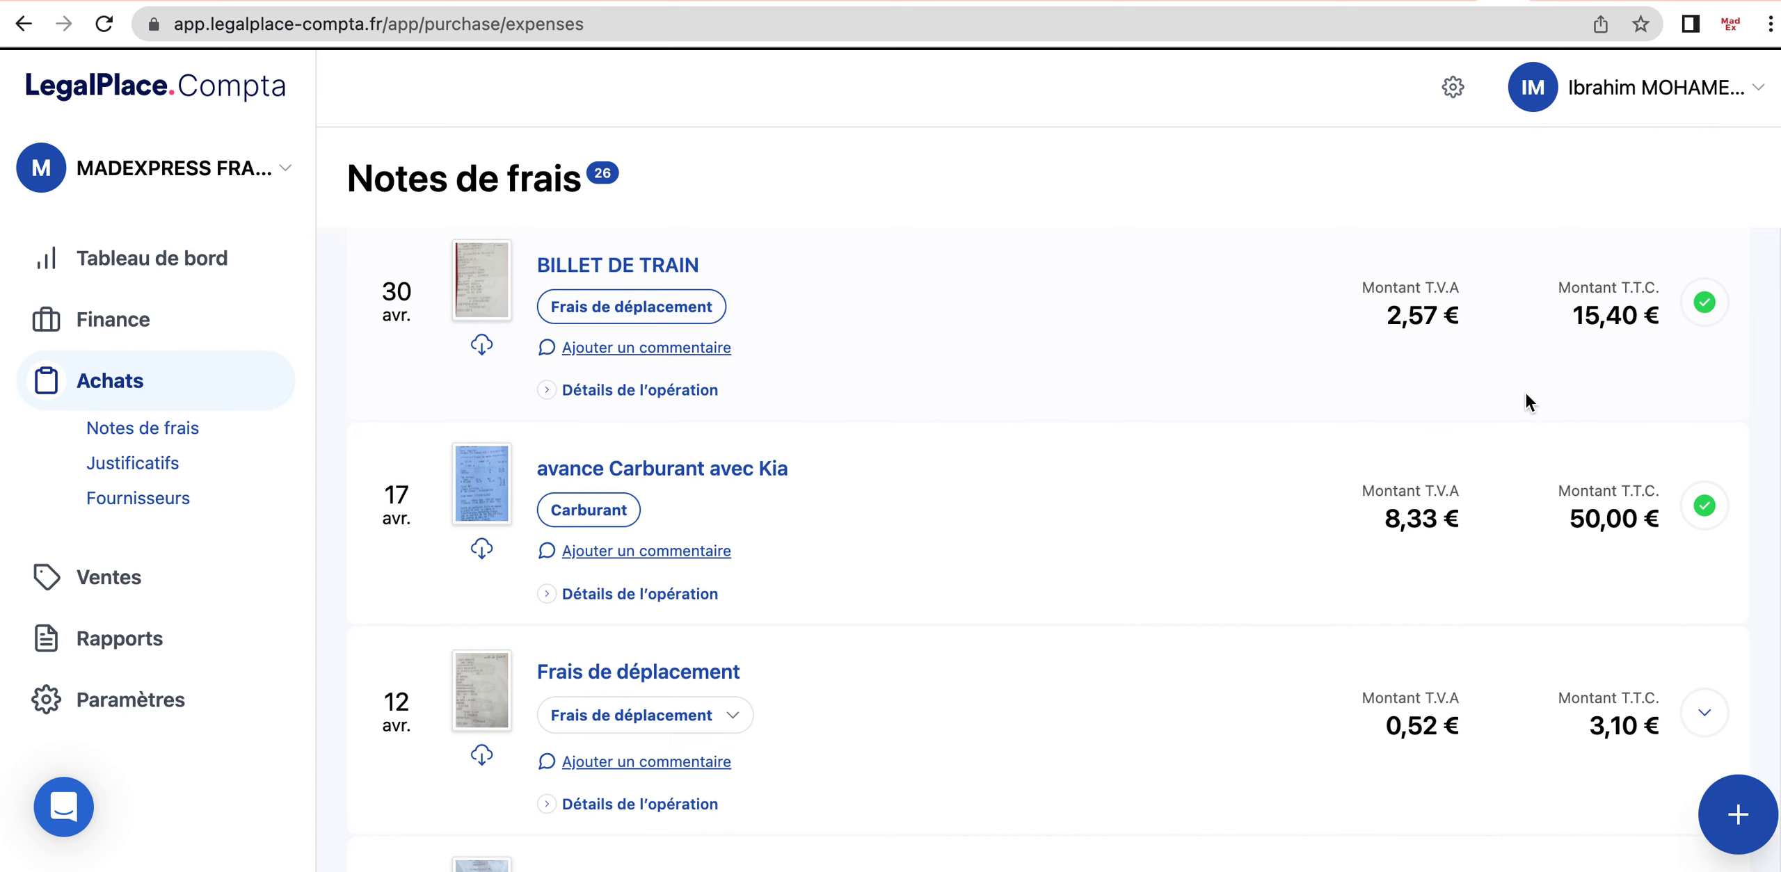